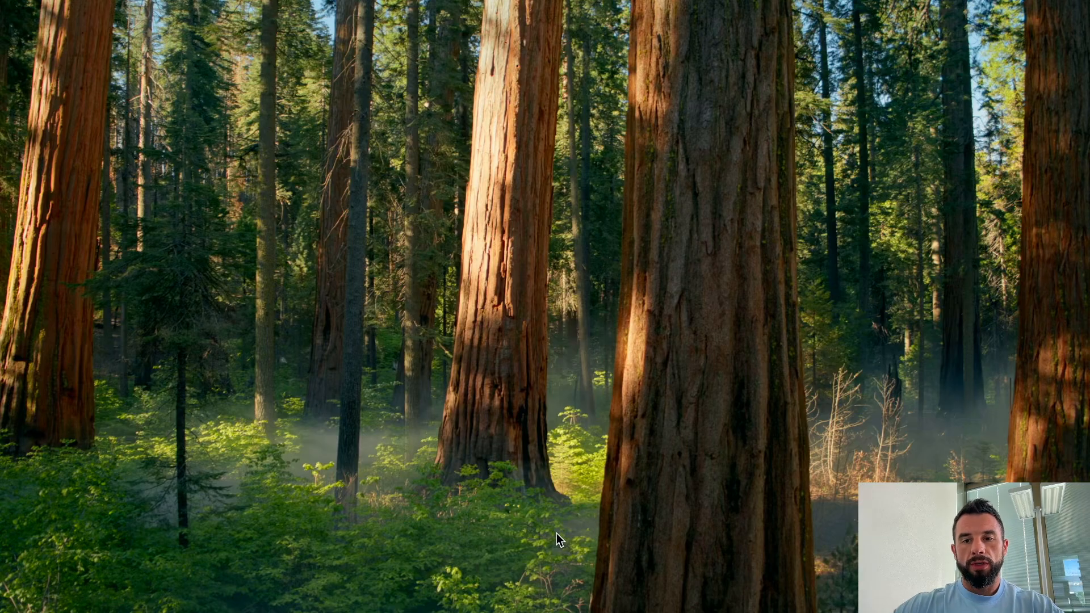
Step: Launch n8n from Terminal and open its localhost:5678 editor in the browser
{"action": "mouse_move", "coordinate": [390, 611]}
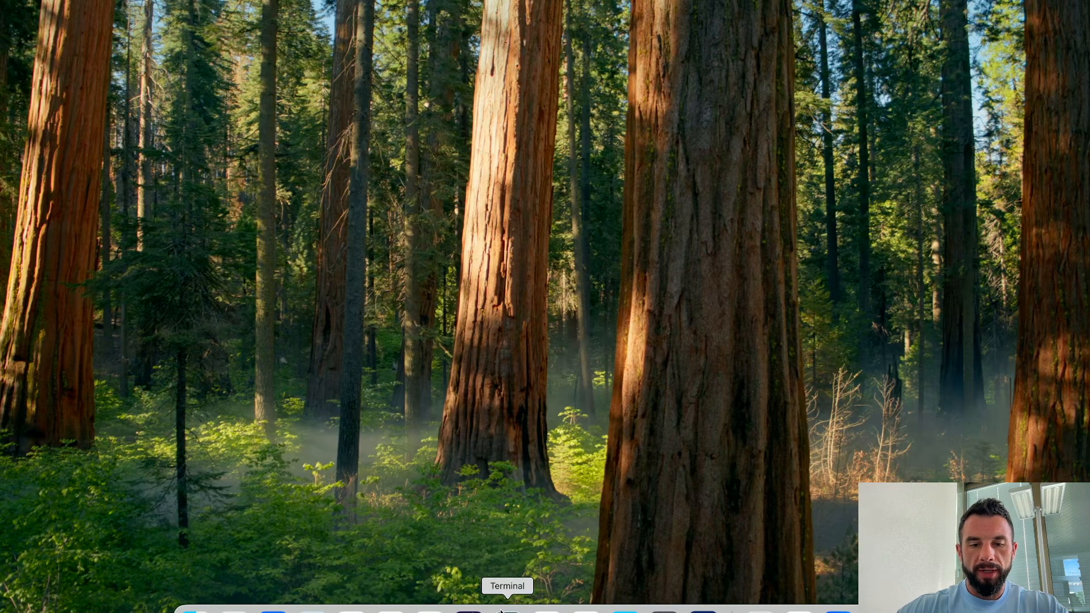
{"action": "key", "text": "super+space"}
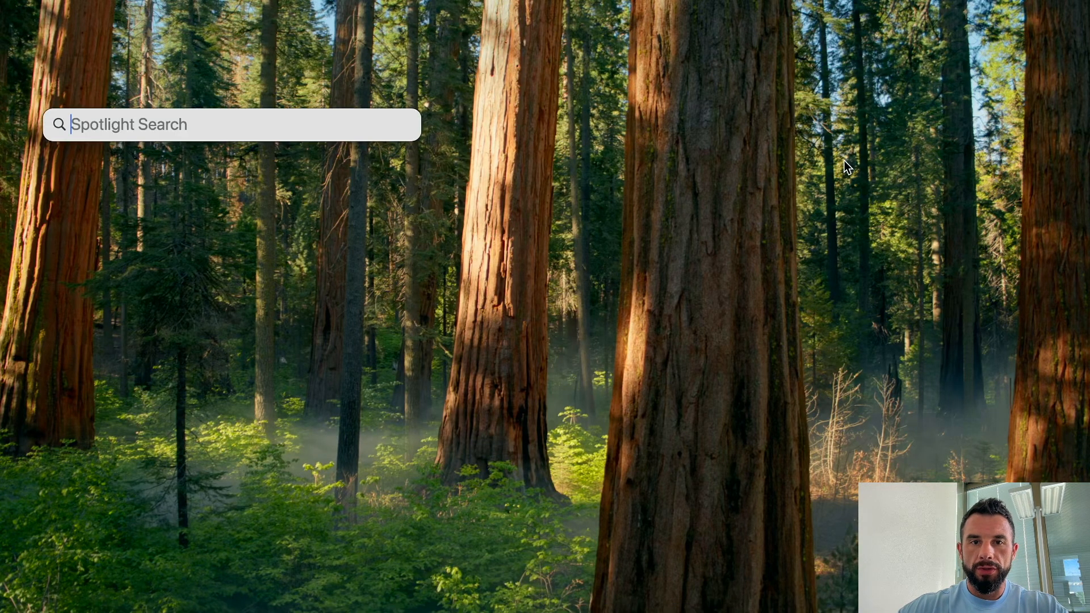
{"action": "type", "text": "terminal"}
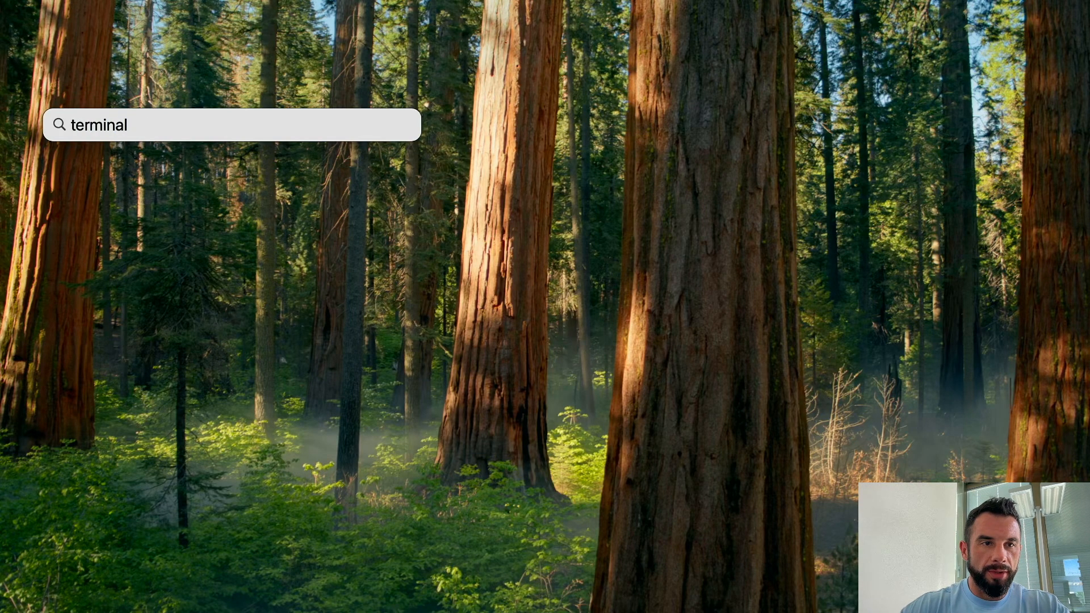
{"action": "key", "text": "Return"}
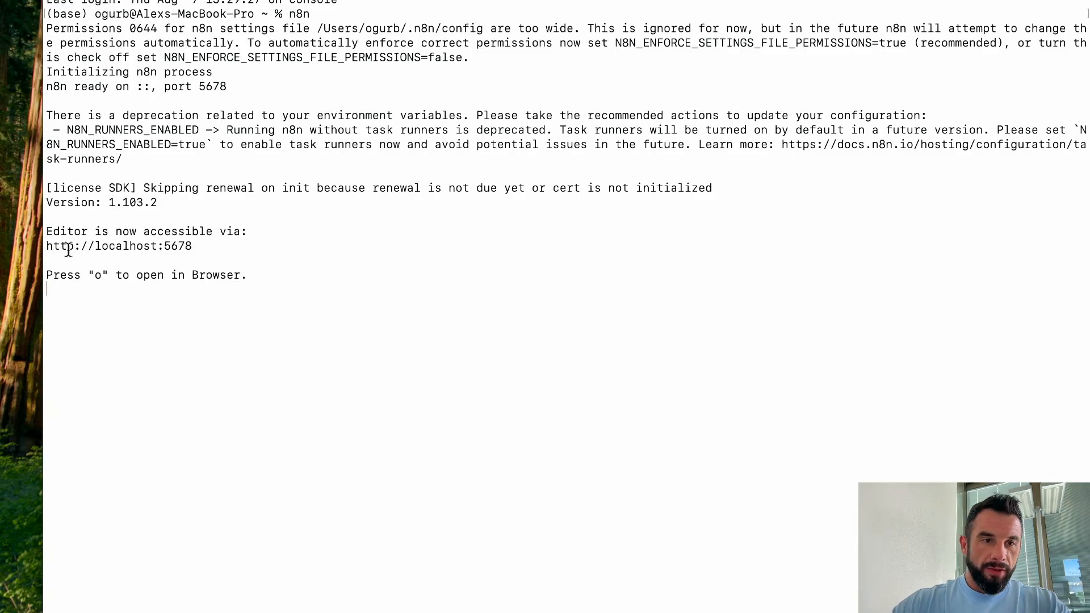
{"action": "left_click_drag", "start_coordinate": [48, 245], "coordinate": [192, 246]}
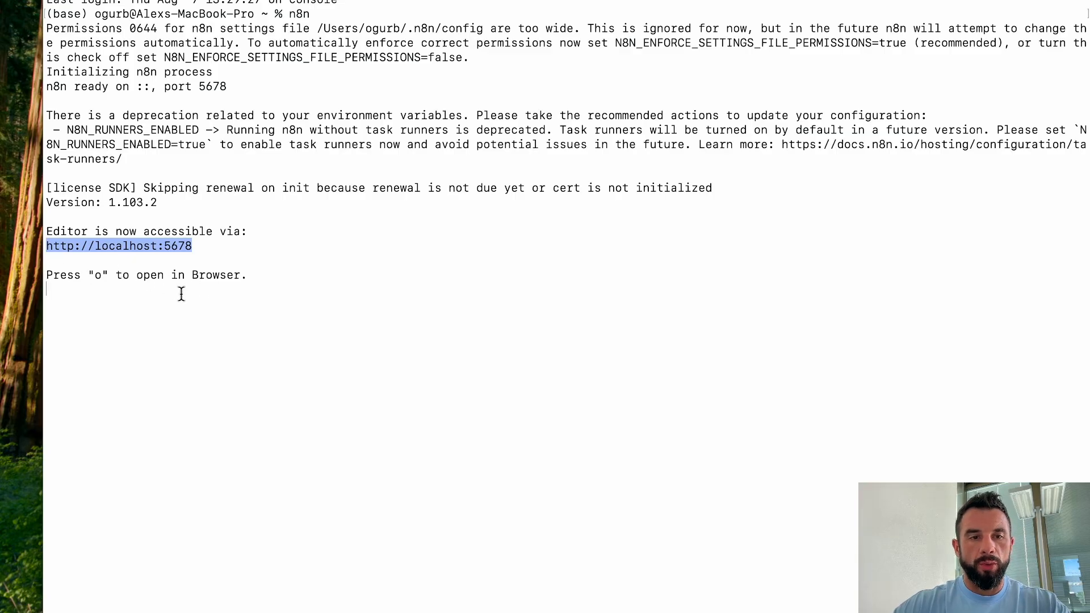
{"action": "key", "text": "o"}
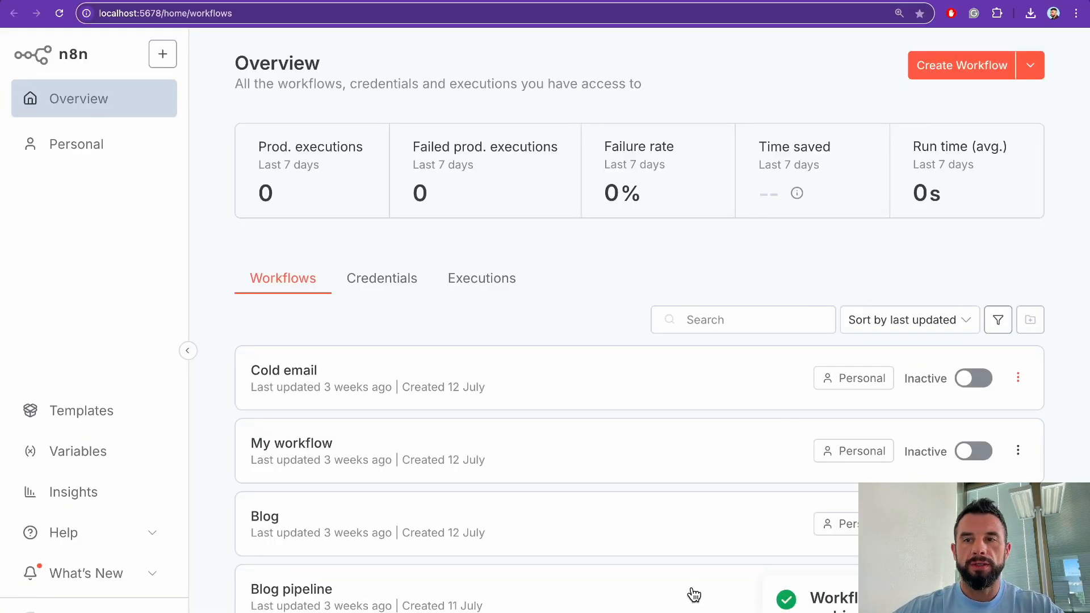
Step: Create a blank workflow and name it 'Sales Call Analysis'
{"action": "left_click", "coordinate": [925, 83]}
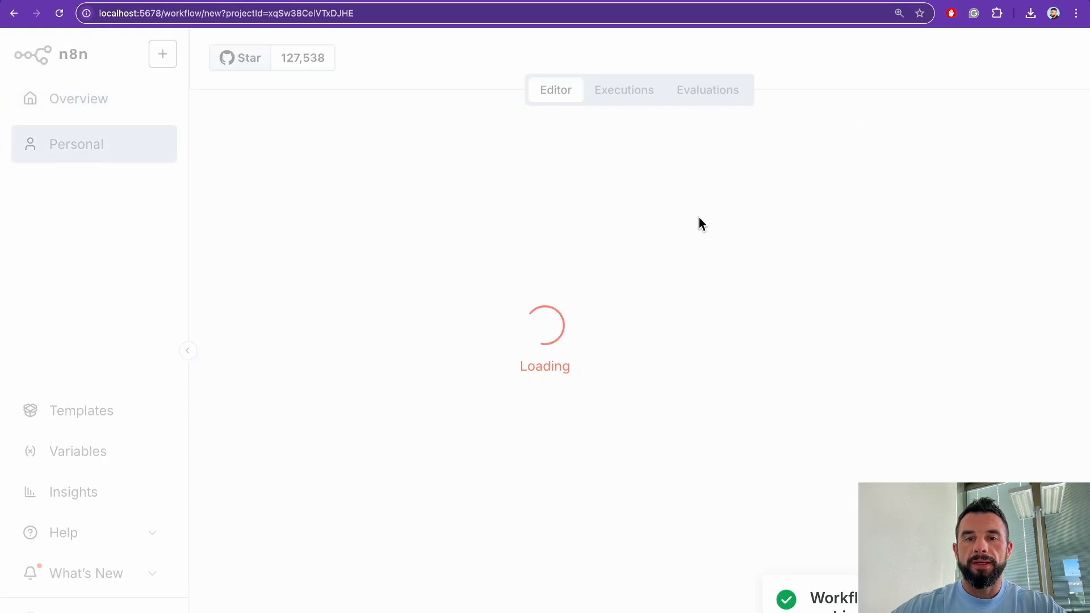
{"action": "left_click", "coordinate": [364, 60]}
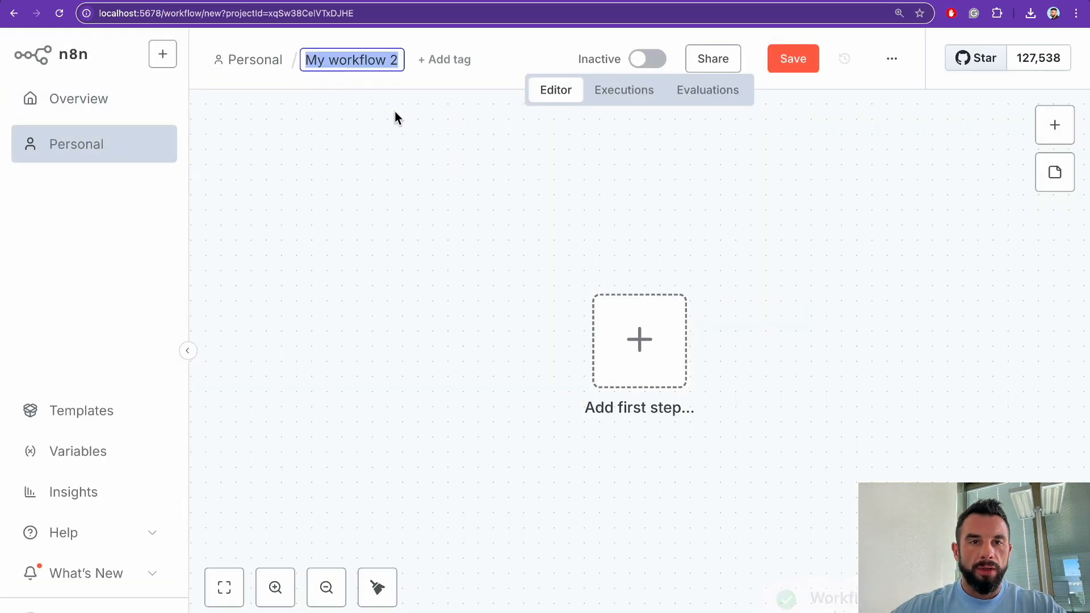
{"action": "type", "text": "Sales Call Analysis"}
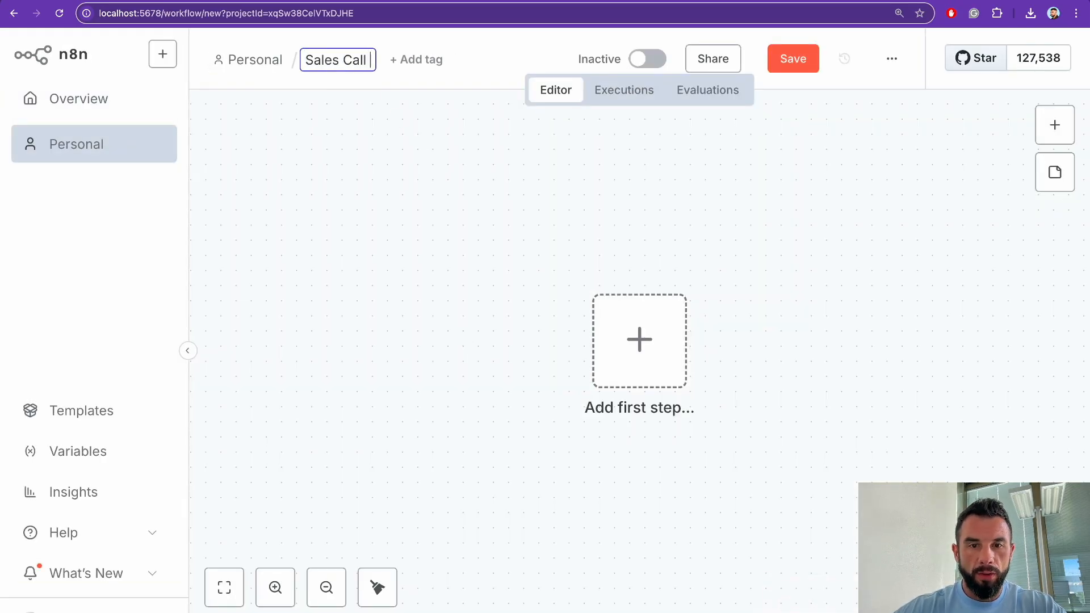
{"action": "key", "text": "Return"}
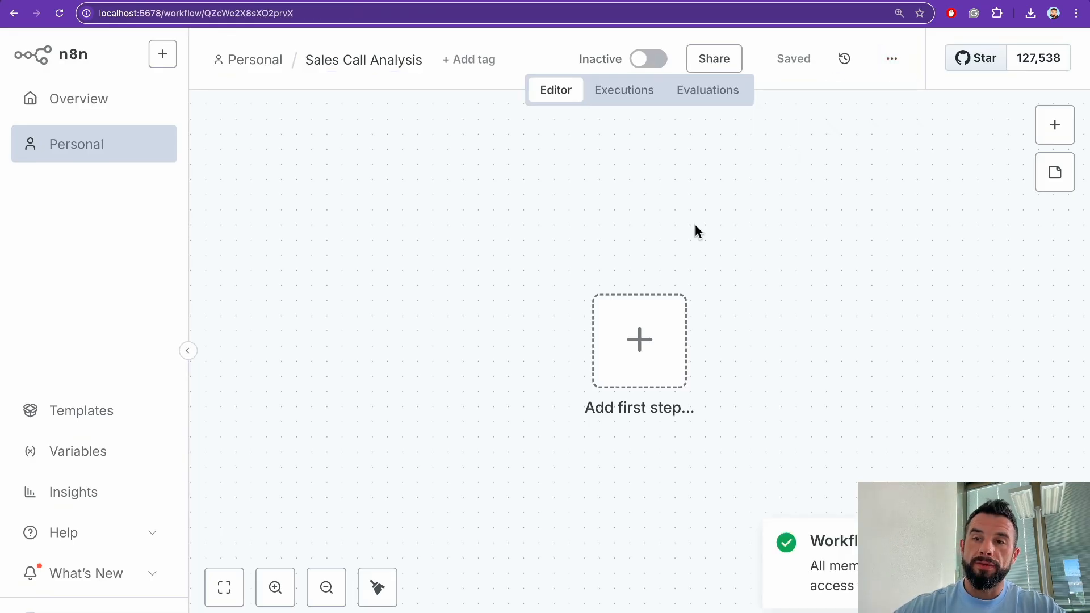
{"action": "left_click", "coordinate": [892, 58]}
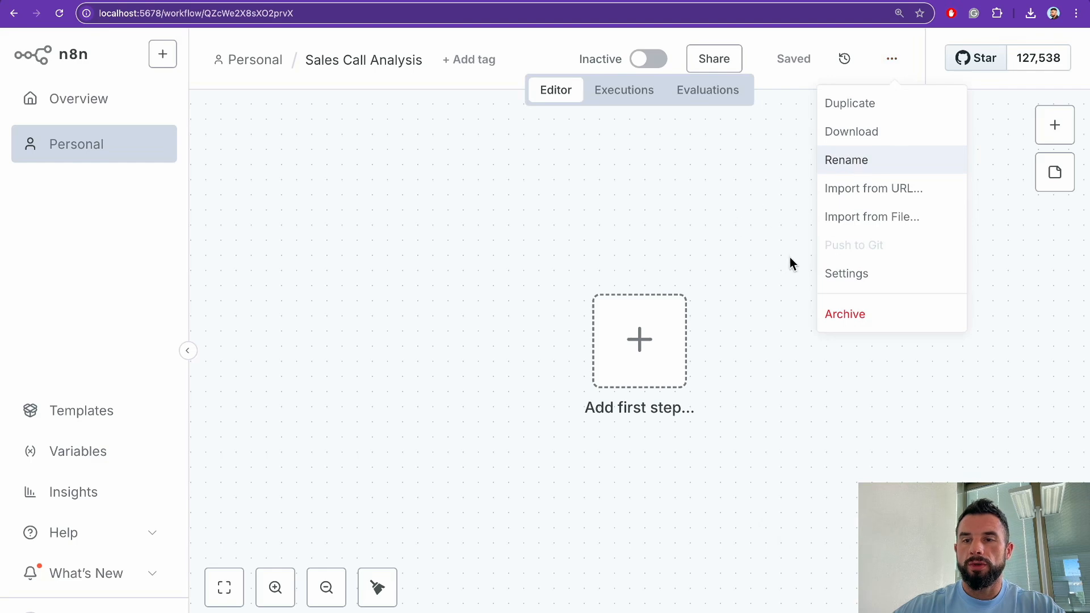
Step: Import sales-calls (1).json into the workflow and zoom in on its nodes
{"action": "left_click", "coordinate": [859, 222]}
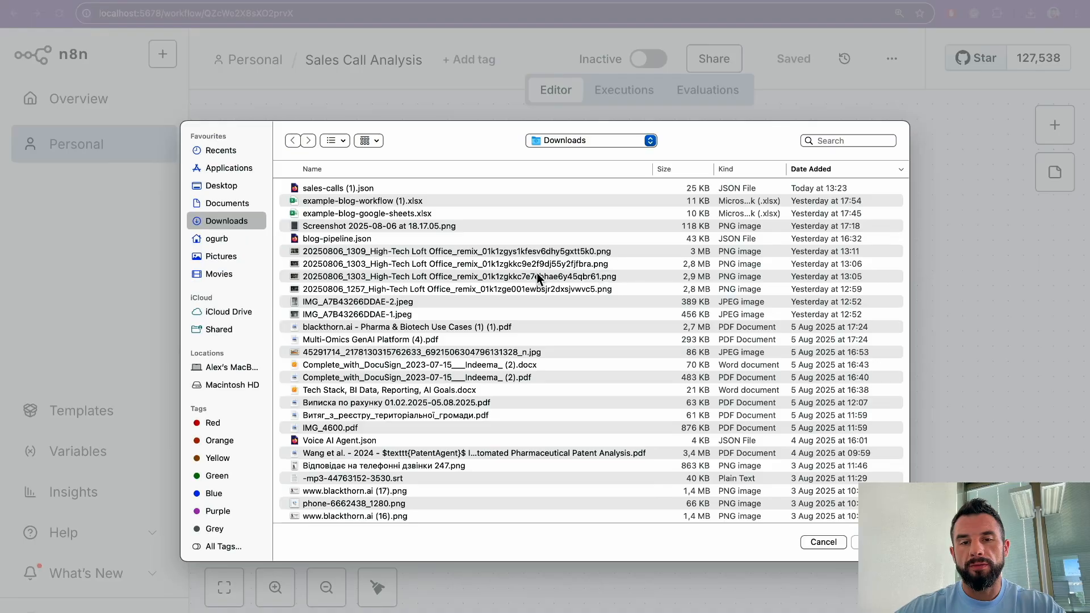
{"action": "left_click", "coordinate": [382, 189]}
{"action": "left_click", "coordinate": [855, 539]}
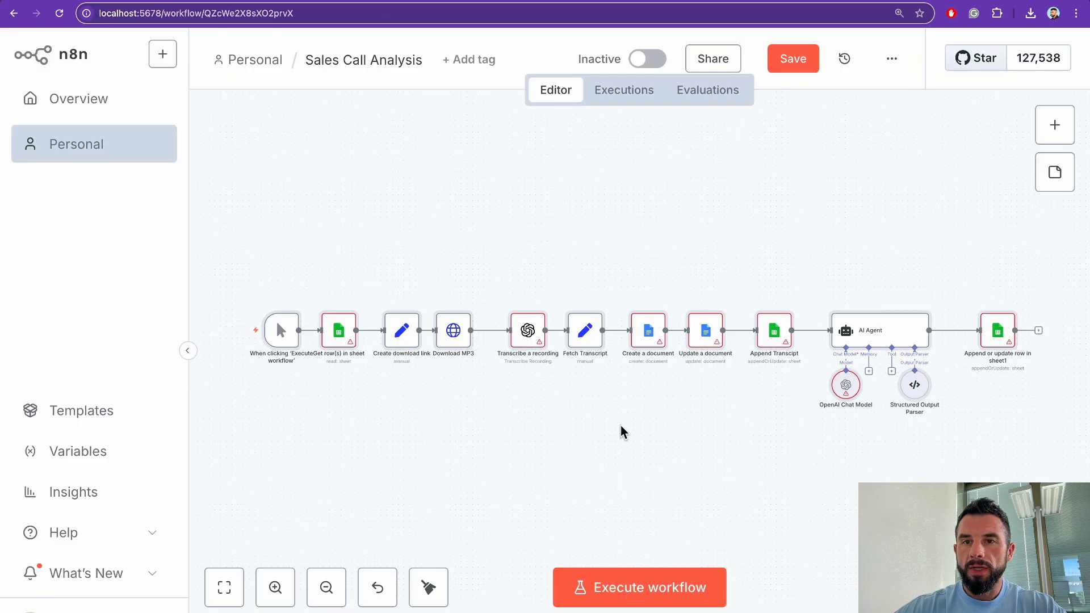
{"action": "left_click", "coordinate": [793, 58]}
{"action": "left_click", "coordinate": [275, 590]}
{"action": "left_click", "coordinate": [275, 591]}
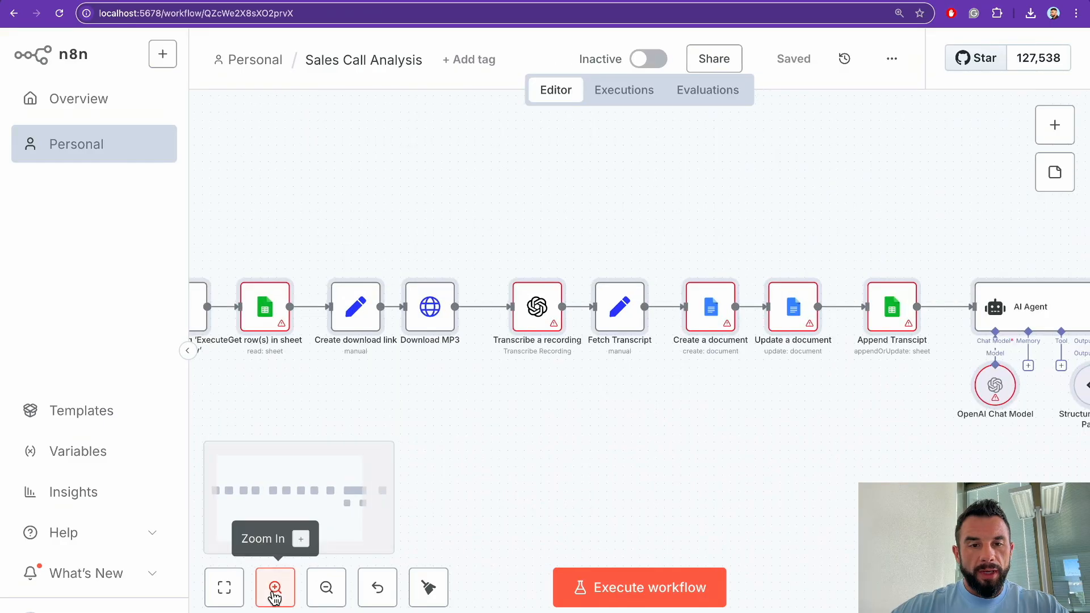
{"action": "left_click", "coordinate": [275, 590]}
Step: Scroll across the canvas to review the chain from manual trigger to sheet update
{"action": "scroll", "coordinate": [510, 379], "scroll_direction": "left", "scroll_amount": 6}
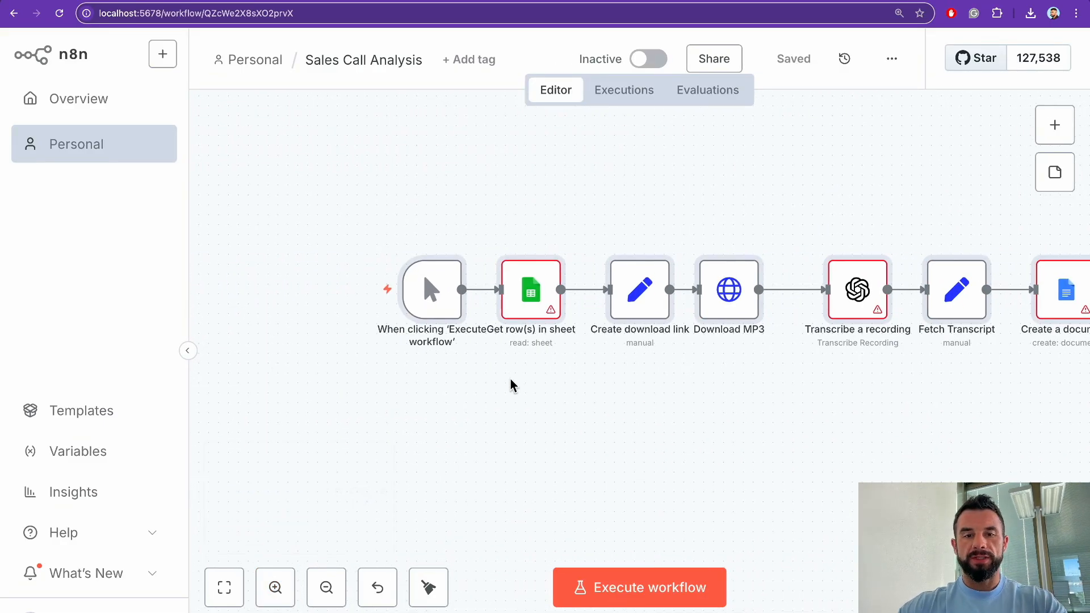
{"action": "scroll", "coordinate": [527, 362], "scroll_direction": "right", "scroll_amount": 10}
{"action": "scroll", "coordinate": [527, 366], "scroll_direction": "right", "scroll_amount": 15}
{"action": "scroll", "coordinate": [527, 366], "scroll_direction": "left", "scroll_amount": 20}
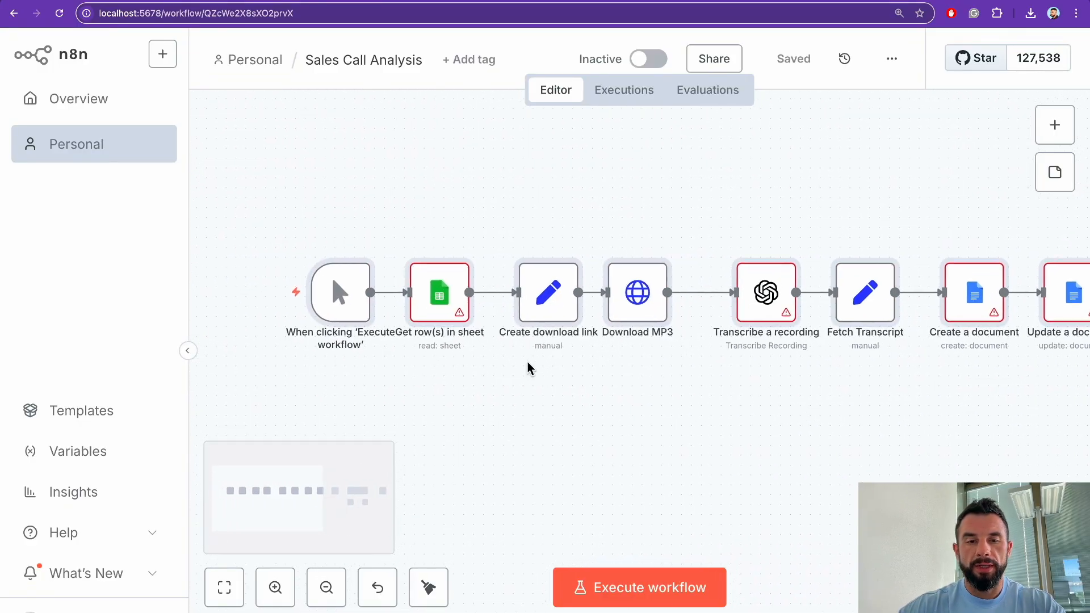
{"action": "scroll", "coordinate": [528, 363], "scroll_direction": "left", "scroll_amount": 1}
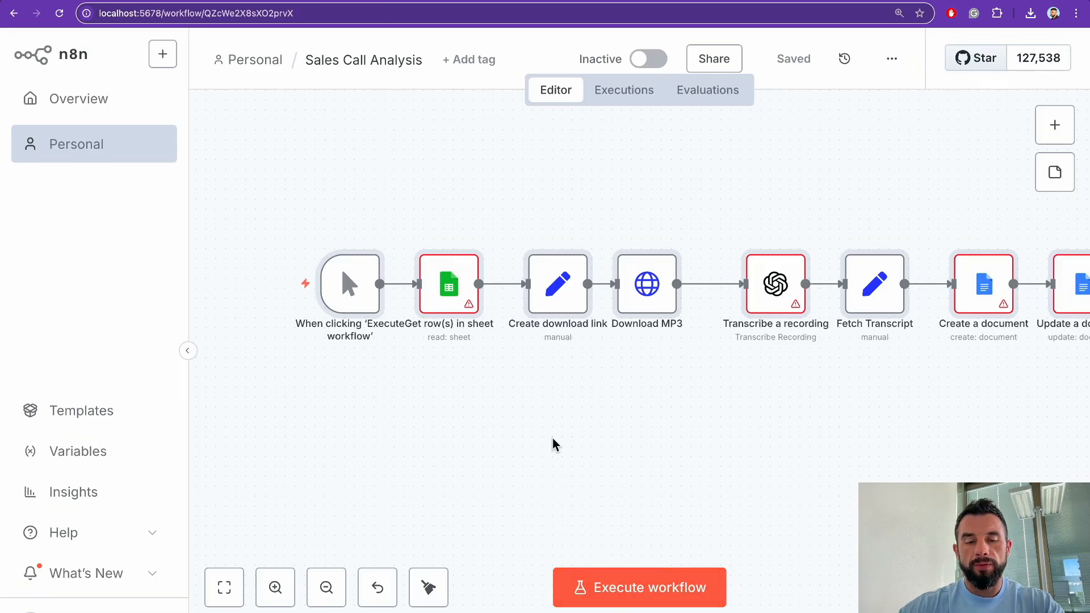
{"action": "mouse_move", "coordinate": [457, 287]}
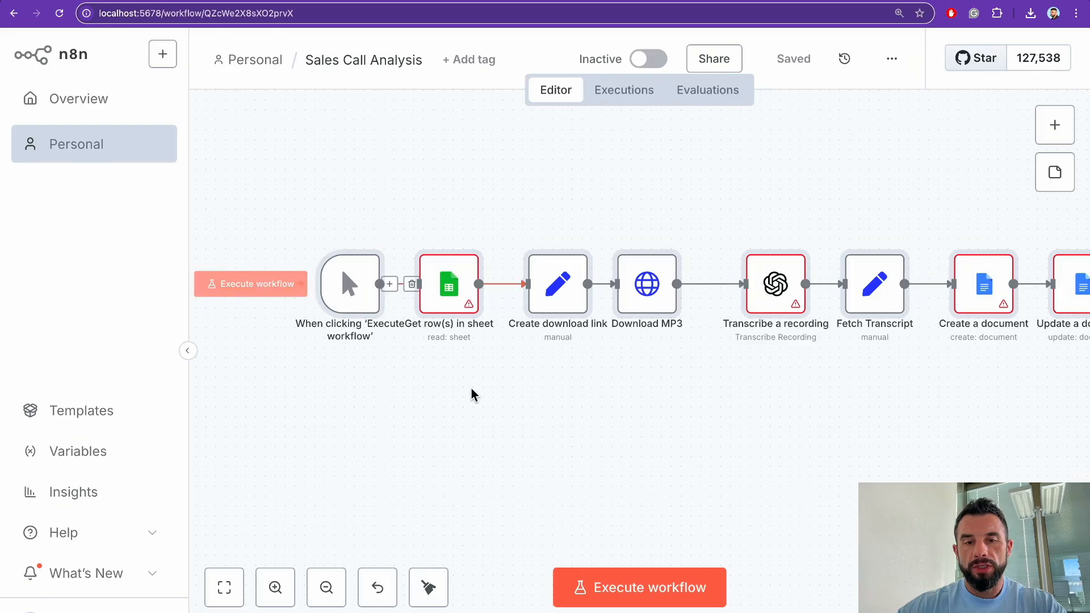
{"action": "scroll", "coordinate": [472, 392], "scroll_direction": "right", "scroll_amount": 5}
{"action": "mouse_move", "coordinate": [407, 290]}
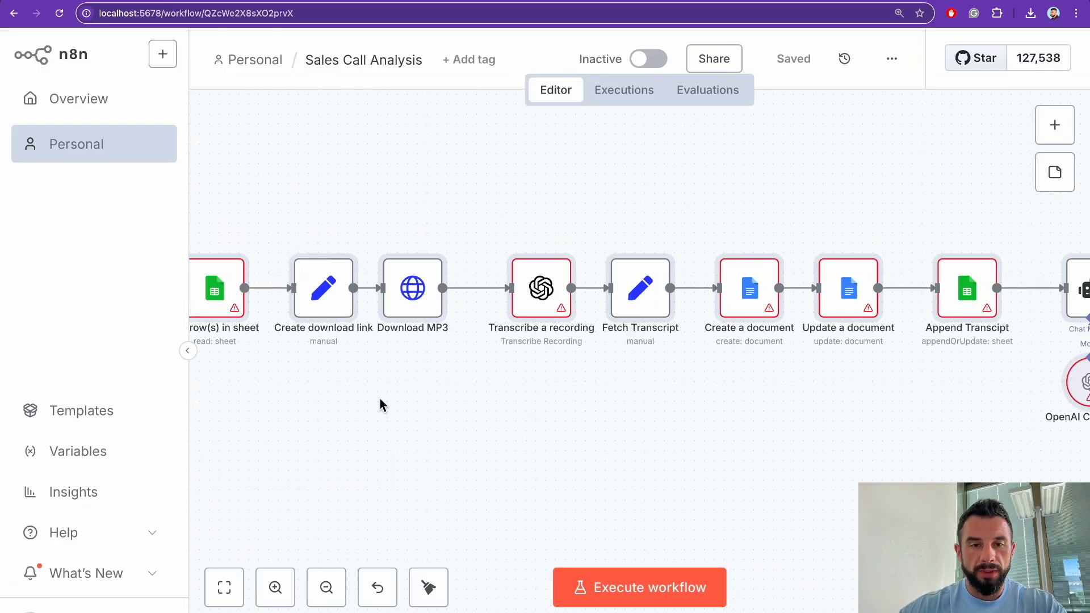
{"action": "scroll", "coordinate": [382, 404], "scroll_direction": "right", "scroll_amount": 3}
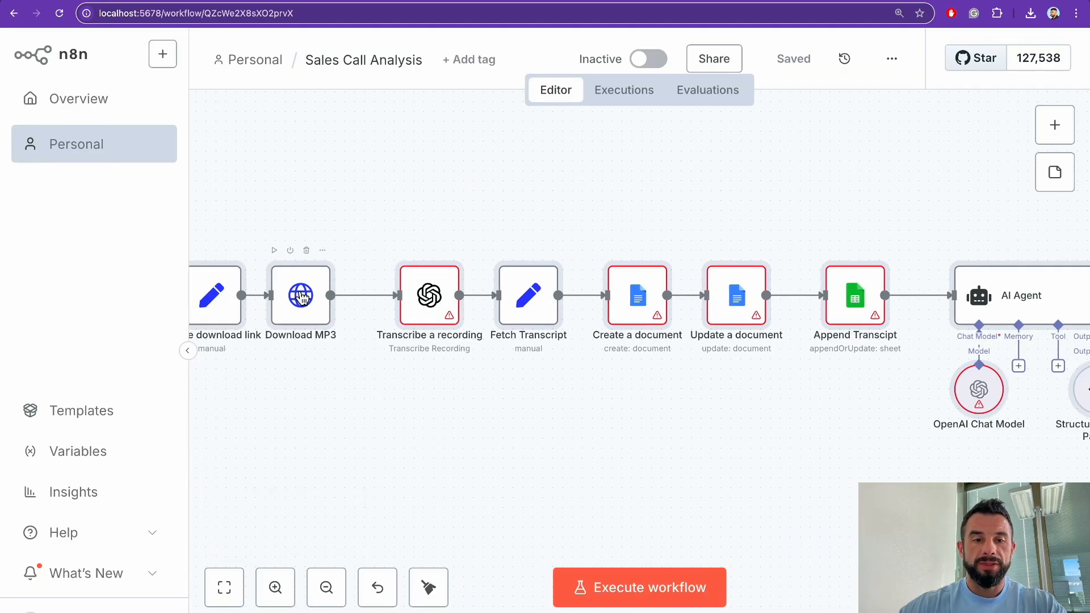
{"action": "scroll", "coordinate": [404, 389], "scroll_direction": "right", "scroll_amount": 3}
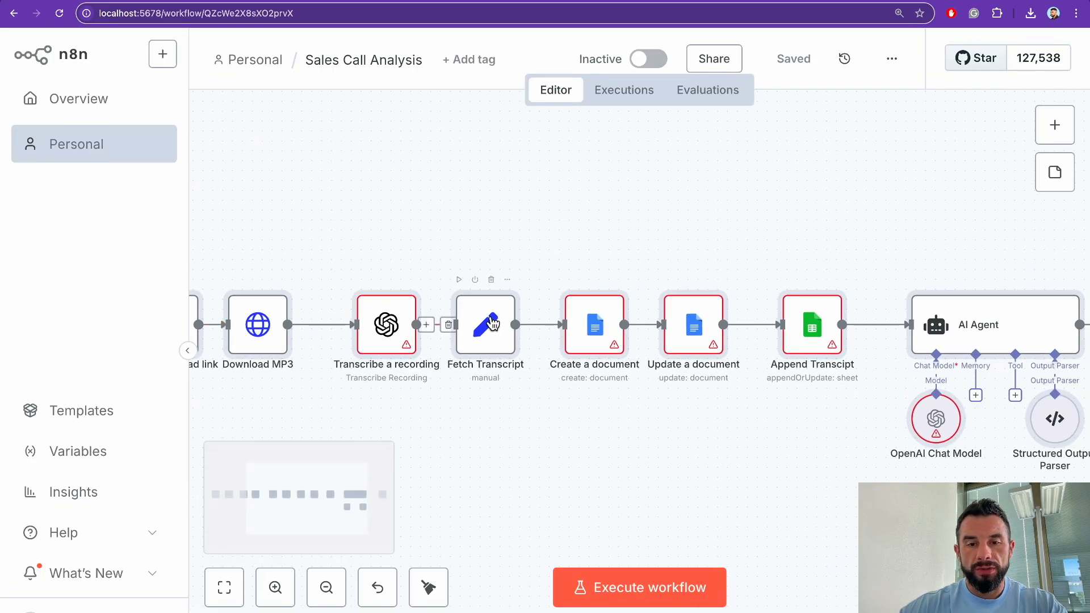
{"action": "scroll", "coordinate": [491, 322], "scroll_direction": "right", "scroll_amount": 3}
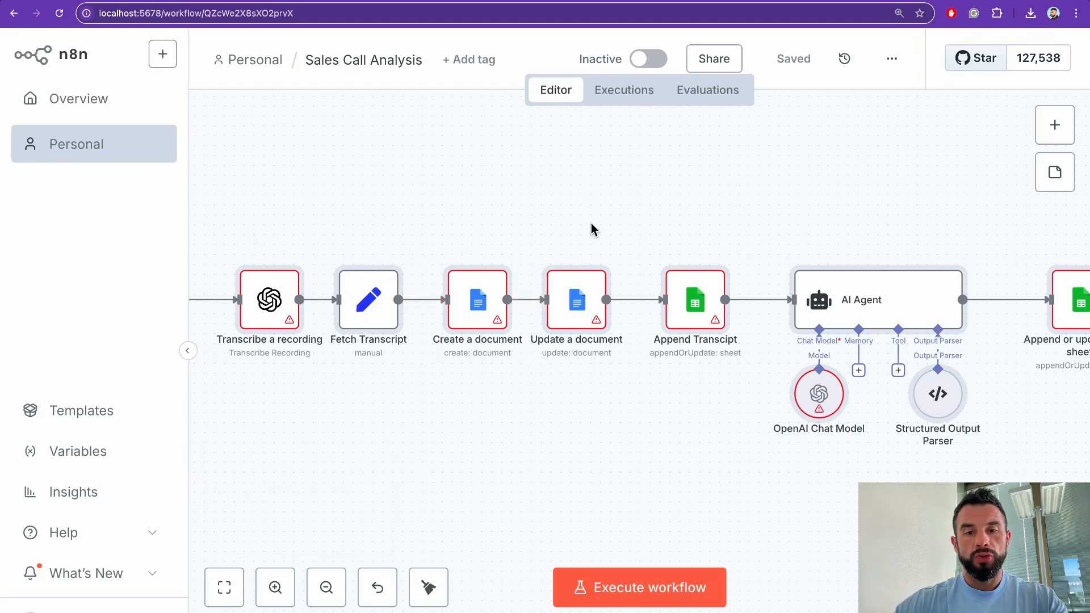
{"action": "scroll", "coordinate": [587, 303], "scroll_direction": "right", "scroll_amount": 6}
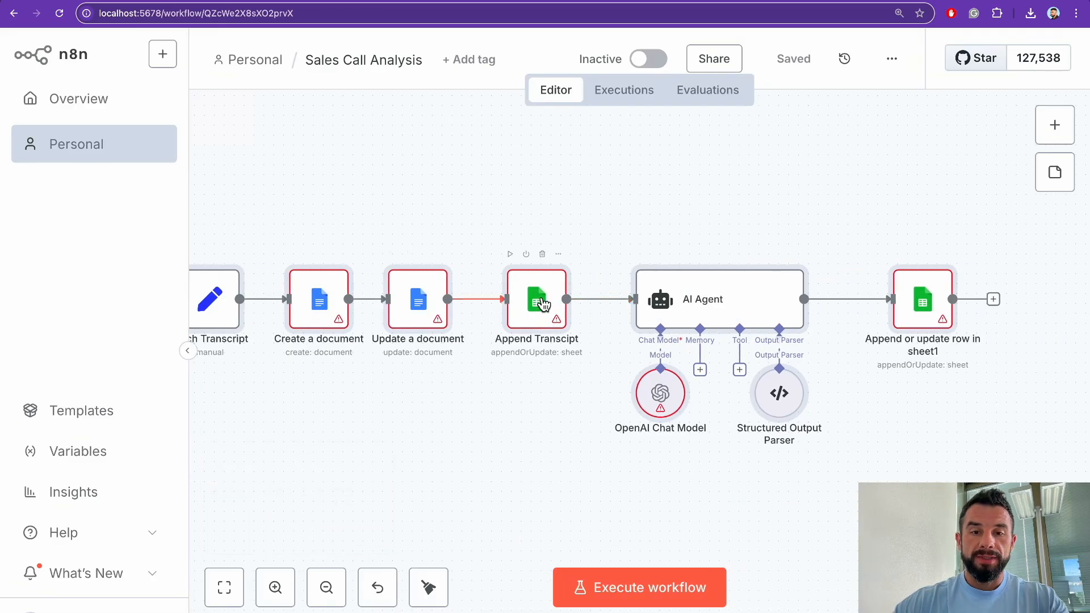
{"action": "scroll", "coordinate": [542, 299], "scroll_direction": "right", "scroll_amount": 5}
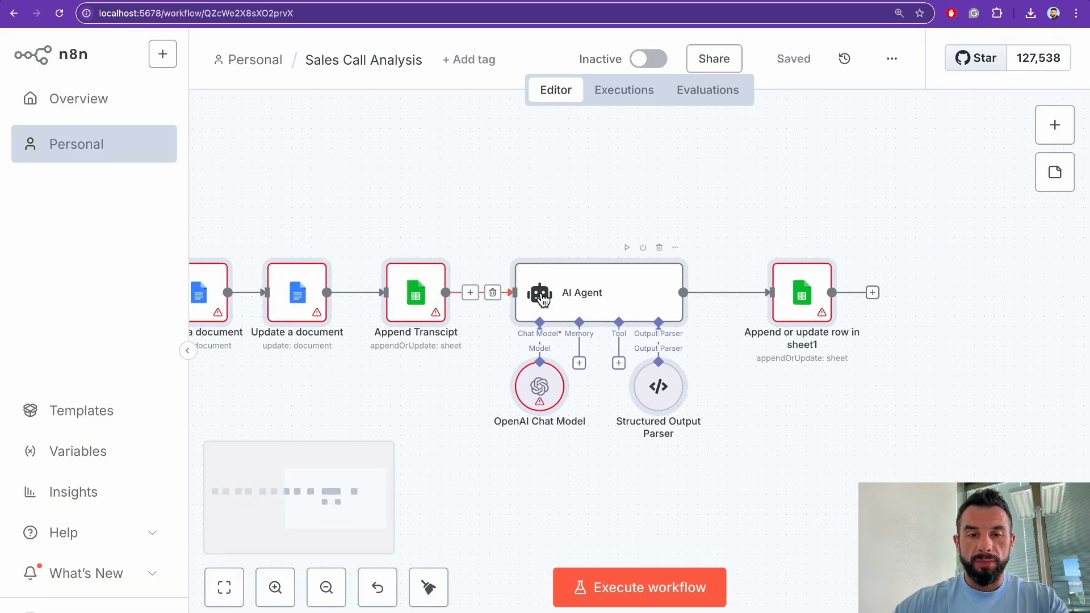
{"action": "scroll", "coordinate": [471, 304], "scroll_direction": "right", "scroll_amount": 2}
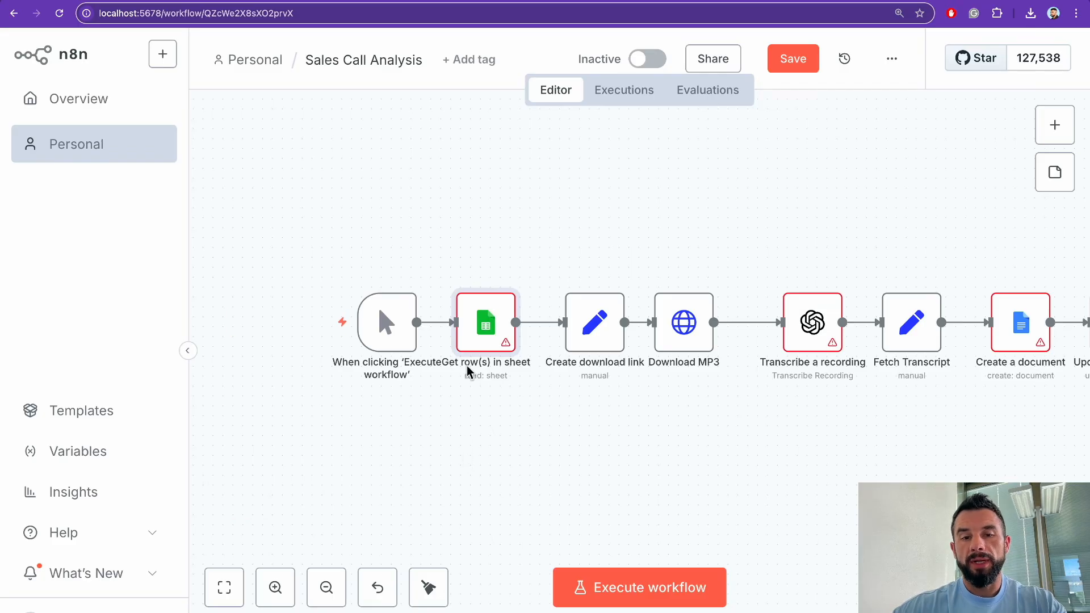
Step: Start a new Google Sheets OAuth2 credential from the Get row(s) in sheet node
{"action": "double_click", "coordinate": [484, 325]}
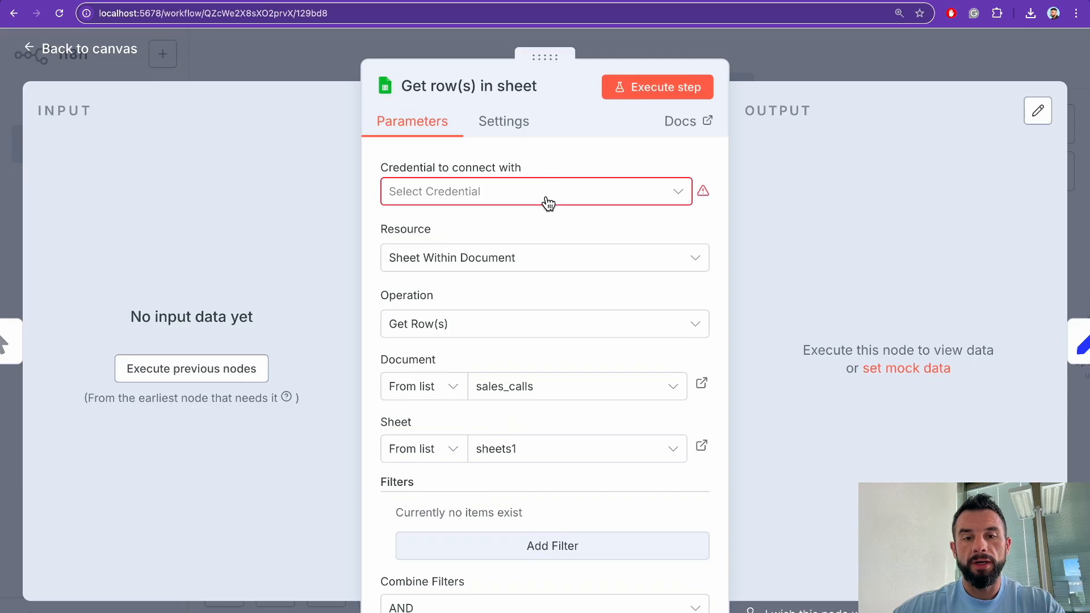
{"action": "left_click", "coordinate": [546, 198]}
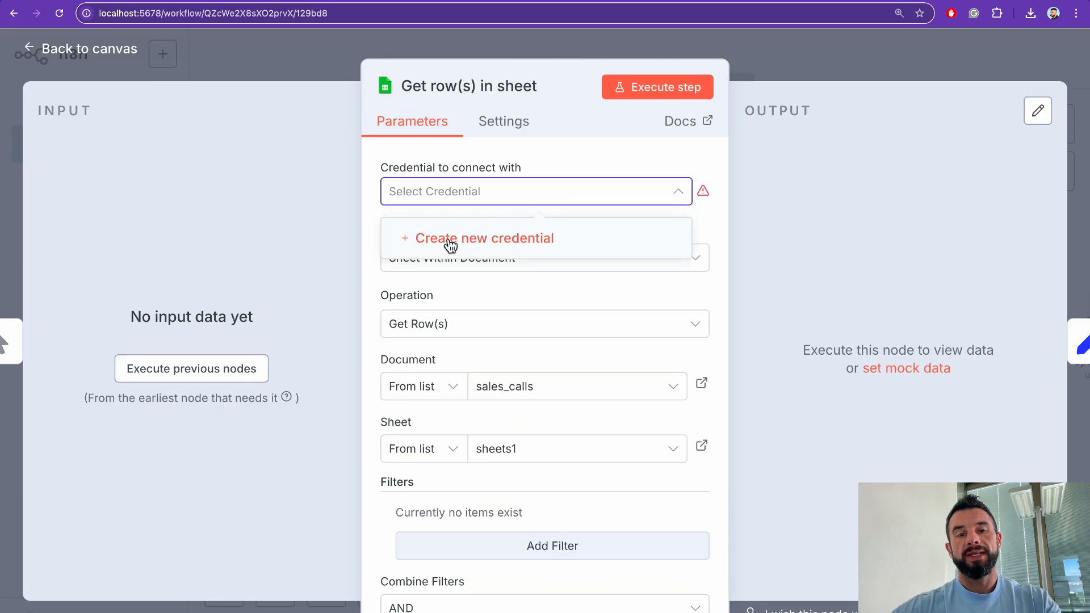
{"action": "left_click", "coordinate": [450, 241]}
{"action": "scroll", "coordinate": [419, 391], "scroll_direction": "down", "scroll_amount": 1}
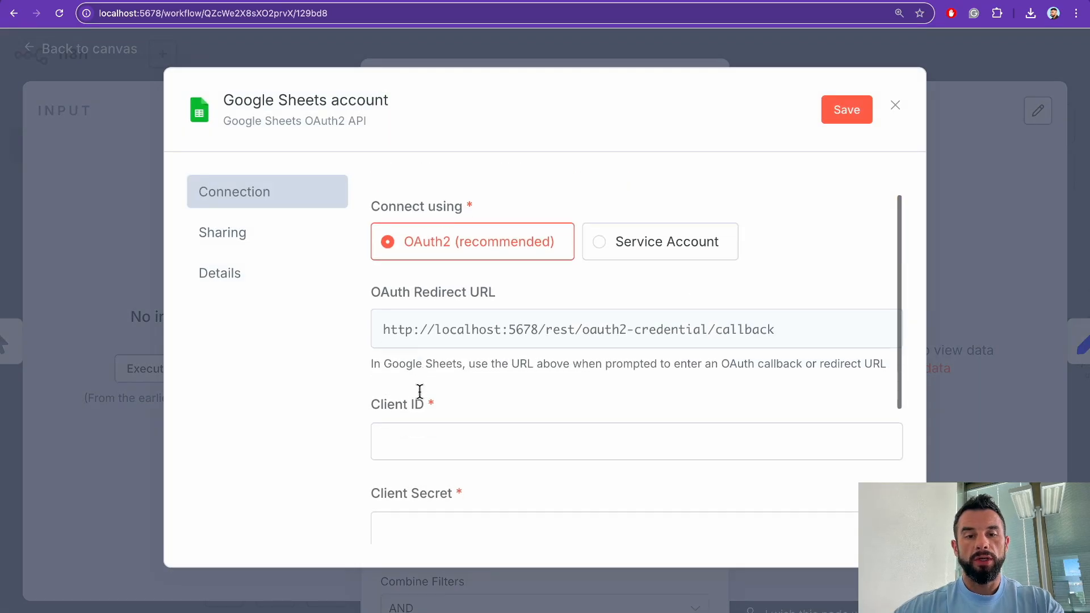
{"action": "scroll", "coordinate": [420, 391], "scroll_direction": "down", "scroll_amount": 3}
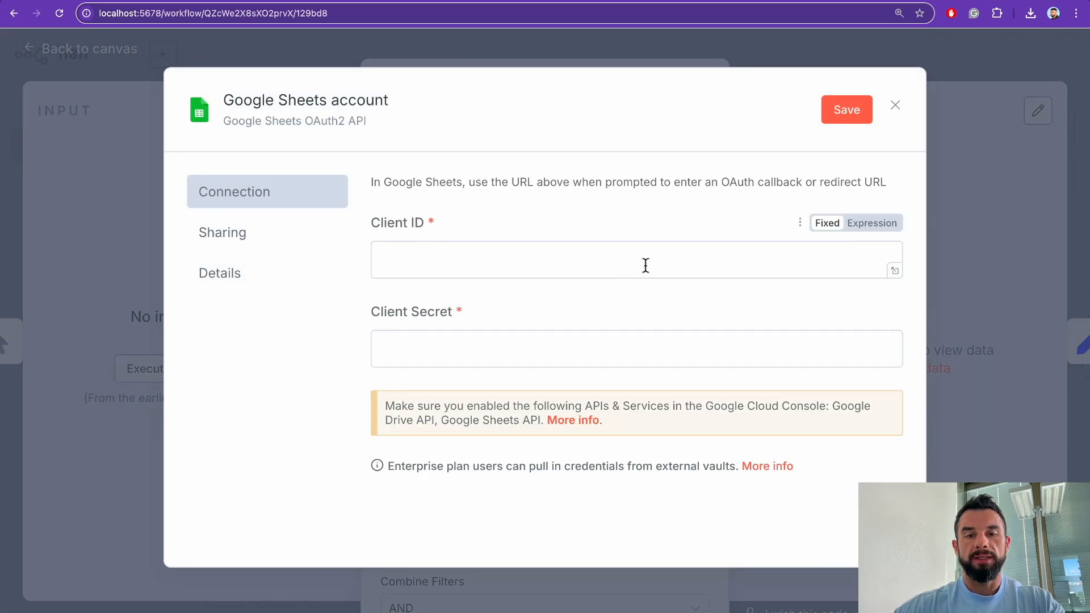
Step: In Google Cloud Console's APIs & Services Credentials, start creating an OAuth client ID
{"action": "key", "text": "super+t"}
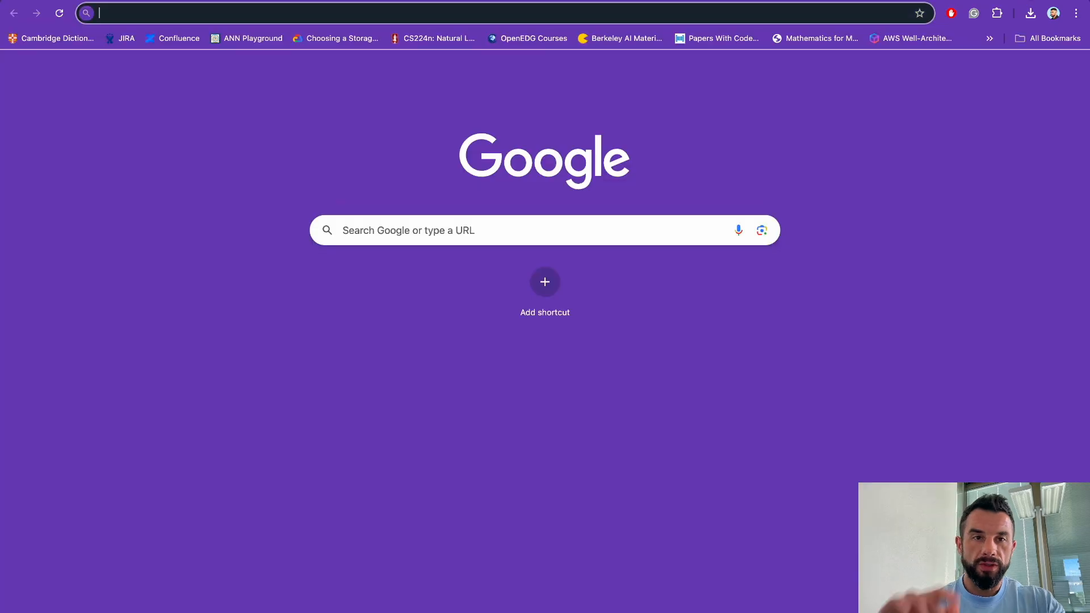
{"action": "type", "text": "google cloud"}
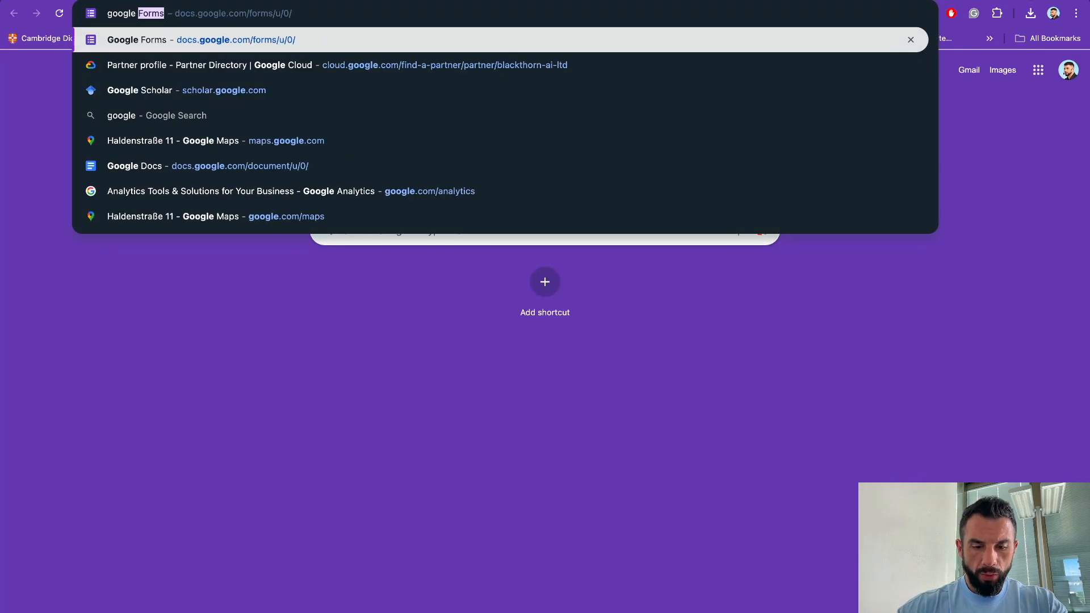
{"action": "key", "text": "Return"}
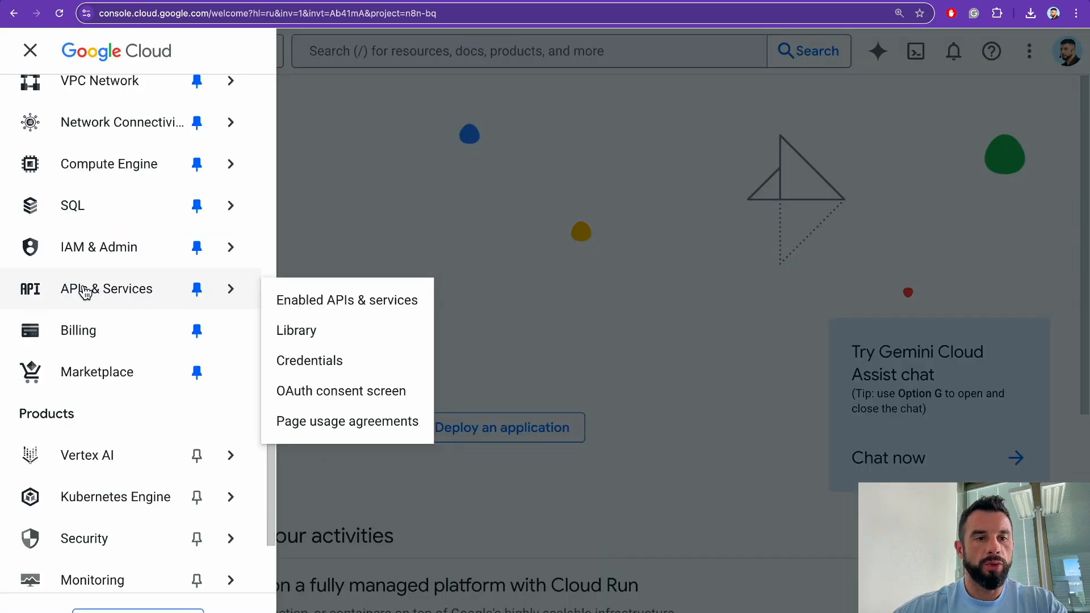
{"action": "left_click", "coordinate": [91, 291]}
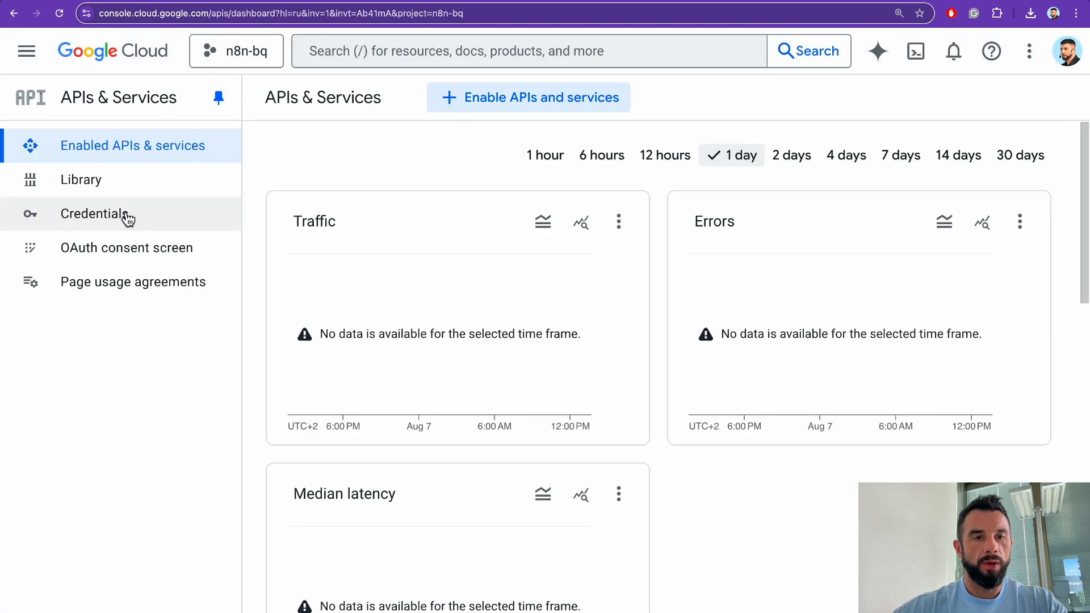
{"action": "left_click", "coordinate": [117, 213]}
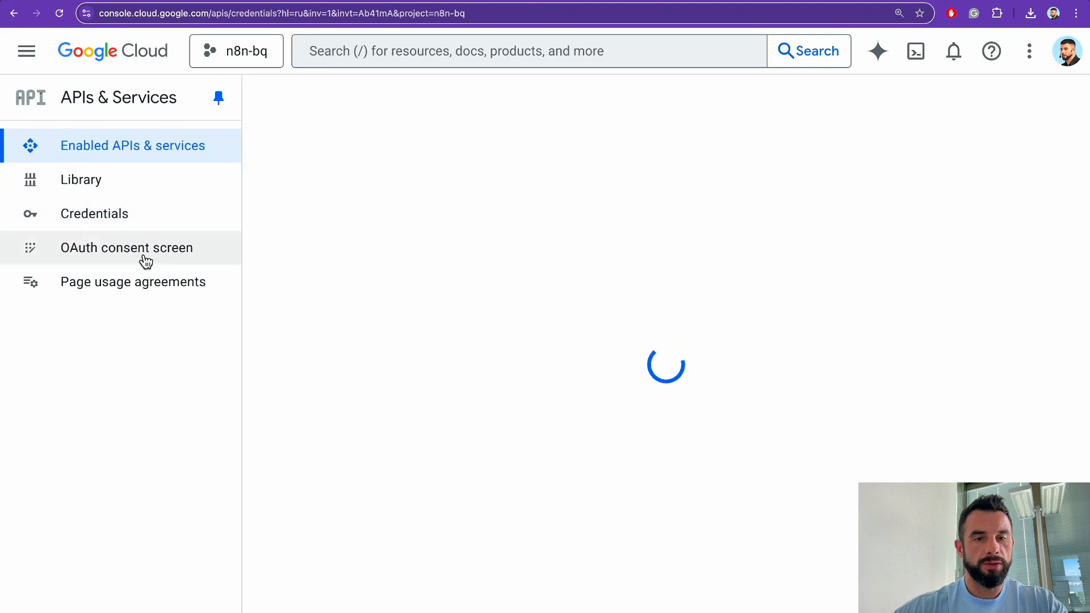
{"action": "left_click", "coordinate": [476, 98]}
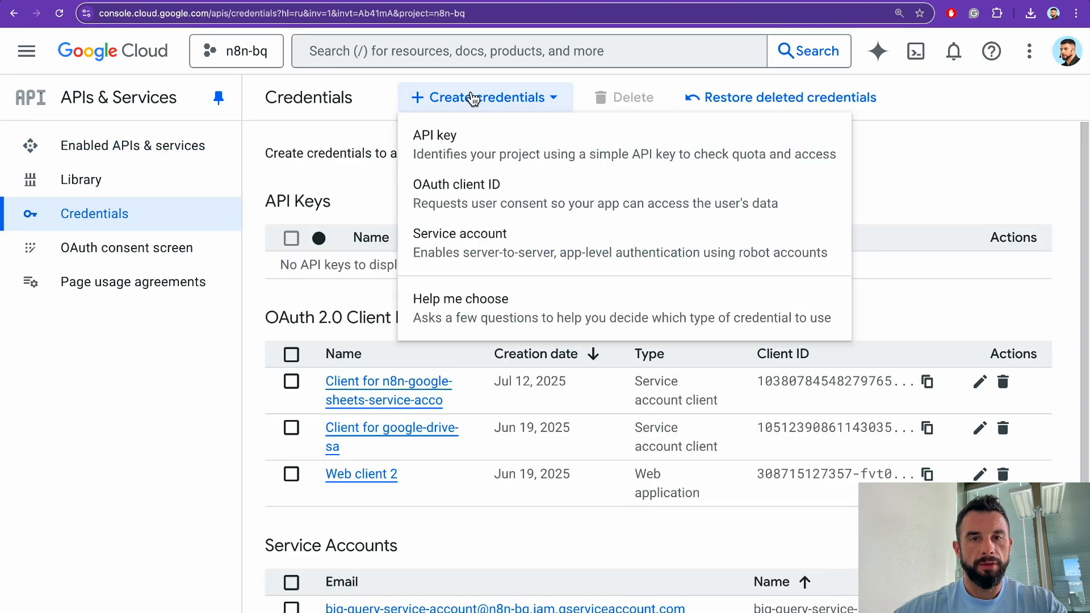
{"action": "left_click", "coordinate": [454, 199]}
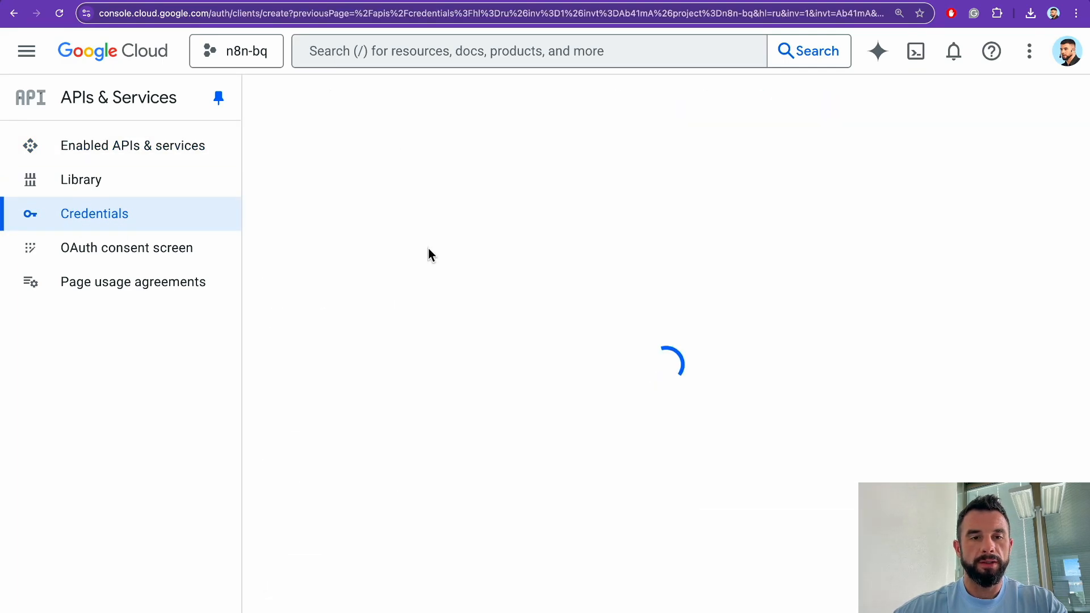
Step: Create a Web application client named n8n-sales-calls and copy its client ID
{"action": "left_click", "coordinate": [418, 265]}
{"action": "left_click", "coordinate": [379, 278]}
{"action": "triple_click", "coordinate": [370, 322]}
{"action": "type", "text": "n8n-sales-calls"}
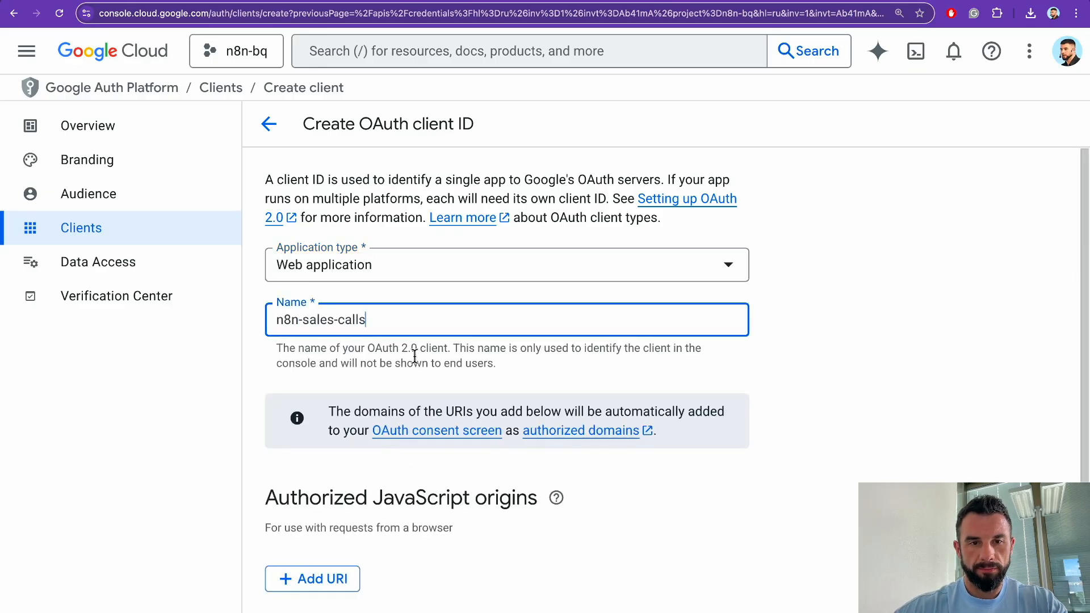
{"action": "key", "text": "Return"}
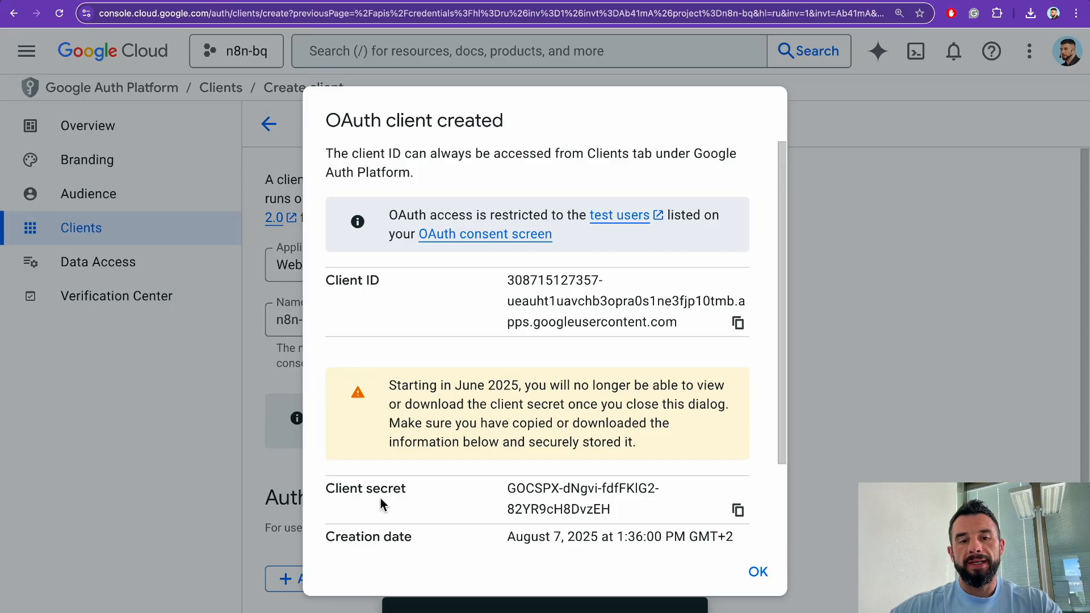
{"action": "scroll", "coordinate": [381, 503], "scroll_direction": "down", "scroll_amount": 2}
{"action": "left_click", "coordinate": [738, 290]}
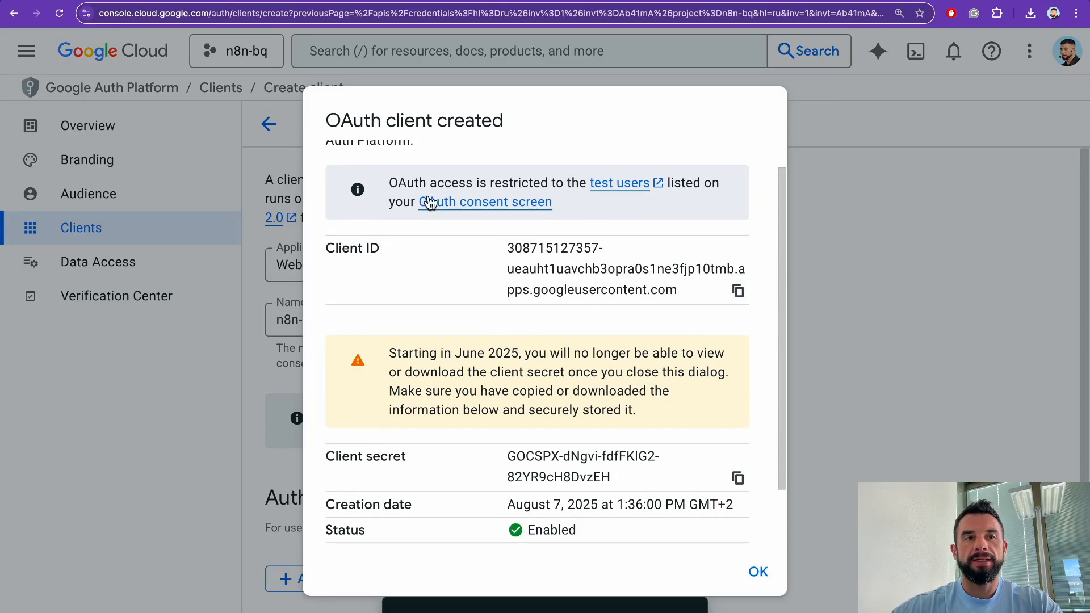
Step: Fill the n8n Google Sheets credential with the client ID and secret and save it
{"action": "left_click", "coordinate": [954, 1]}
{"action": "left_click", "coordinate": [420, 268]}
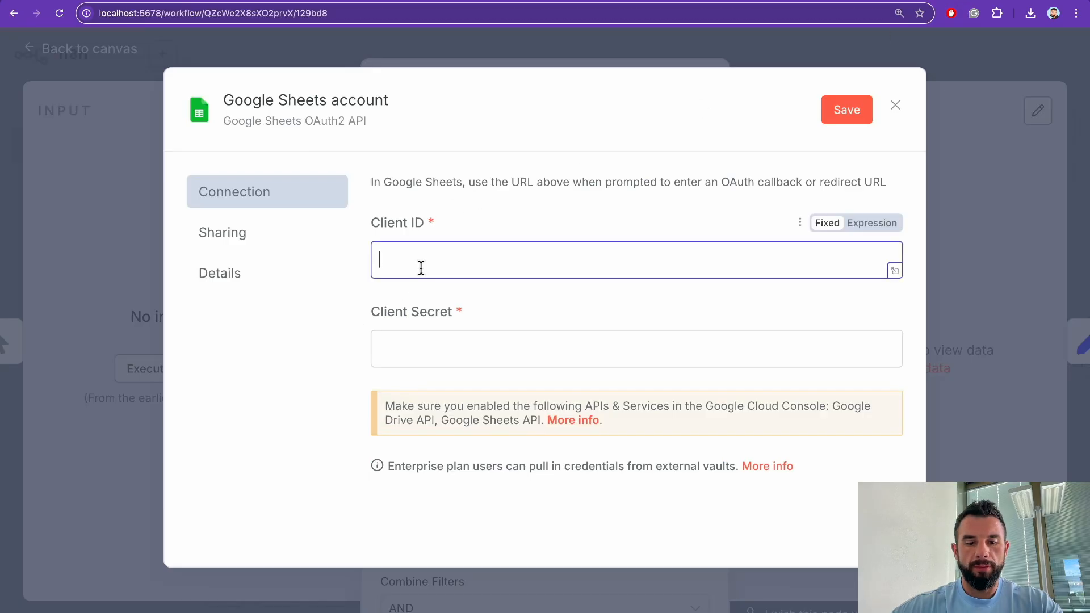
{"action": "key", "text": "super+v"}
{"action": "left_click", "coordinate": [404, 1]}
{"action": "scroll", "coordinate": [404, 377], "scroll_direction": "down", "scroll_amount": 2}
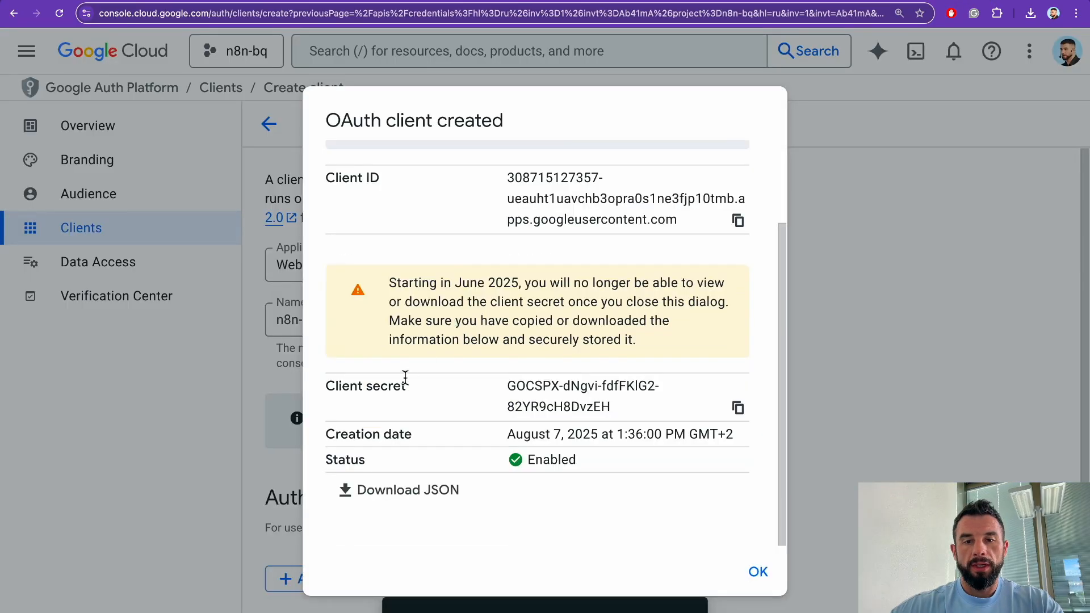
{"action": "left_click", "coordinate": [738, 408]}
{"action": "left_click", "coordinate": [955, 1]}
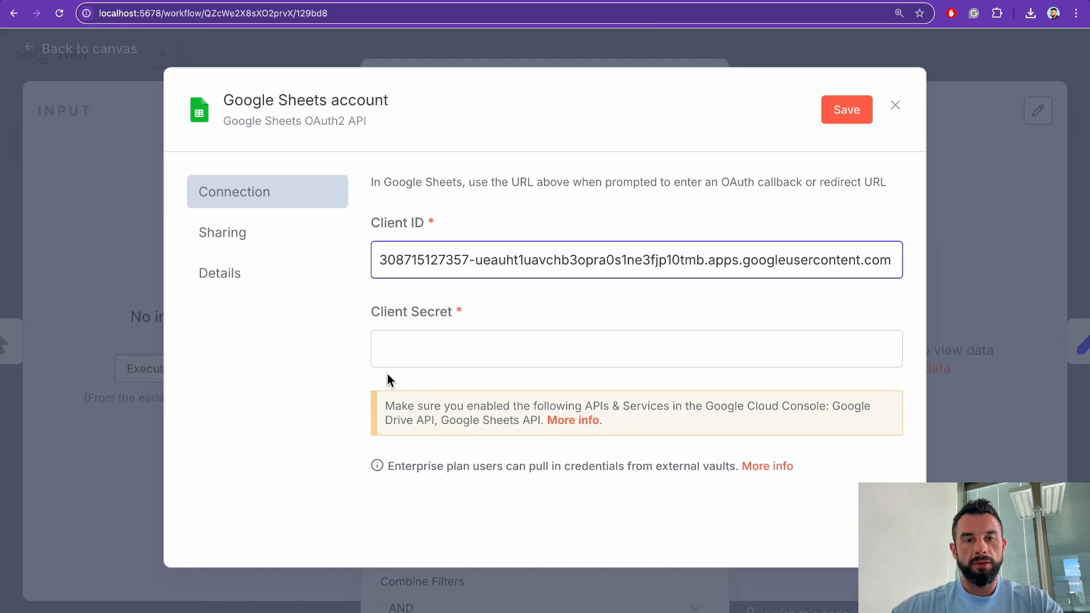
{"action": "left_click", "coordinate": [409, 358]}
{"action": "key", "text": "super+v"}
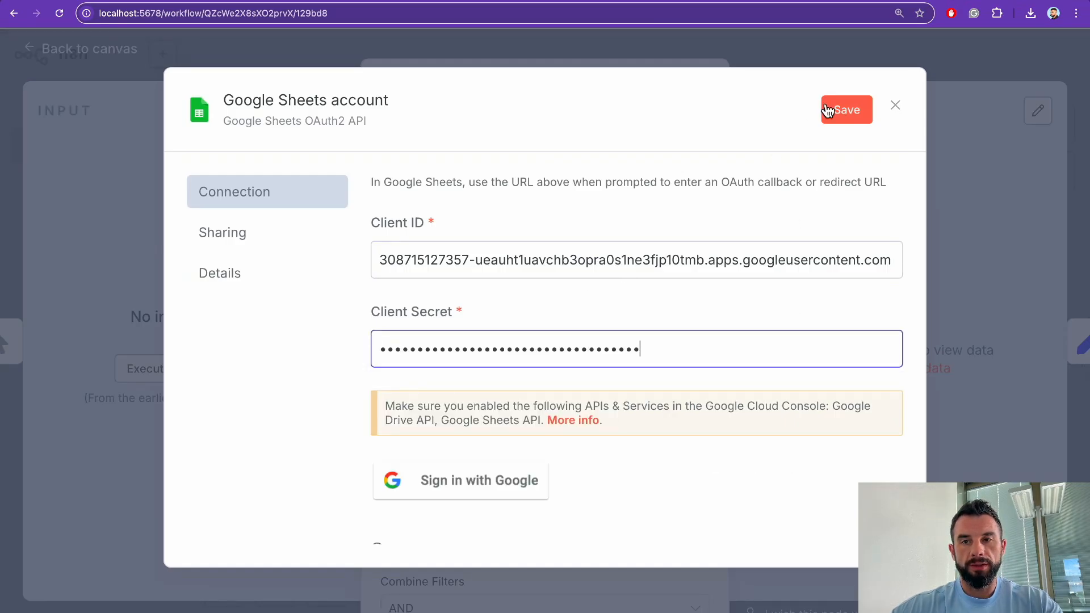
{"action": "left_click", "coordinate": [828, 110]}
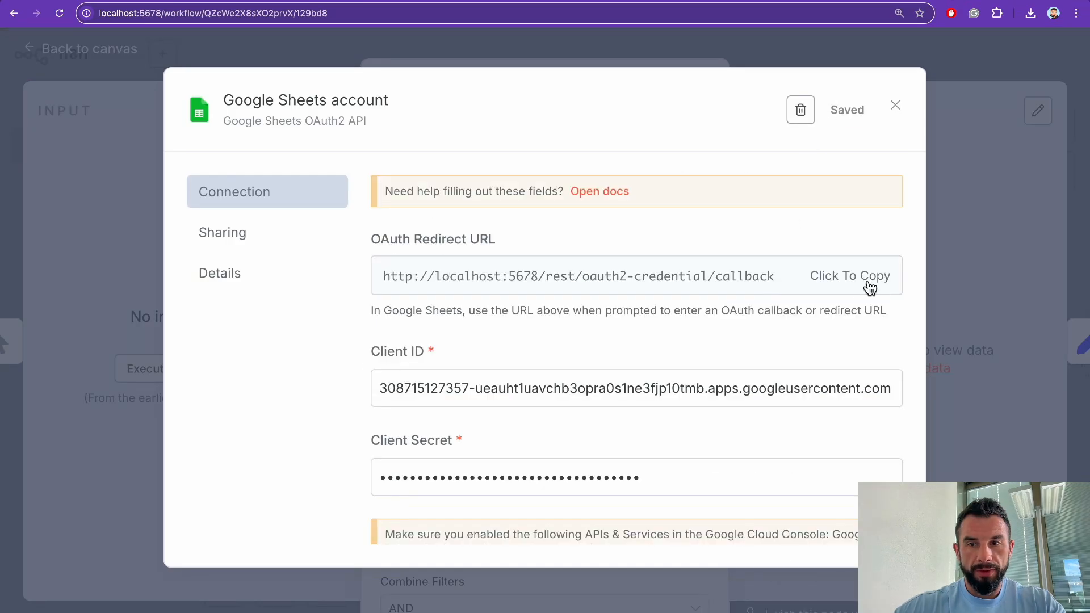
Step: Add n8n's OAuth redirect URL as an authorized redirect URI and save the client
{"action": "left_click", "coordinate": [867, 286]}
{"action": "key", "text": "ctrl+Tab"}
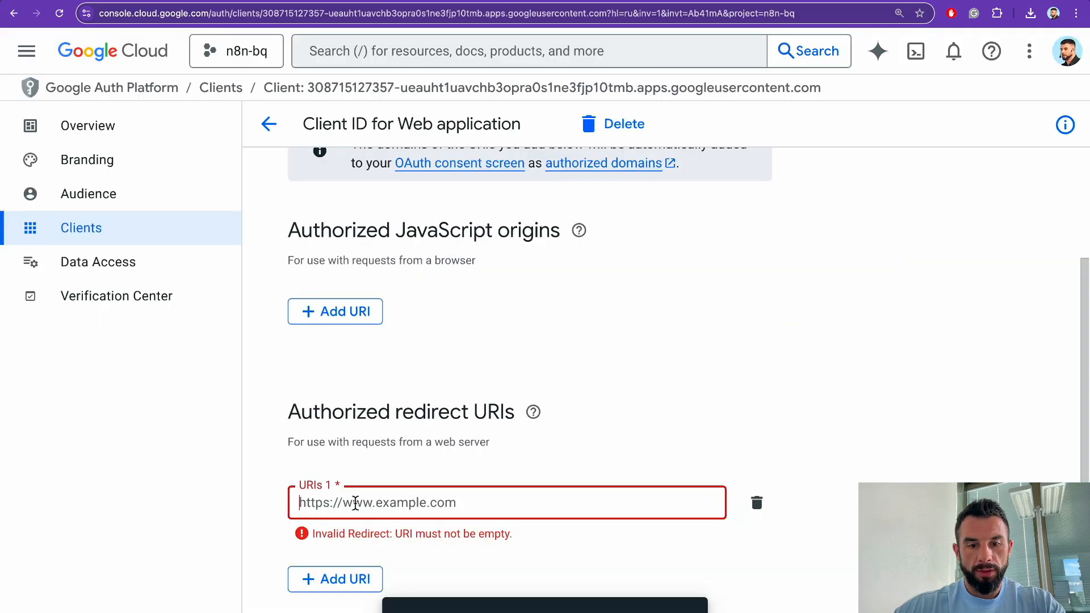
{"action": "key", "text": "ctrl+v"}
{"action": "scroll", "coordinate": [473, 457], "scroll_direction": "down", "scroll_amount": 2}
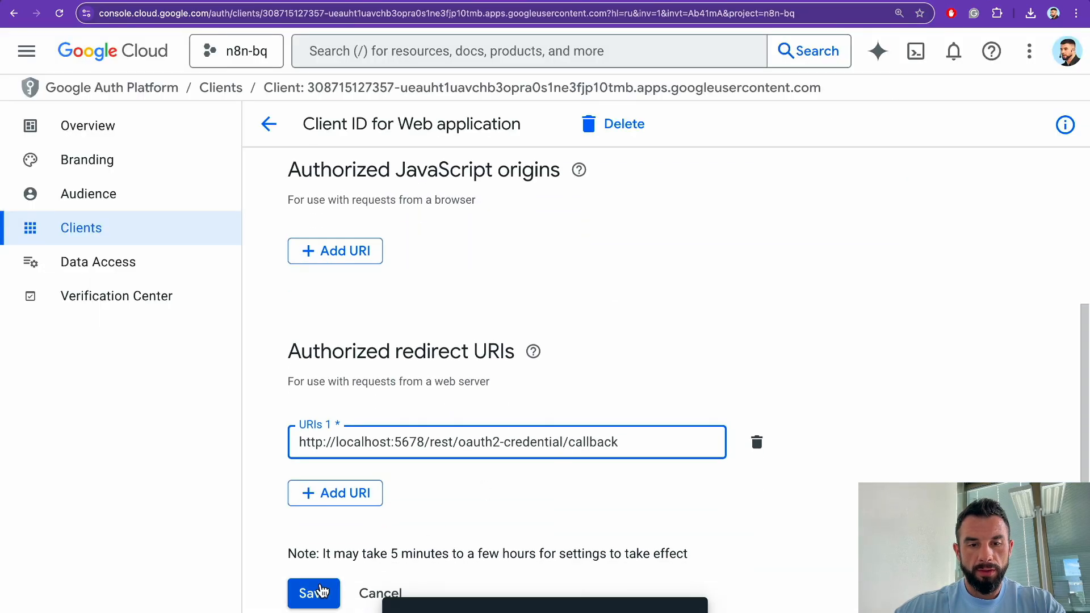
{"action": "left_click", "coordinate": [98, 262]}
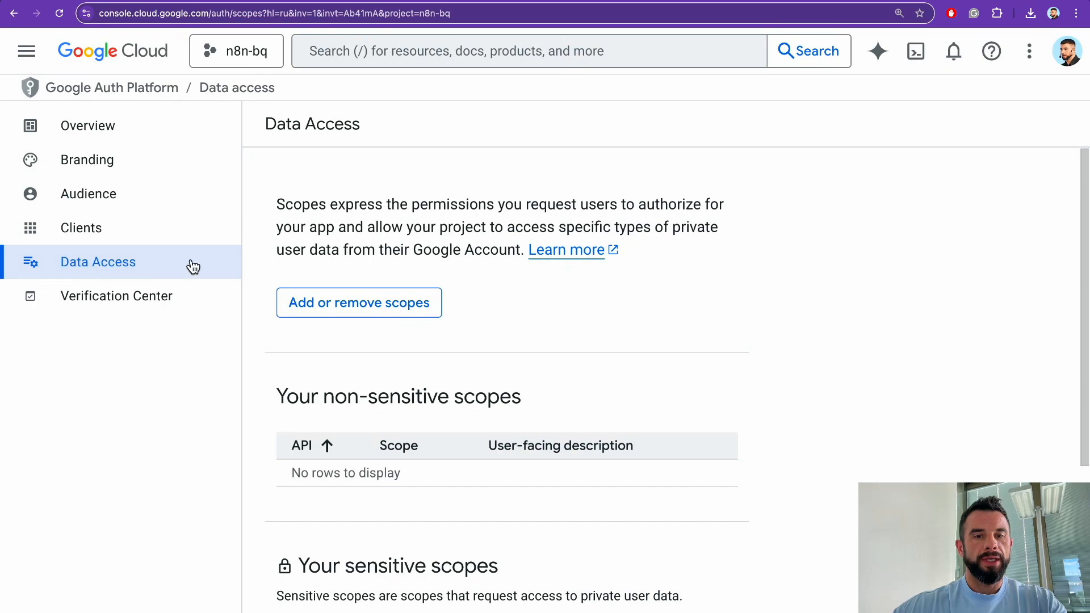
Step: Select the userinfo.email, userinfo.profile and openid scopes for the app
{"action": "left_click", "coordinate": [341, 309]}
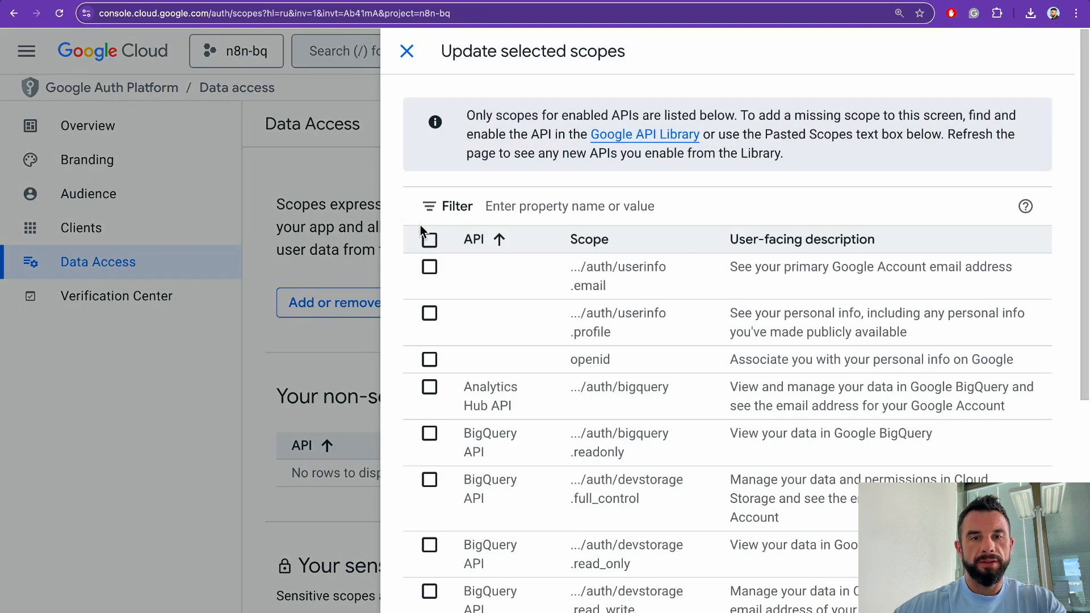
{"action": "left_click", "coordinate": [430, 240]}
{"action": "scroll", "coordinate": [468, 337], "scroll_direction": "down", "scroll_amount": 5}
{"action": "scroll", "coordinate": [467, 338], "scroll_direction": "up", "scroll_amount": 5}
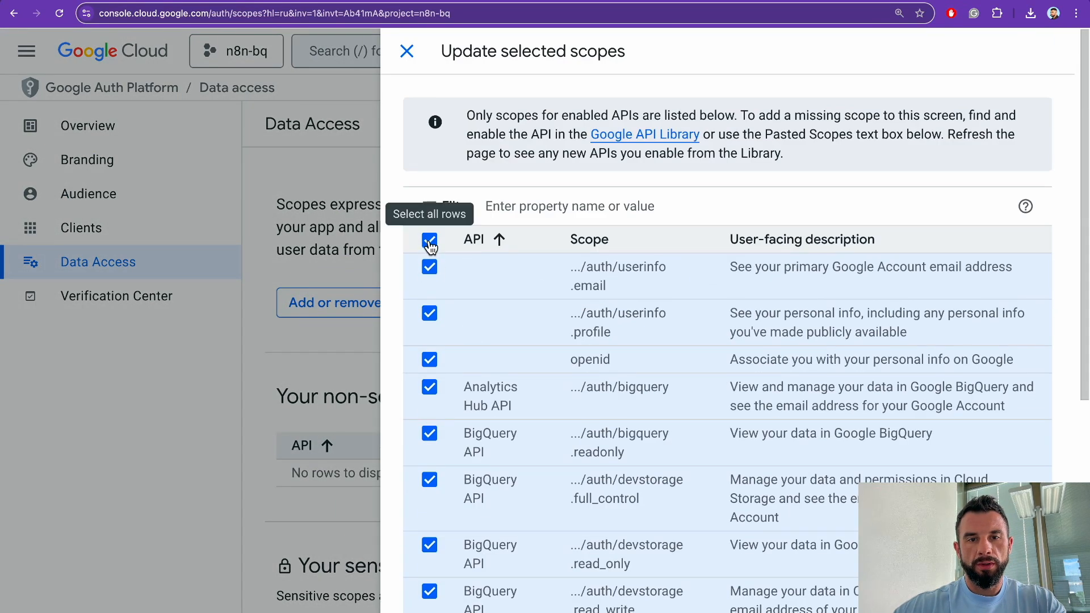
{"action": "left_click", "coordinate": [430, 245]}
{"action": "left_click", "coordinate": [429, 270]}
{"action": "left_click", "coordinate": [430, 316]}
{"action": "left_click", "coordinate": [430, 360]}
Step: Add the Google Drive scopes and the scopes 31–40 including Google Sheets
{"action": "scroll", "coordinate": [437, 377], "scroll_direction": "down", "scroll_amount": 7}
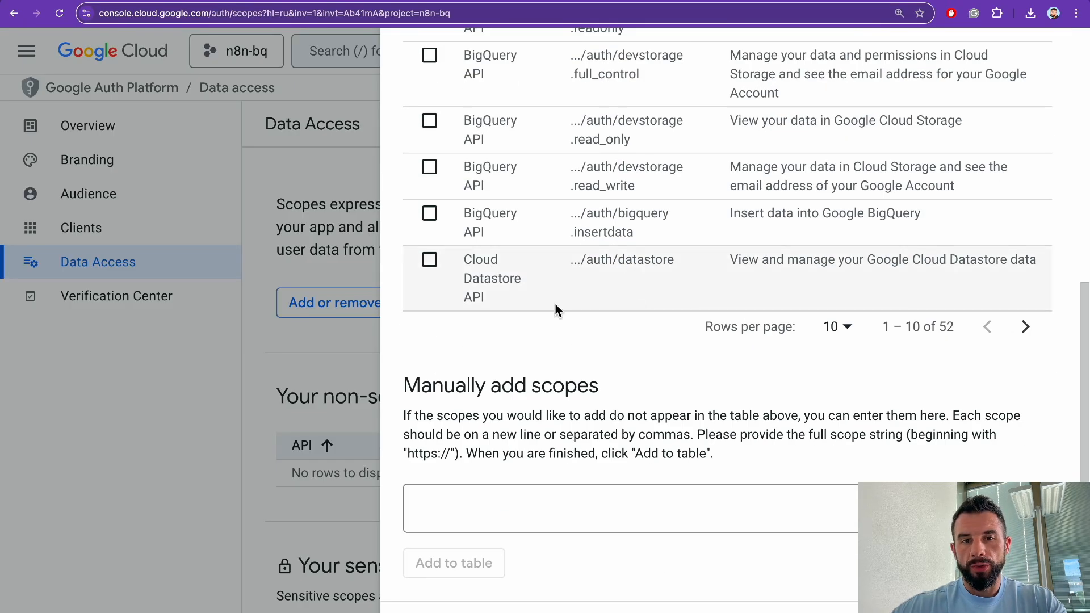
{"action": "left_click", "coordinate": [1025, 326]}
{"action": "scroll", "coordinate": [684, 332], "scroll_direction": "up", "scroll_amount": 6}
{"action": "scroll", "coordinate": [685, 333], "scroll_direction": "down", "scroll_amount": 4}
{"action": "left_click", "coordinate": [1026, 506]}
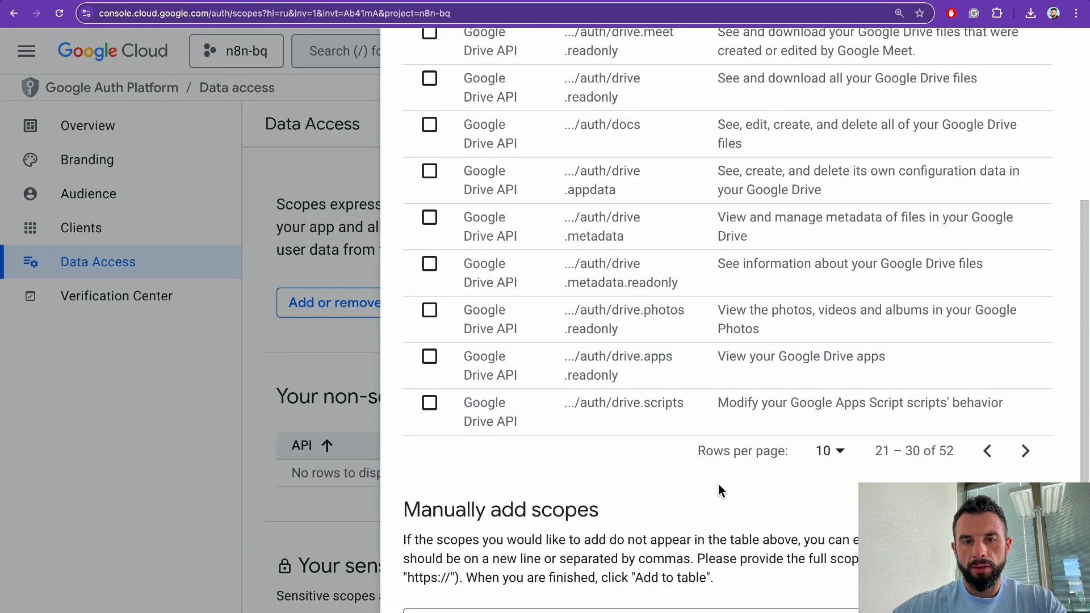
{"action": "scroll", "coordinate": [397, 426], "scroll_direction": "up", "scroll_amount": 5}
{"action": "left_click", "coordinate": [430, 175]}
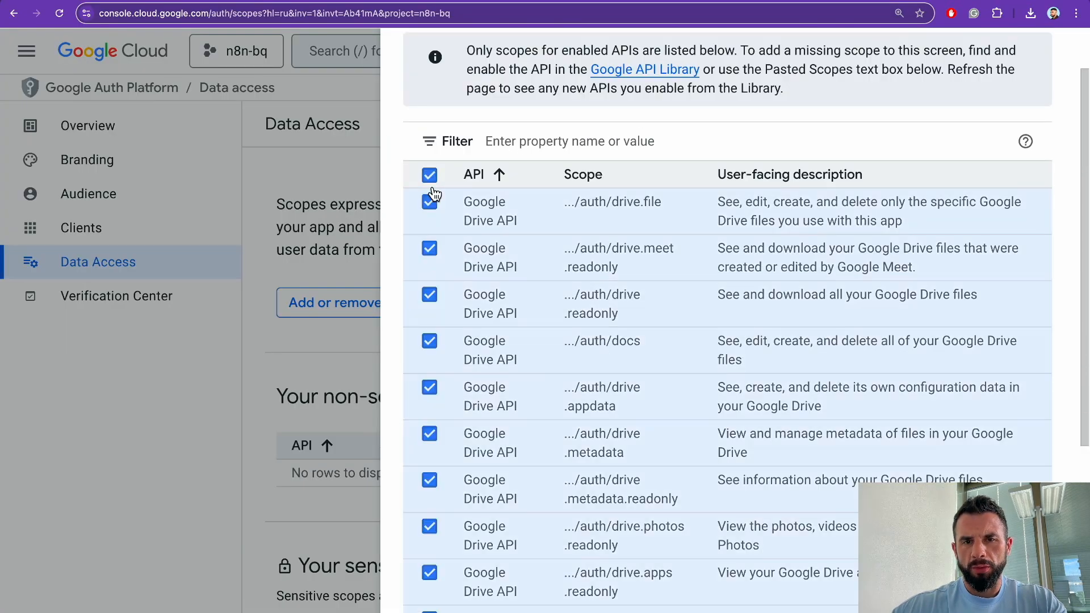
{"action": "scroll", "coordinate": [465, 255], "scroll_direction": "down", "scroll_amount": 4}
{"action": "left_click", "coordinate": [1026, 452]}
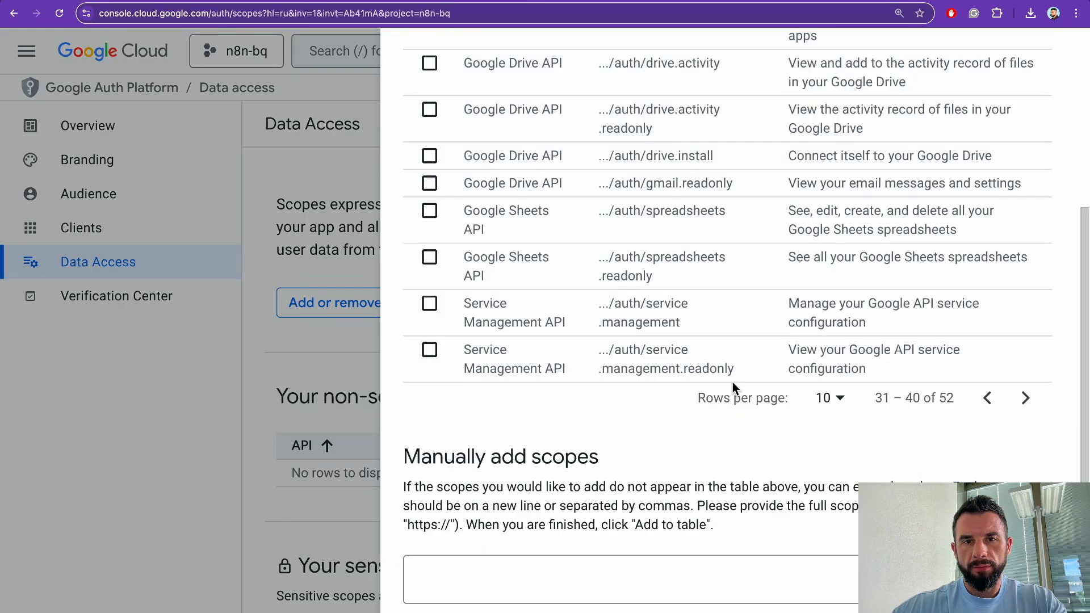
{"action": "scroll", "coordinate": [732, 388], "scroll_direction": "up", "scroll_amount": 5}
{"action": "left_click", "coordinate": [429, 239]}
{"action": "scroll", "coordinate": [453, 348], "scroll_direction": "down", "scroll_amount": 5}
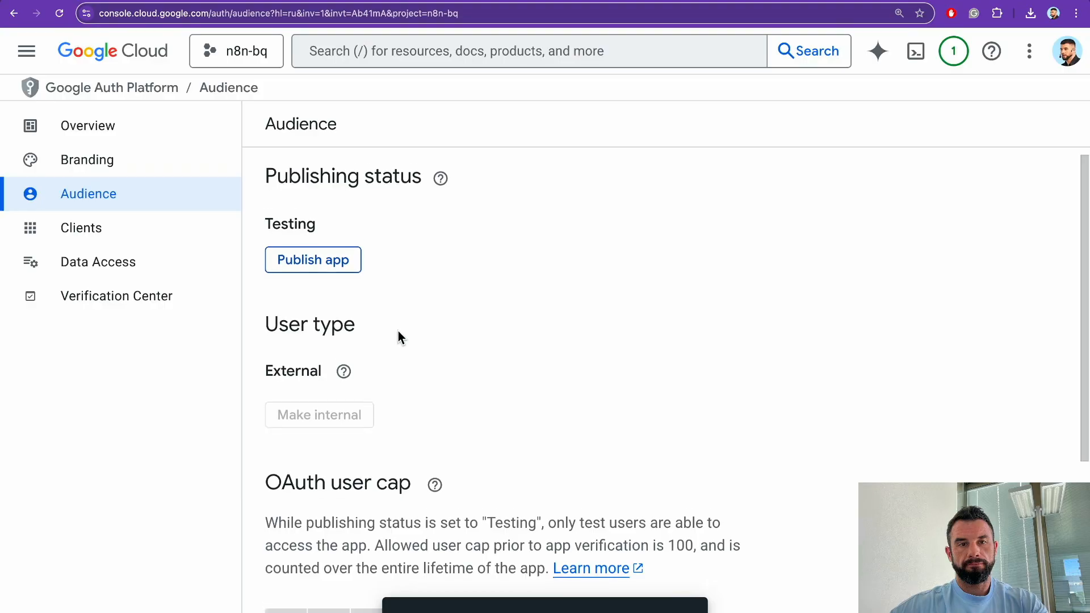
{"action": "scroll", "coordinate": [398, 333], "scroll_direction": "down", "scroll_amount": 5}
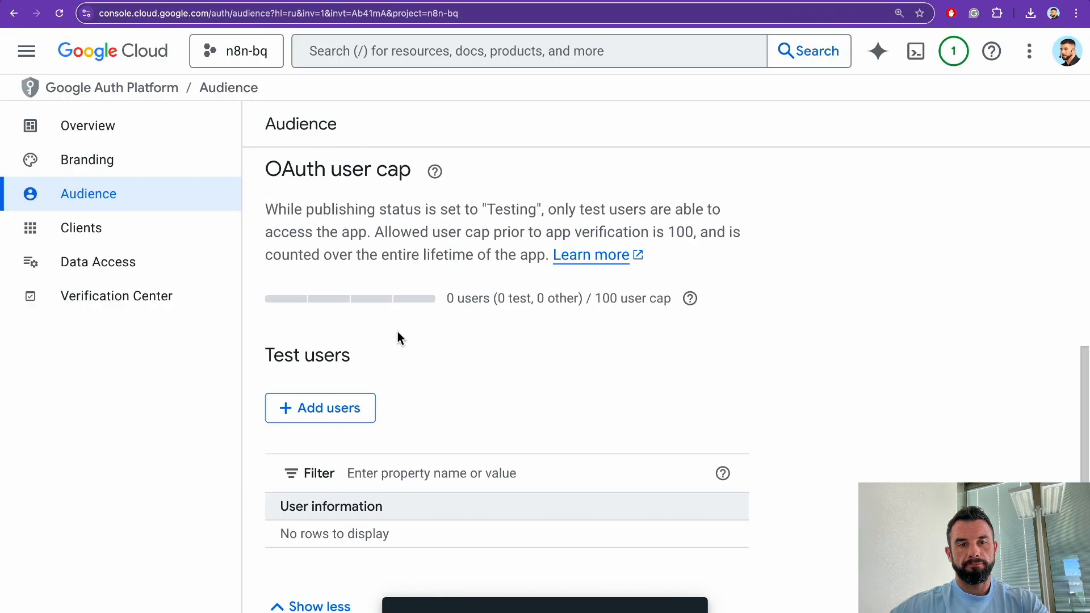
Step: Add a test user by entering their e-mail address in Audience
{"action": "left_click", "coordinate": [318, 408]}
{"action": "left_click", "coordinate": [463, 219]}
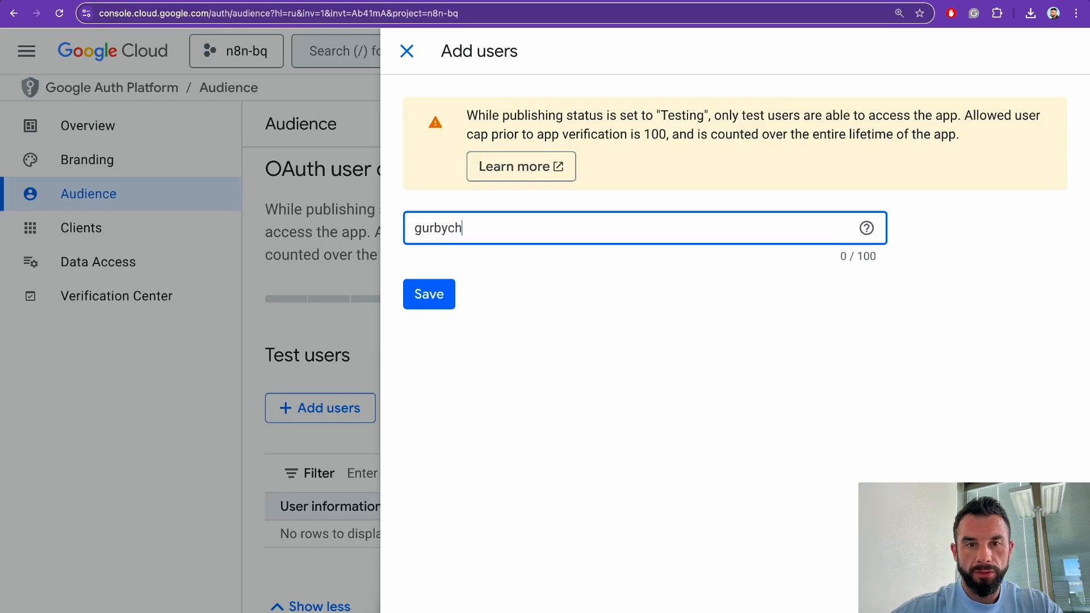
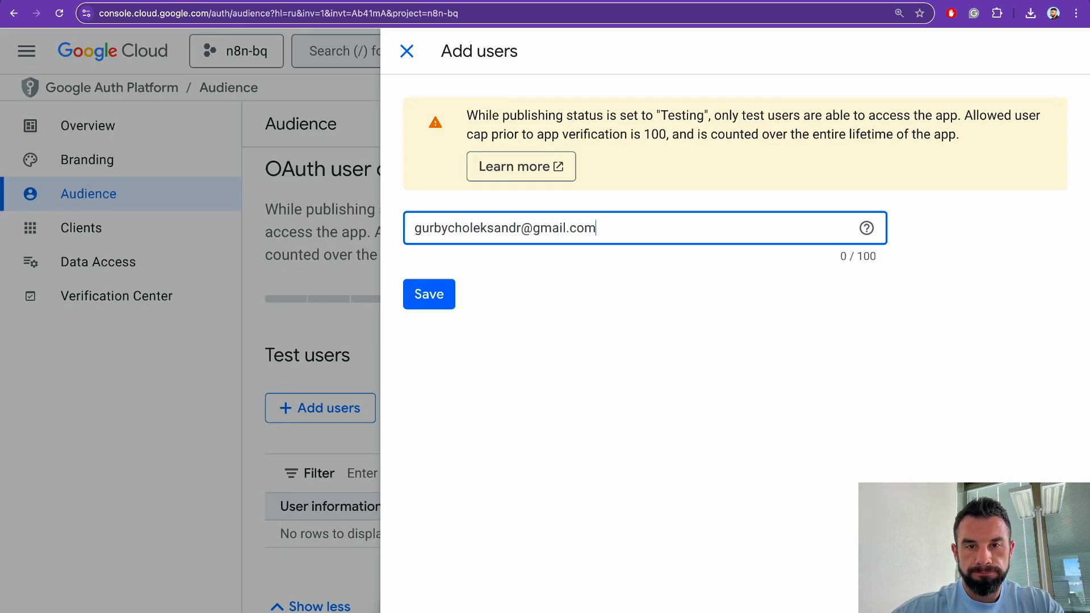
{"action": "left_click", "coordinate": [442, 296]}
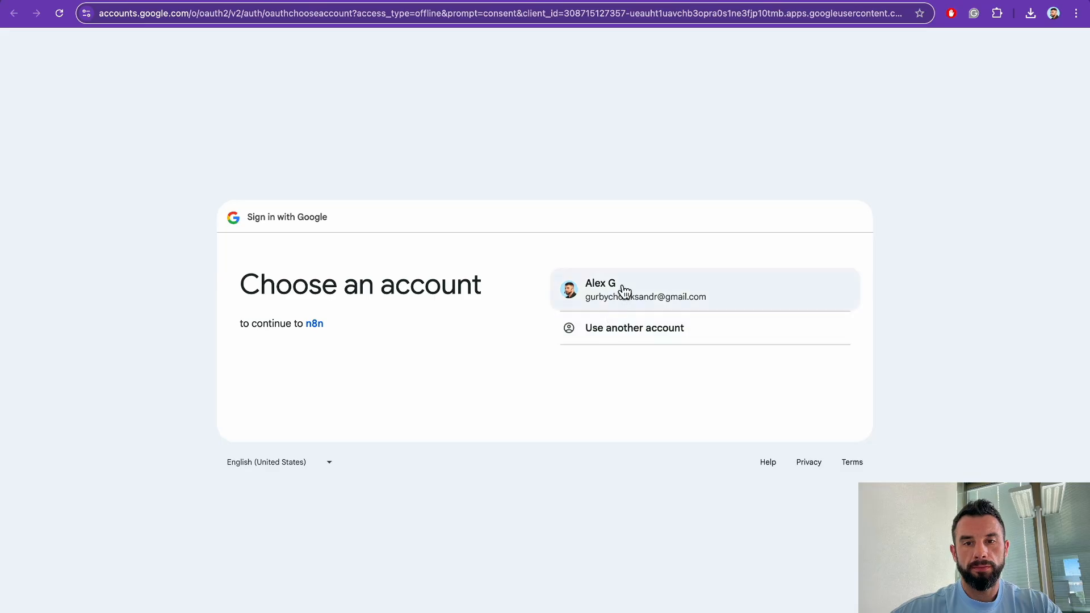
Step: Sign in with the Google account, pass the unverified-app warning, and grant all permissions
{"action": "left_click", "coordinate": [624, 292]}
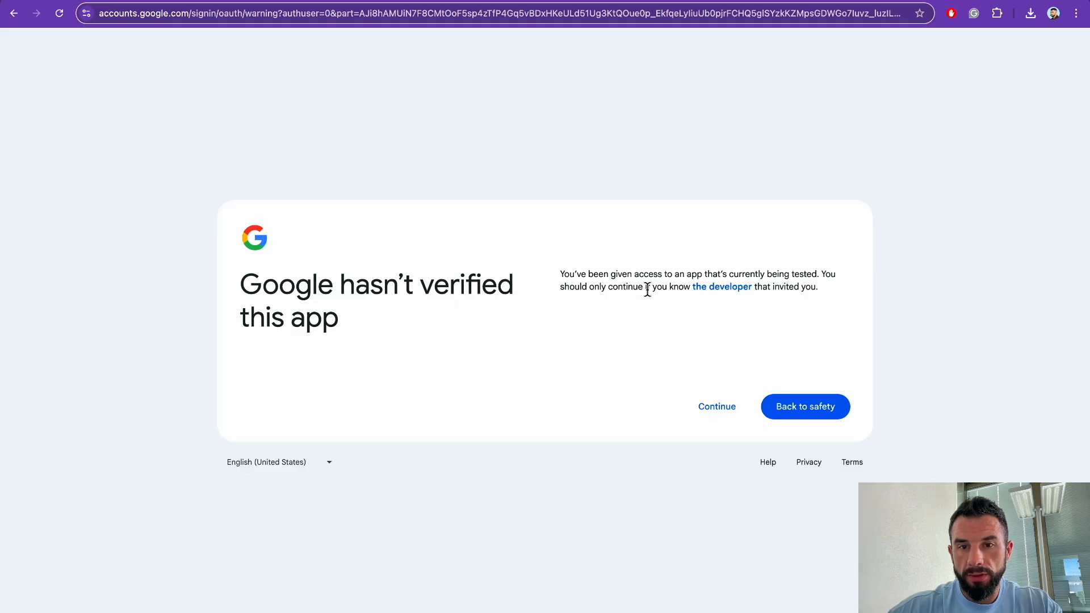
{"action": "left_click", "coordinate": [719, 407]}
{"action": "left_click", "coordinate": [568, 167]}
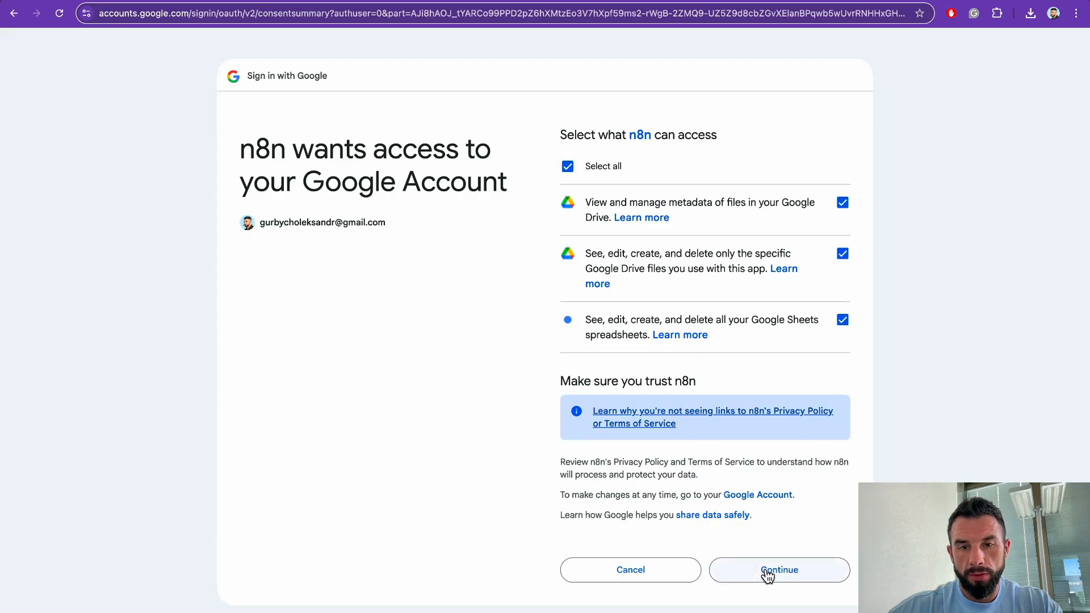
{"action": "left_click", "coordinate": [768, 570]}
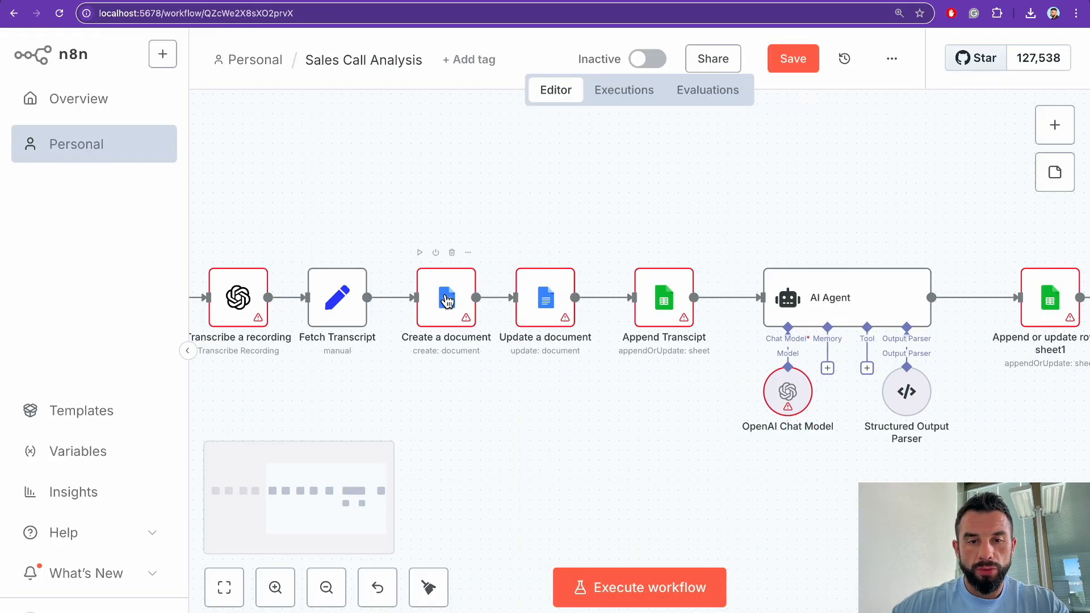
Step: Start a new Google Docs credential from the Create a document node
{"action": "double_click", "coordinate": [447, 299]}
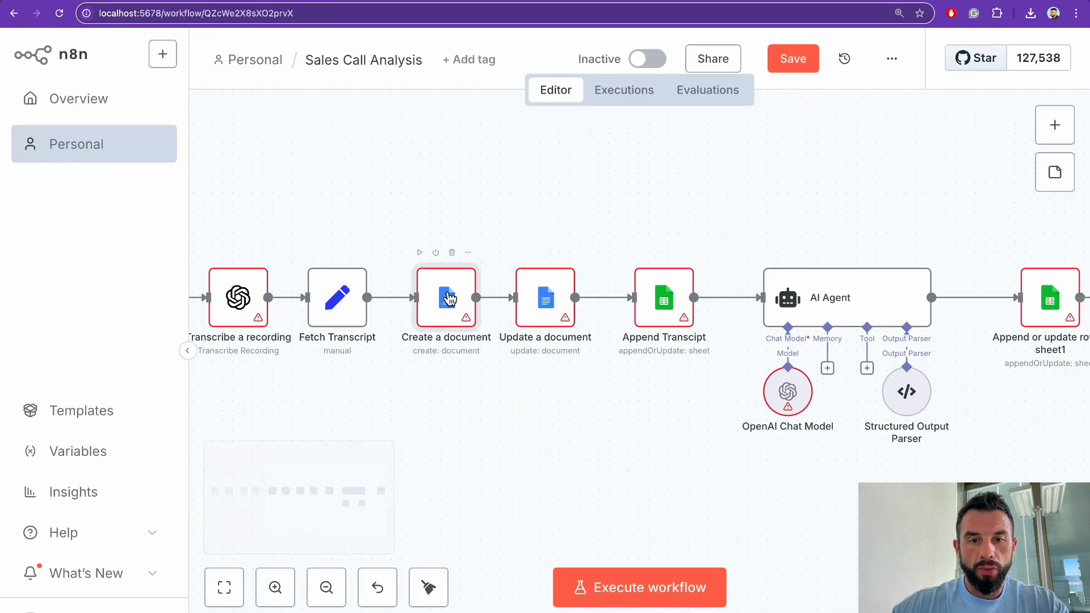
{"action": "left_click", "coordinate": [461, 191]}
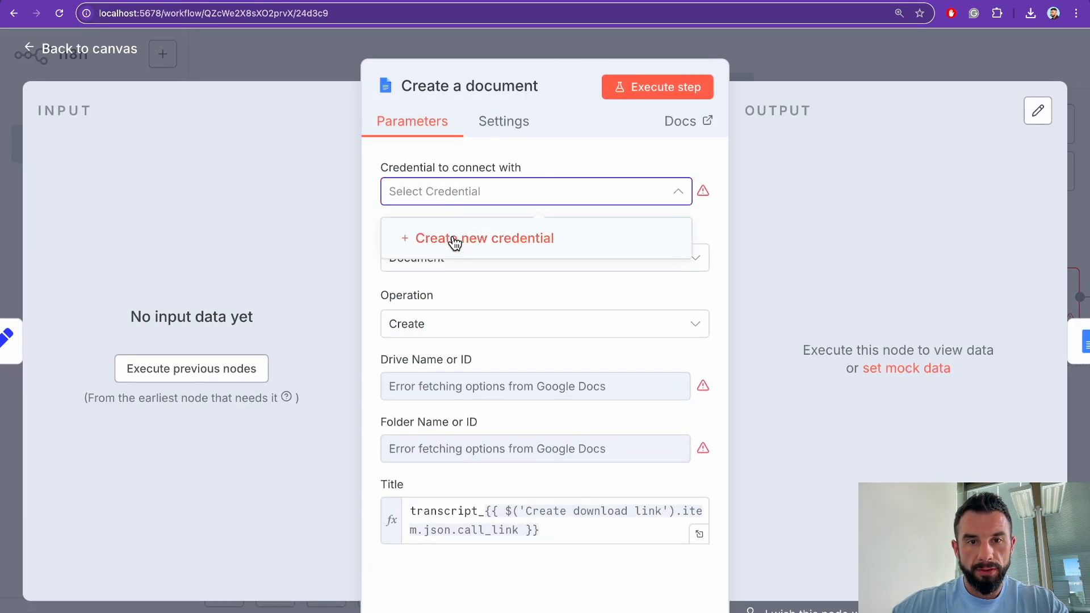
{"action": "left_click", "coordinate": [454, 240]}
{"action": "scroll", "coordinate": [443, 372], "scroll_direction": "down", "scroll_amount": 5}
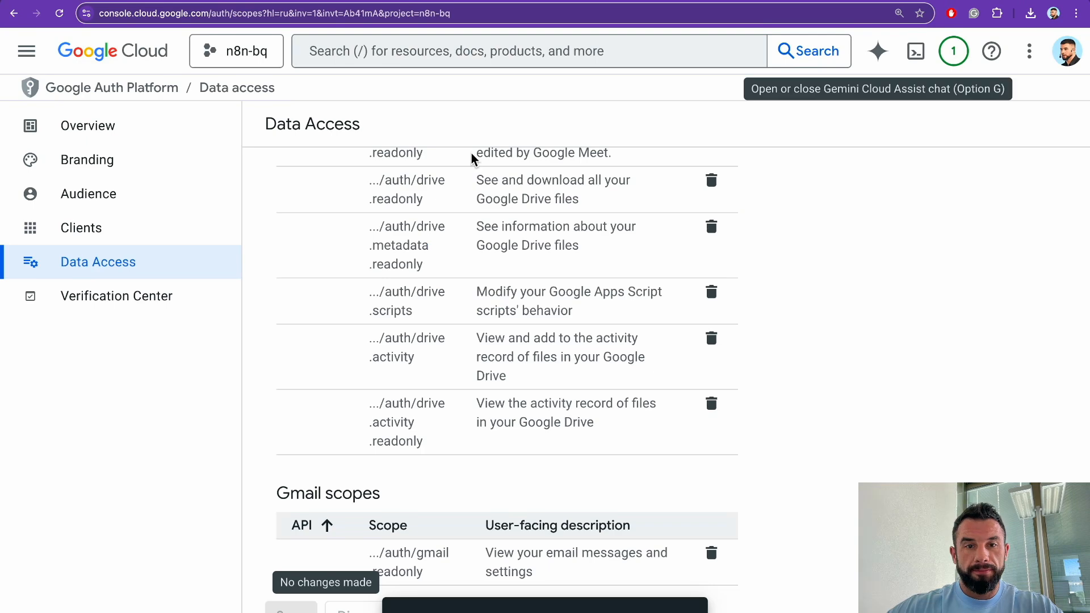
Step: Find the Google Docs API in the console and enable it for the project
{"action": "left_click", "coordinate": [522, 51]}
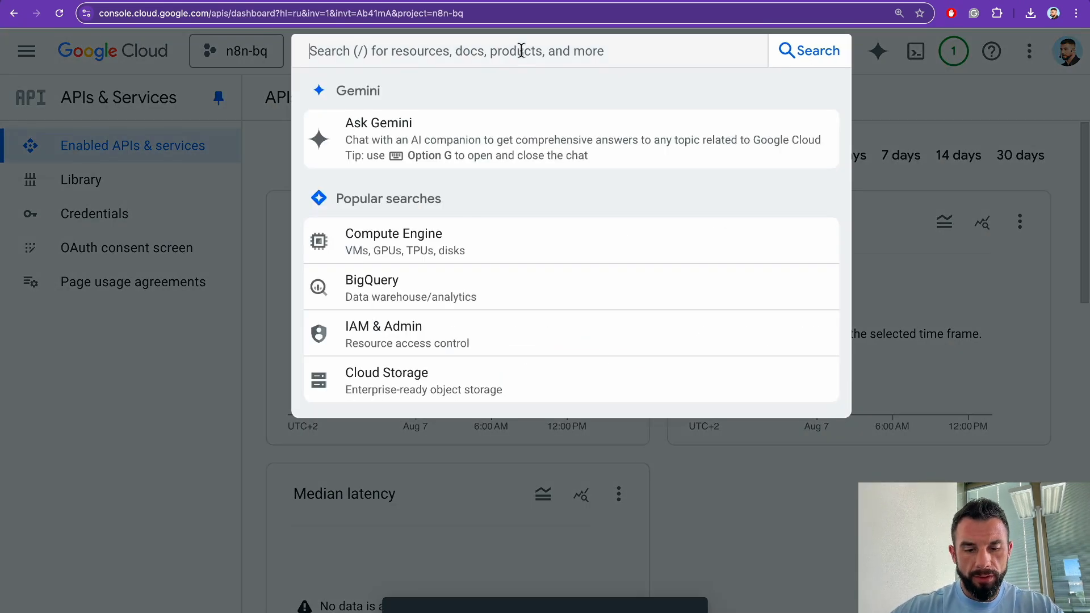
{"action": "type", "text": "google "}
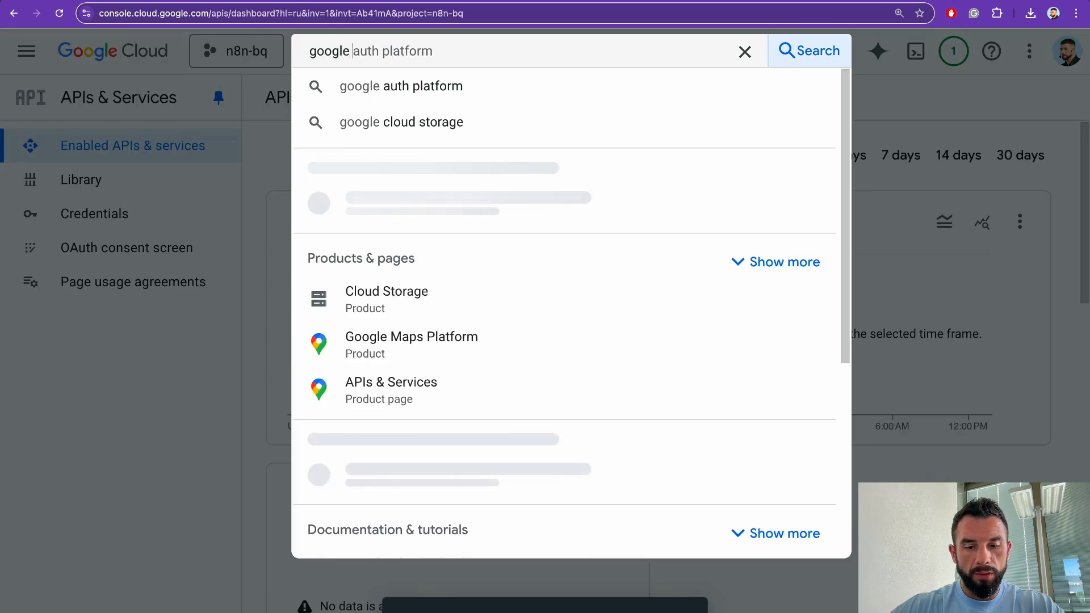
{"action": "type", "text": "docs"}
{"action": "key", "text": "Return"}
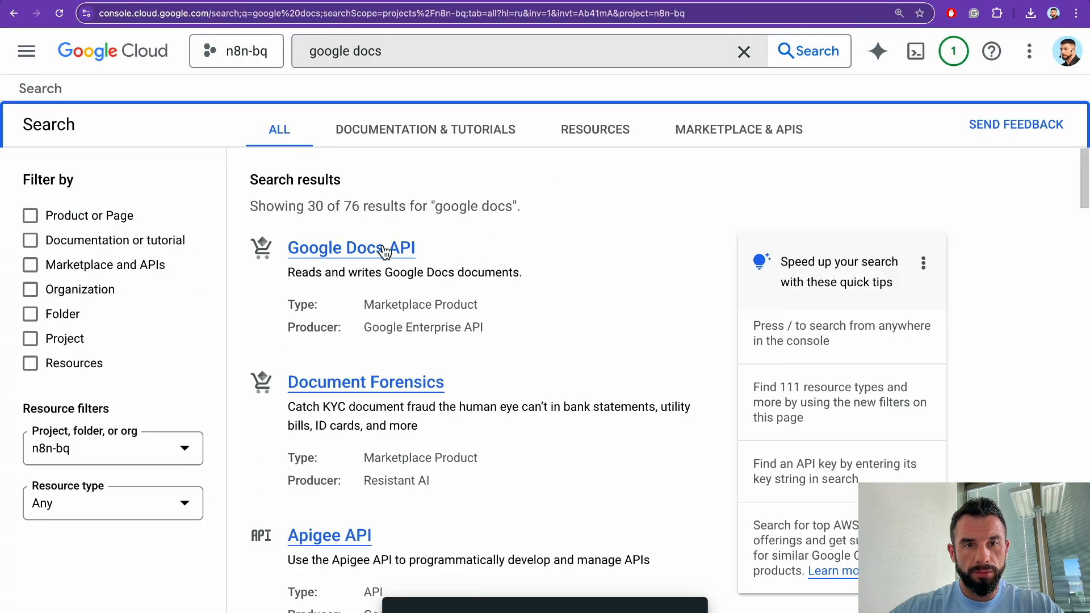
{"action": "left_click", "coordinate": [384, 249]}
{"action": "left_click", "coordinate": [205, 293]}
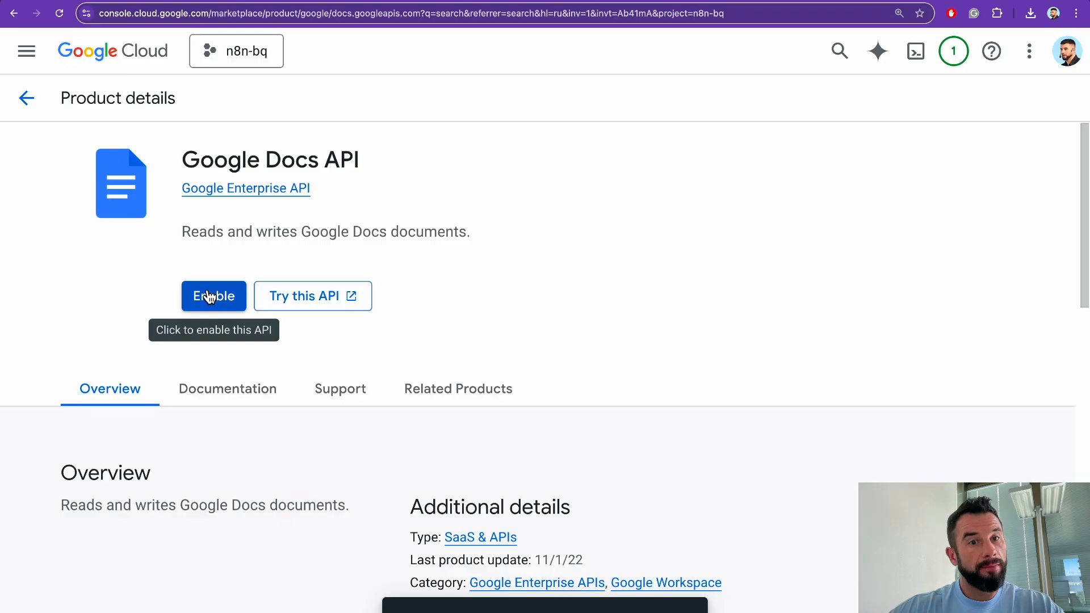
Step: Open the Google Drive API and Google Sheets API pages to confirm they are enabled
{"action": "type", "text": "/"}
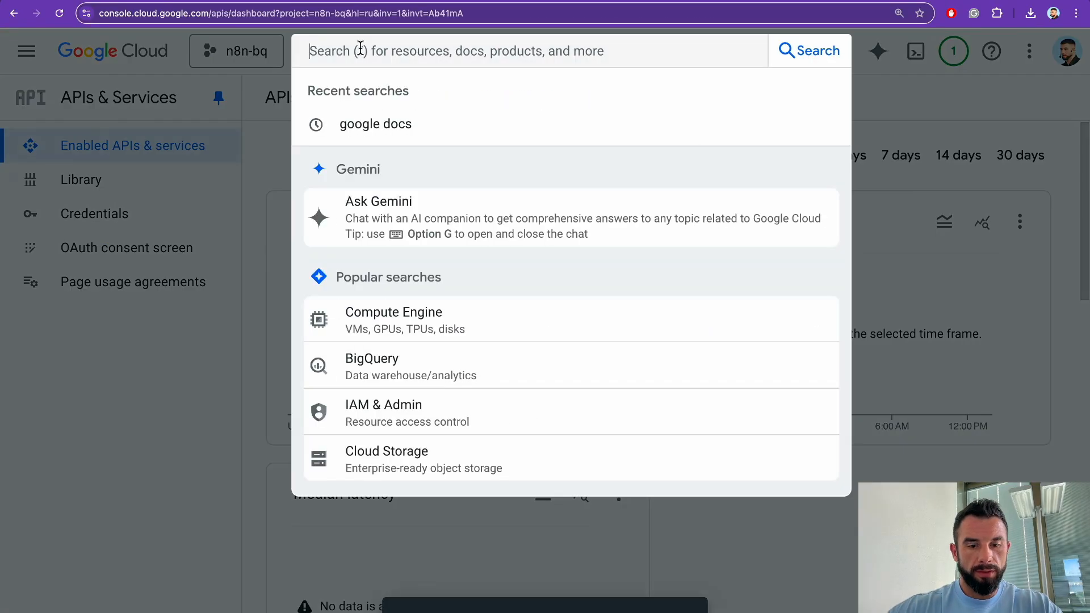
{"action": "type", "text": "google drive "}
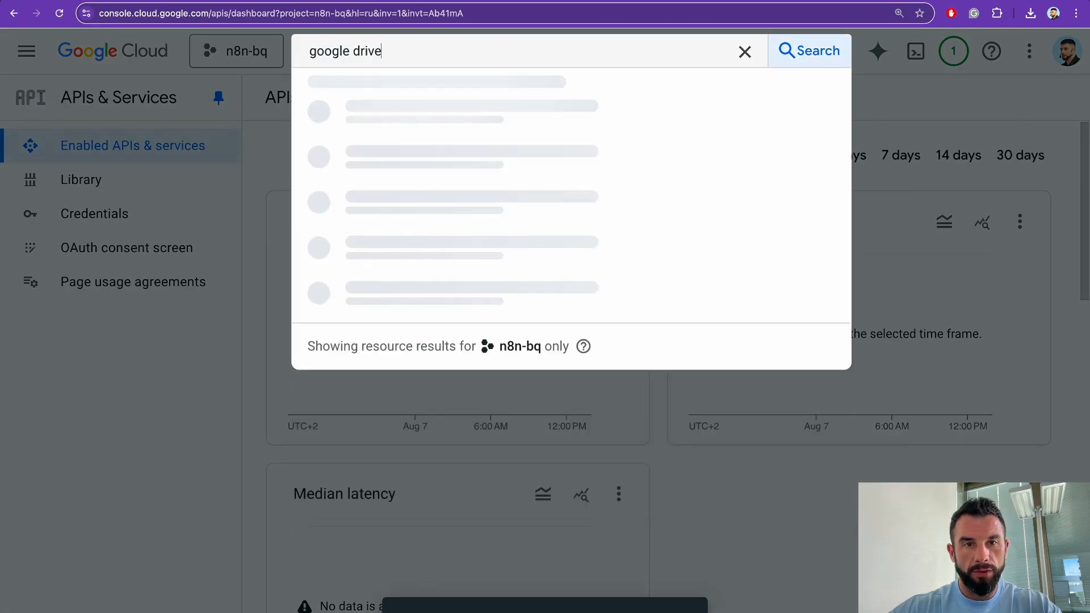
{"action": "type", "text": "api"}
{"action": "key", "text": "Return"}
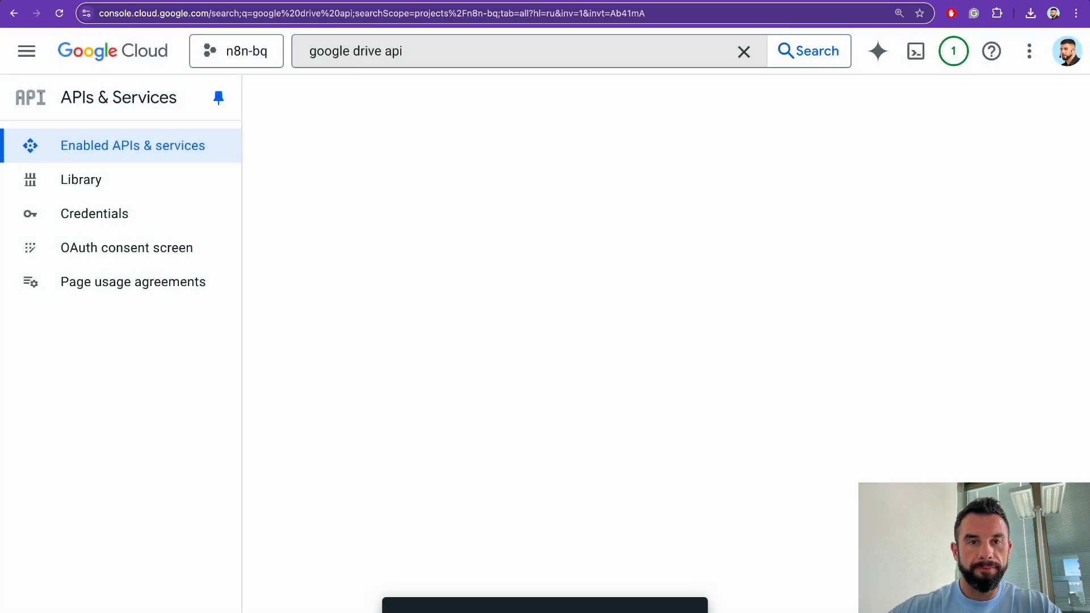
{"action": "left_click", "coordinate": [347, 250]}
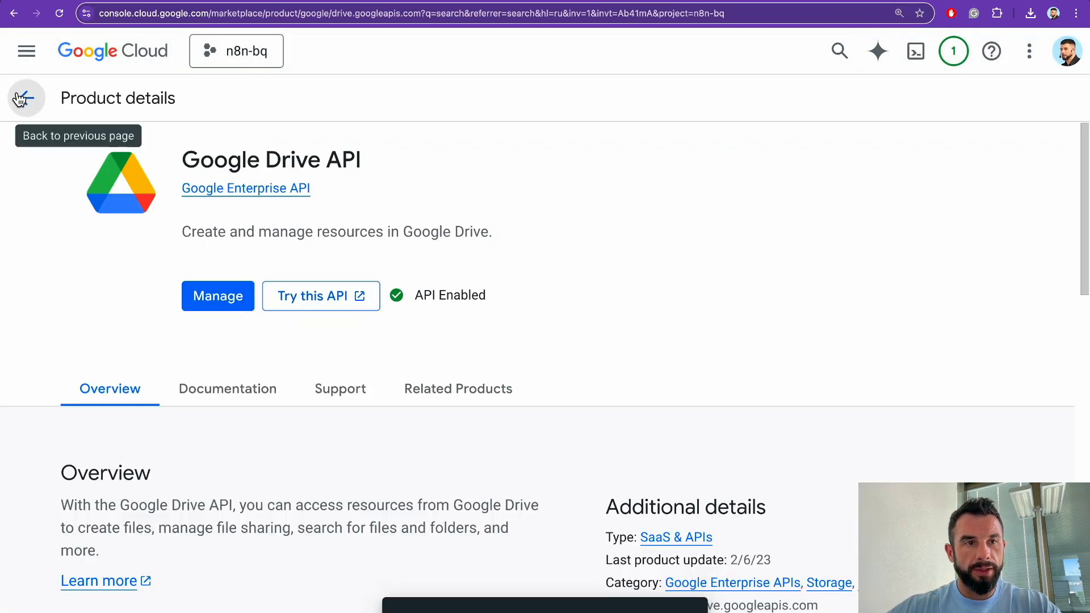
{"action": "left_click", "coordinate": [24, 97]}
{"action": "left_click", "coordinate": [417, 51]}
{"action": "type", "text": "goo"}
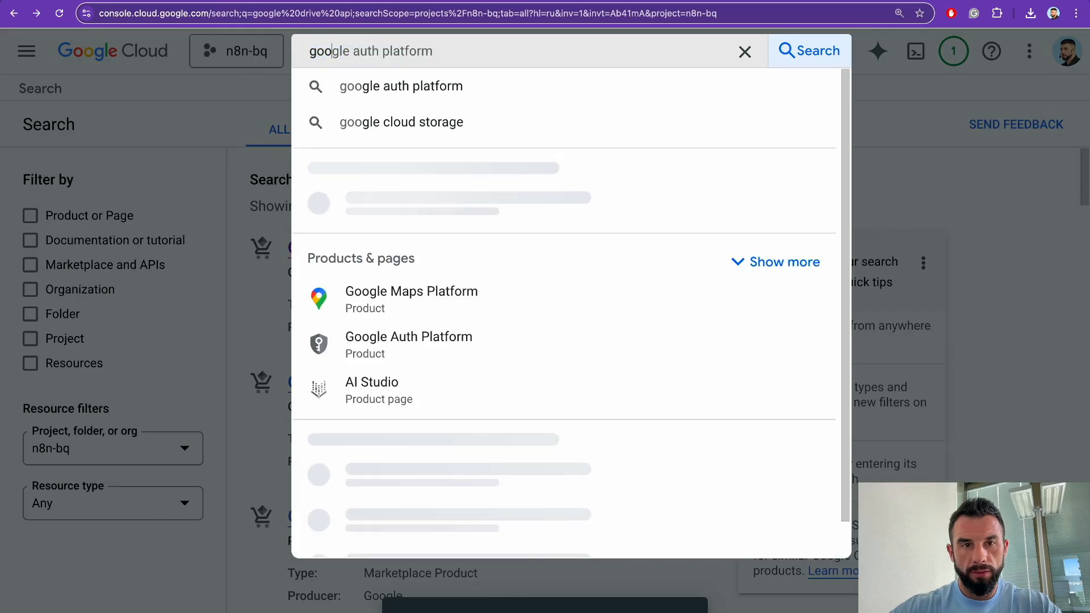
{"action": "type", "text": "gle sheets api"}
{"action": "key", "text": "Return"}
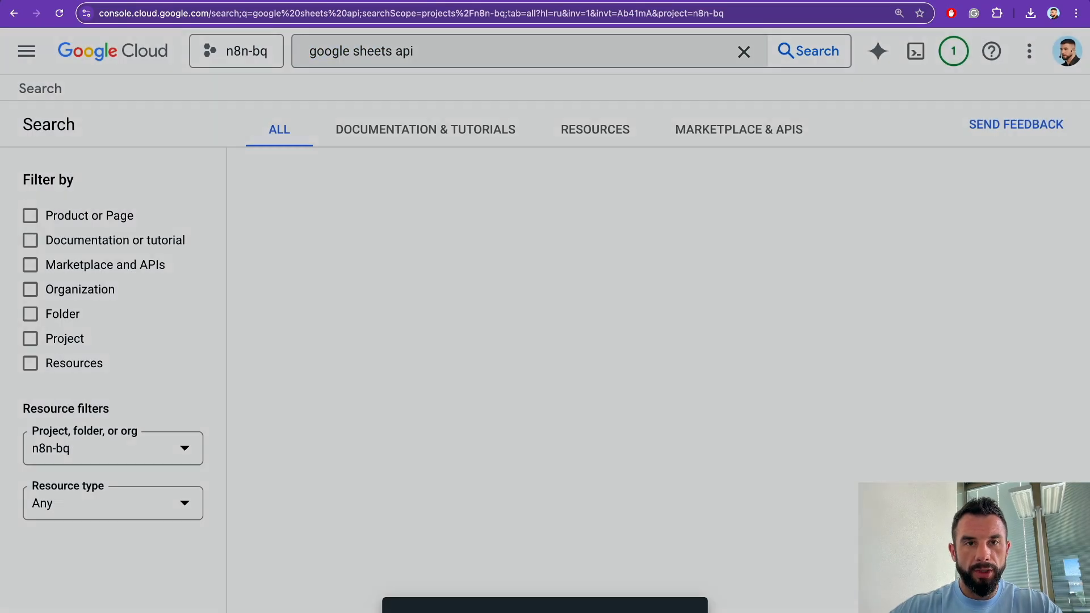
{"action": "left_click", "coordinate": [398, 258]}
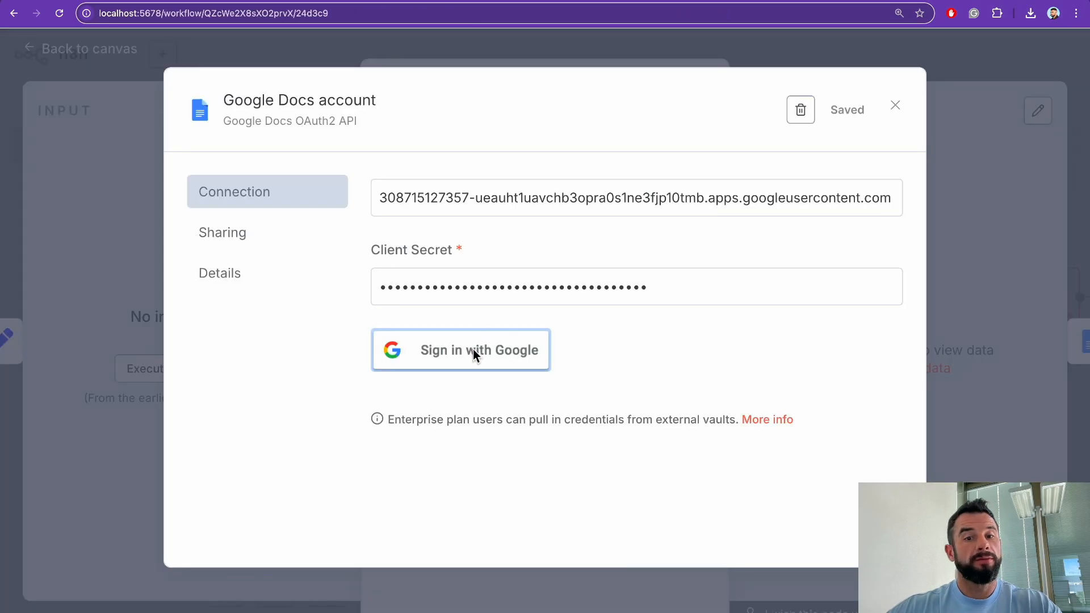
Step: Sign in with Google and grant n8n all requested Drive and Docs access, ending in a client-authentication error
{"action": "left_click", "coordinate": [472, 349]}
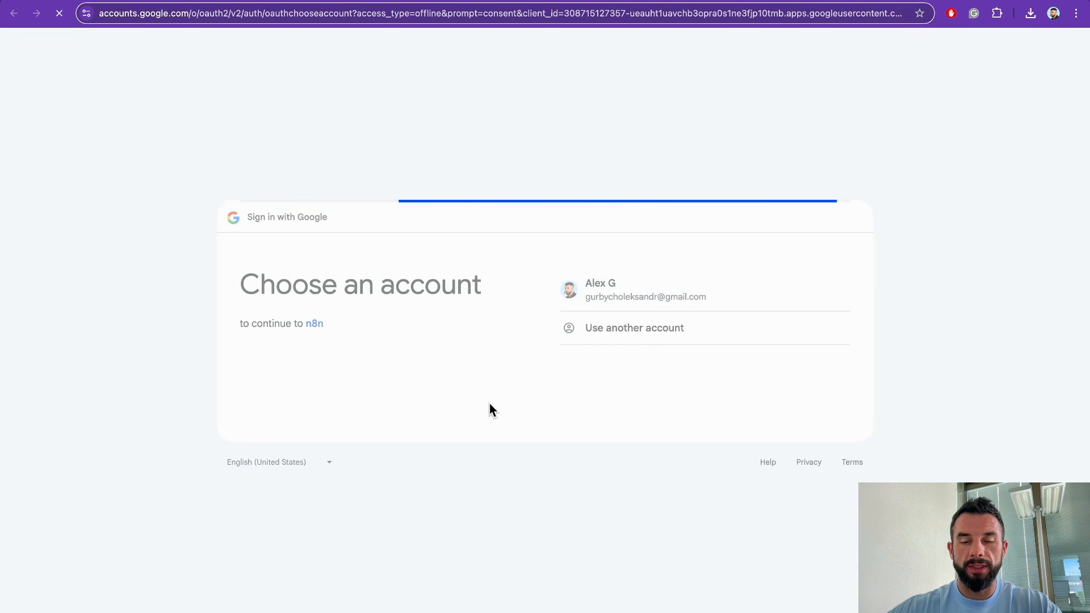
{"action": "left_click", "coordinate": [715, 410]}
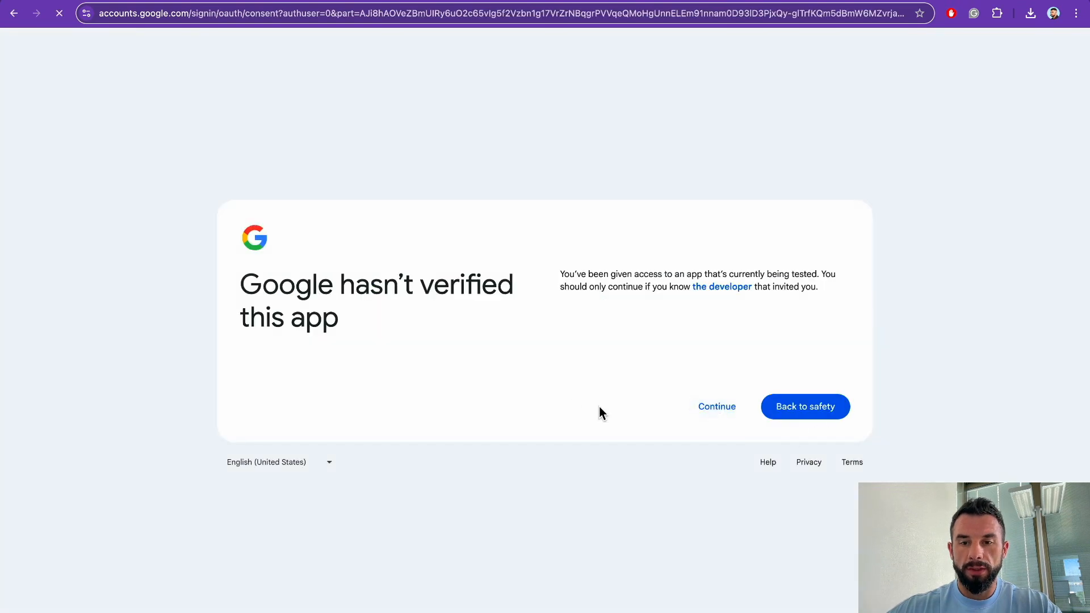
{"action": "left_click", "coordinate": [568, 167]}
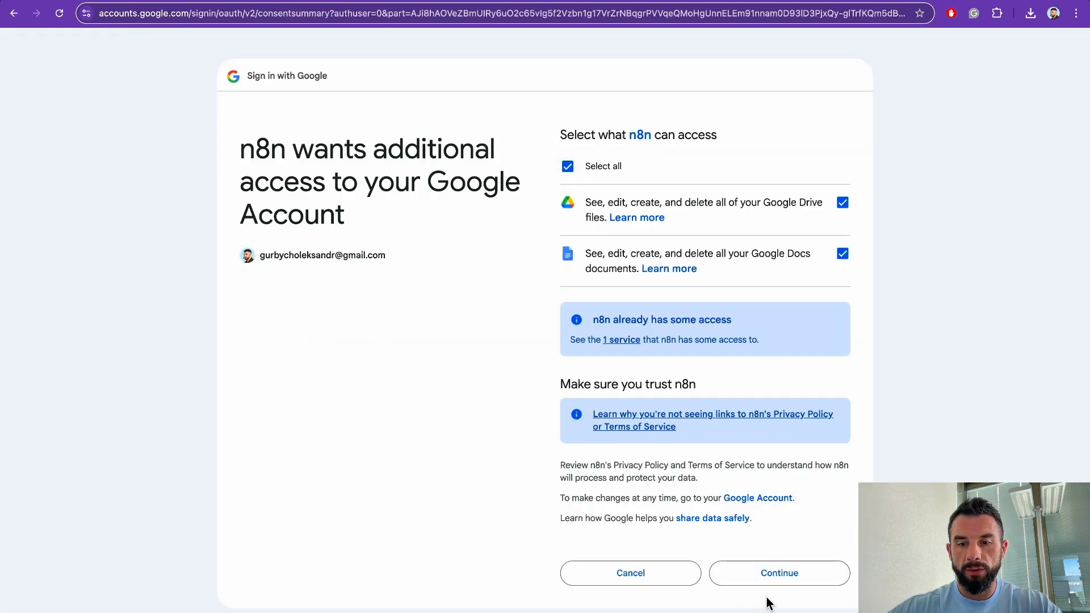
{"action": "left_click", "coordinate": [770, 574]}
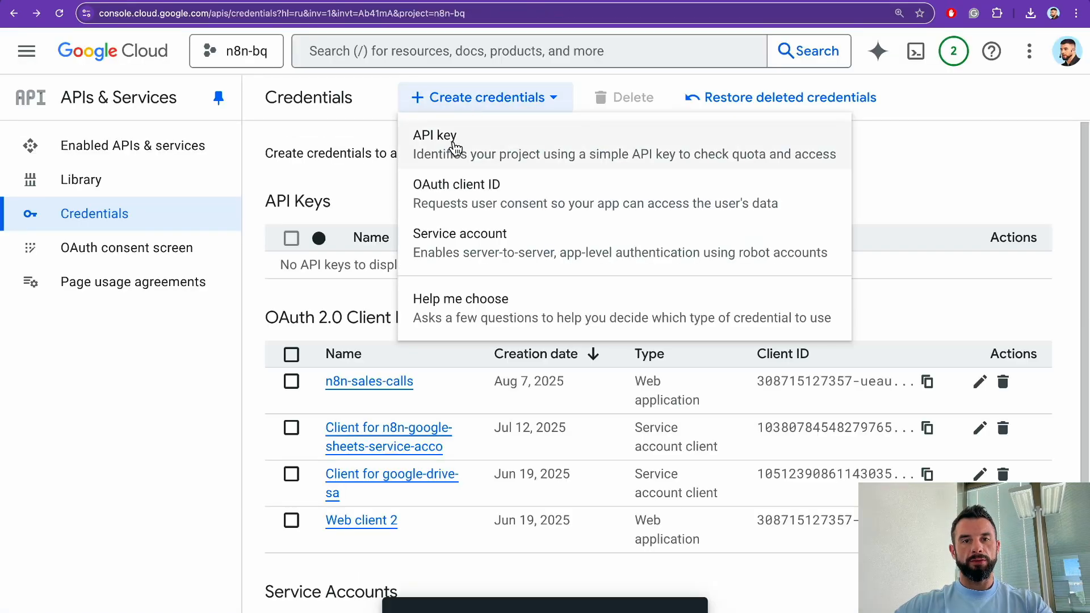
Step: Start a new web application OAuth client named 'n8' and add a redirect URI entry
{"action": "left_click", "coordinate": [469, 205]}
{"action": "left_click", "coordinate": [408, 276]}
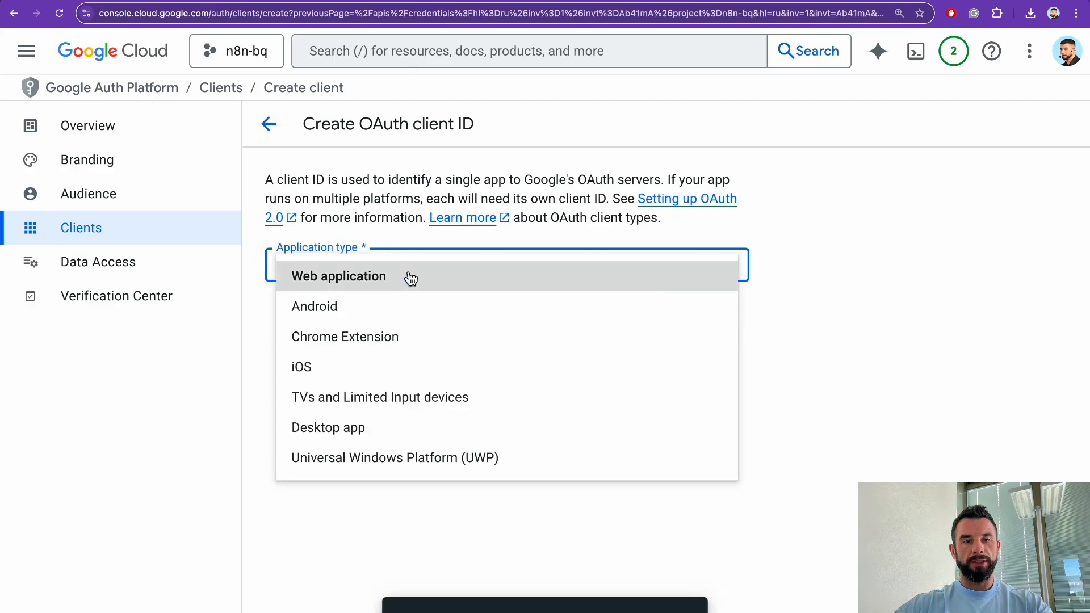
{"action": "left_click", "coordinate": [374, 278]}
{"action": "left_click", "coordinate": [366, 318]}
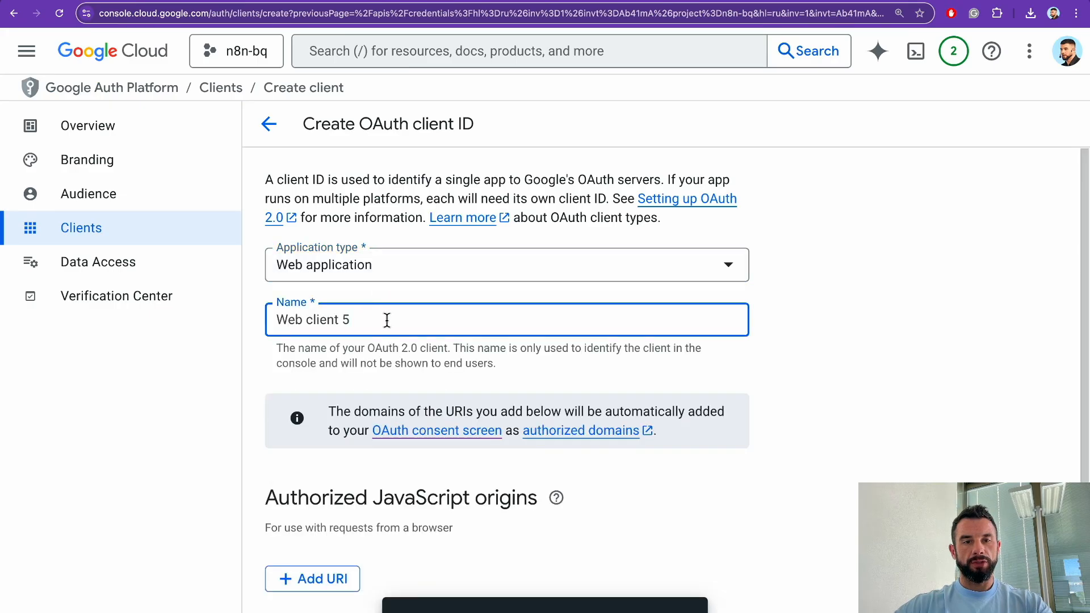
{"action": "key", "text": "ctrl+a"}
{"action": "type", "text": "n8"}
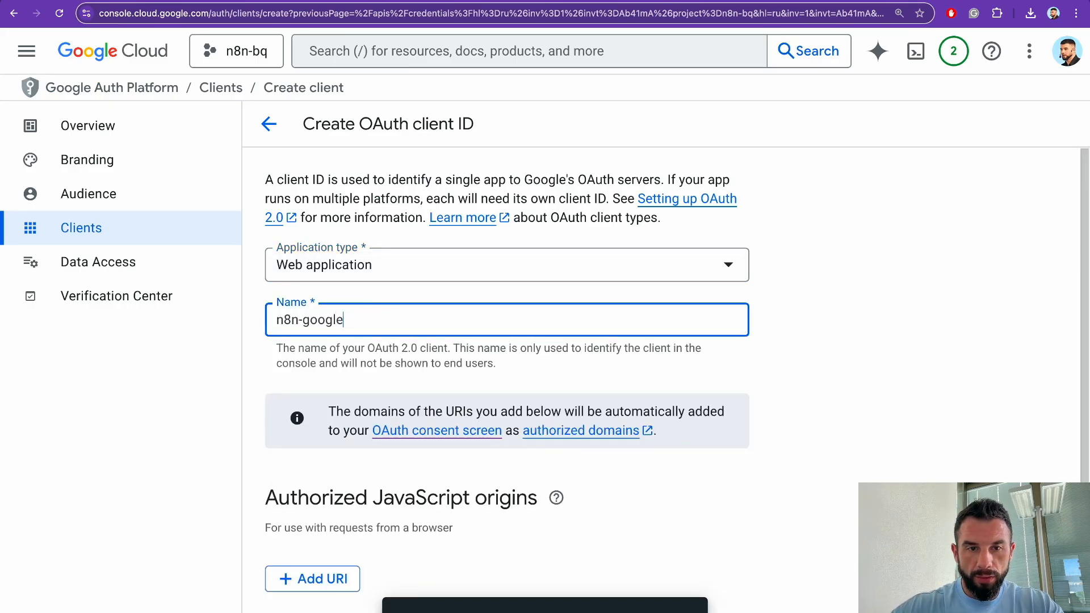
{"action": "scroll", "coordinate": [306, 515], "scroll_direction": "down", "scroll_amount": 4}
{"action": "left_click", "coordinate": [306, 515]}
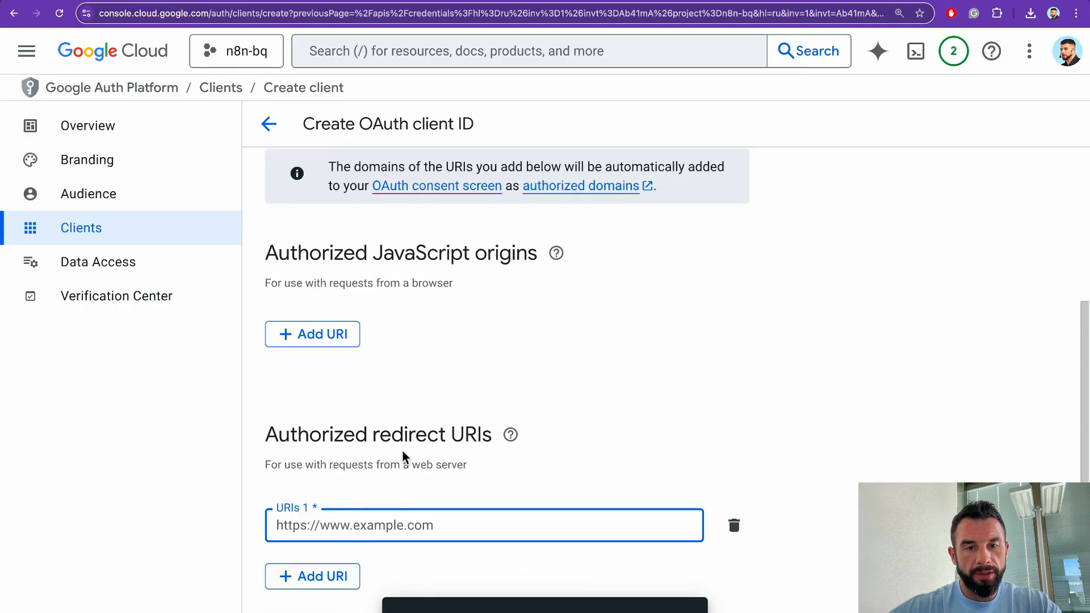
{"action": "scroll", "coordinate": [404, 456], "scroll_direction": "down", "scroll_amount": 1}
Step: Use n8n's OAuth redirect URL as the client's redirect URI and create the client
{"action": "left_click", "coordinate": [940, 1]}
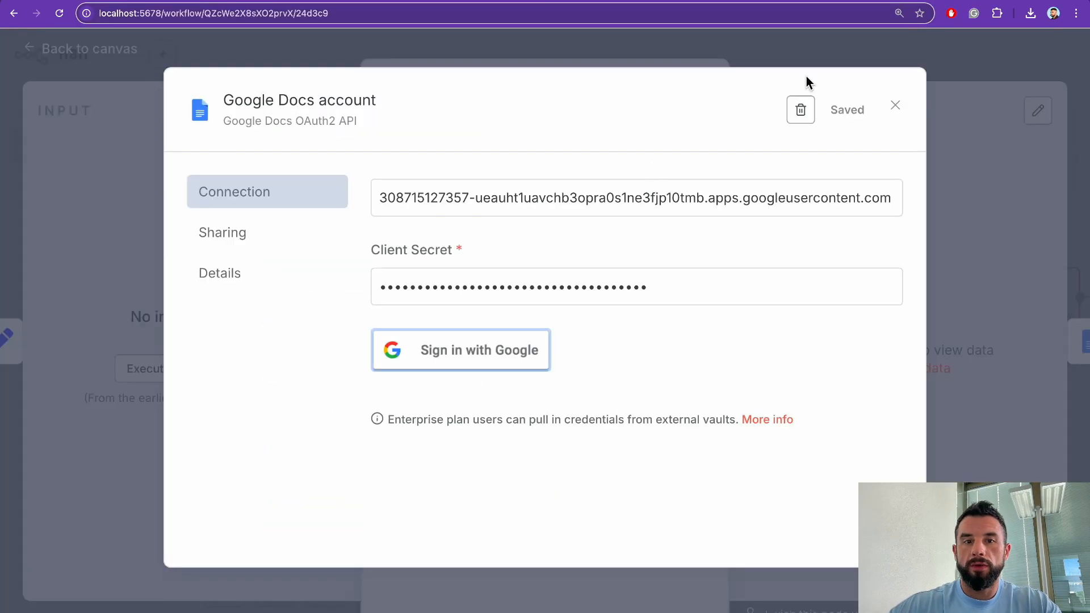
{"action": "scroll", "coordinate": [506, 276], "scroll_direction": "up", "scroll_amount": 3}
{"action": "left_click", "coordinate": [633, 275]}
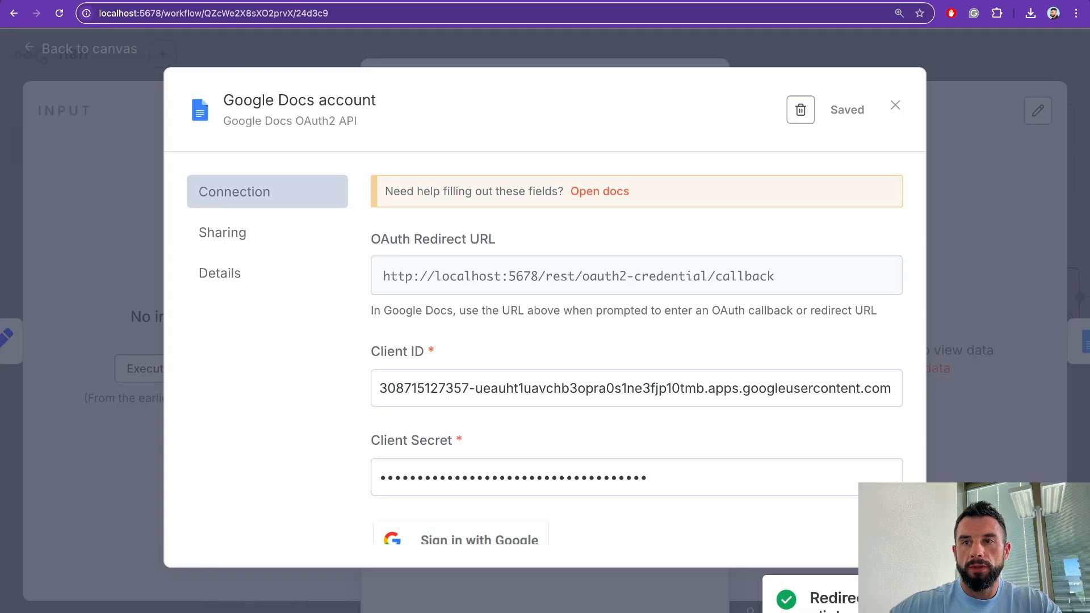
{"action": "left_click", "coordinate": [886, 1]}
{"action": "type", "text": "http://localhost:5678/rest/oauth2-credential/callback"}
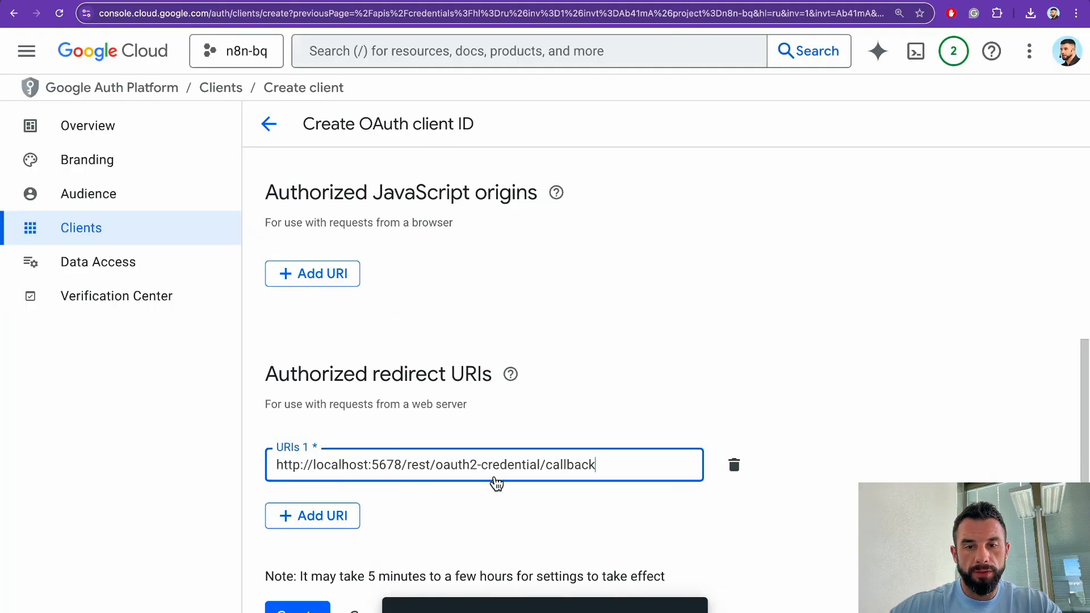
{"action": "left_click", "coordinate": [284, 609]}
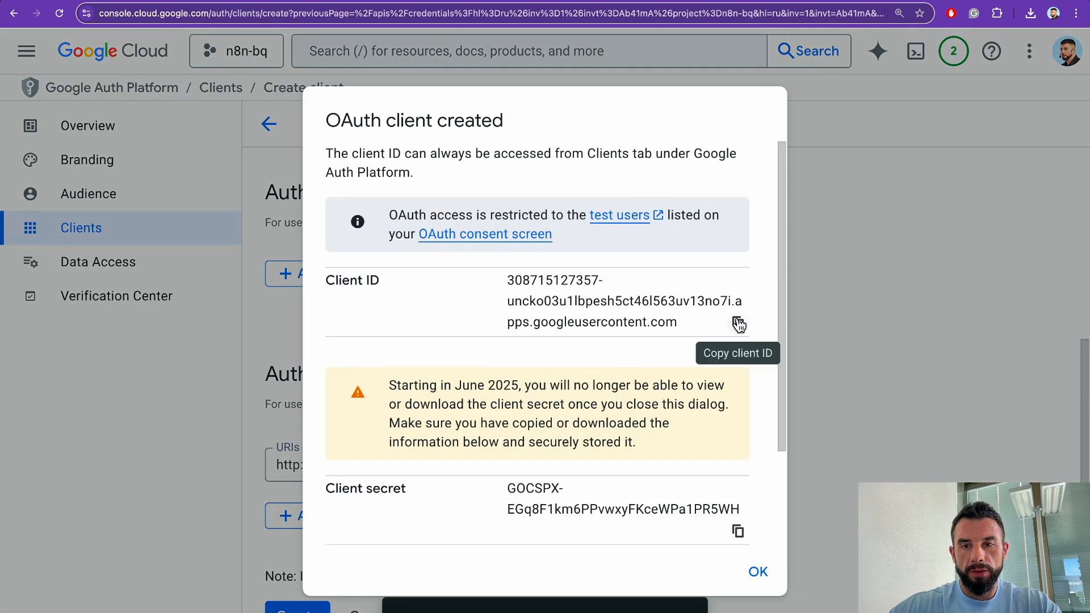
Step: Copy the new client ID and client secret into n8n's Google Docs credential fields
{"action": "left_click", "coordinate": [738, 324]}
{"action": "left_click", "coordinate": [943, 2]}
{"action": "key", "text": "super+v"}
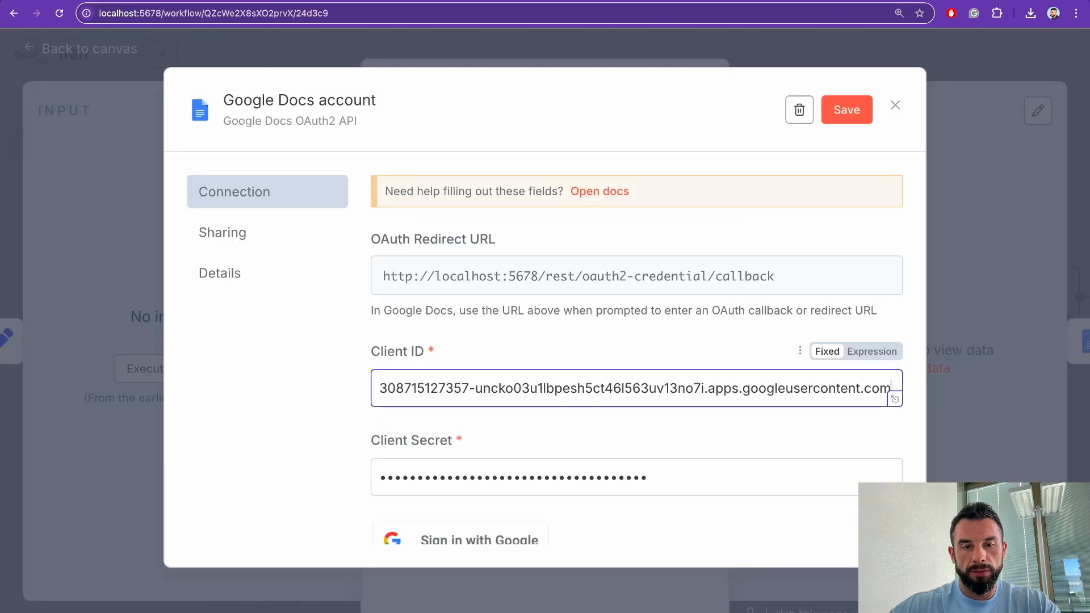
{"action": "left_click_drag", "start_coordinate": [648, 482], "coordinate": [168, 490]}
{"action": "left_click", "coordinate": [886, 2]}
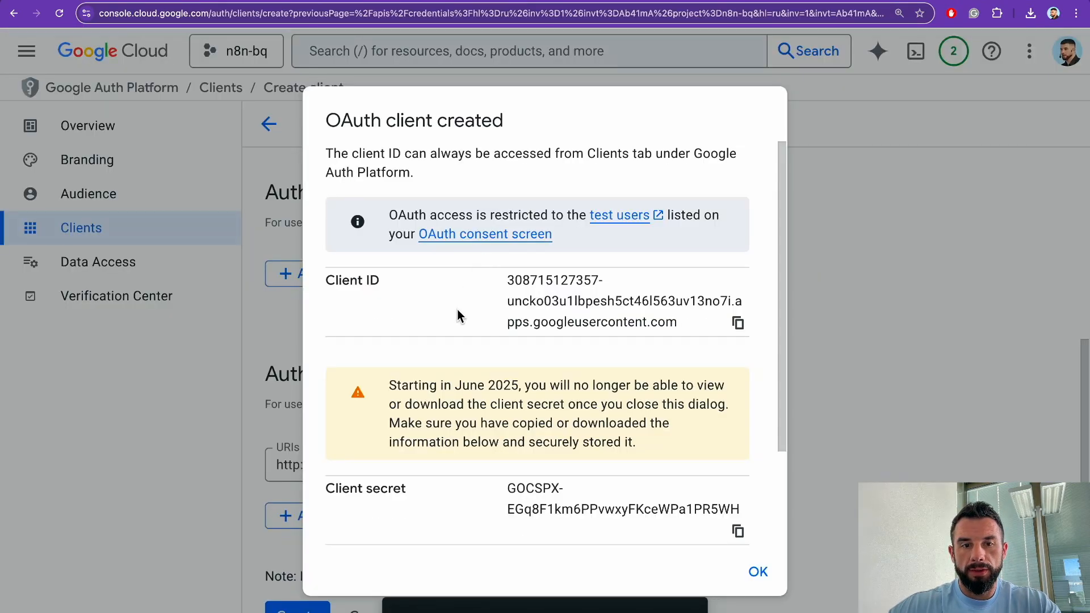
{"action": "scroll", "coordinate": [458, 310], "scroll_direction": "down", "scroll_amount": 3}
{"action": "left_click", "coordinate": [738, 408]}
{"action": "left_click", "coordinate": [943, 2]}
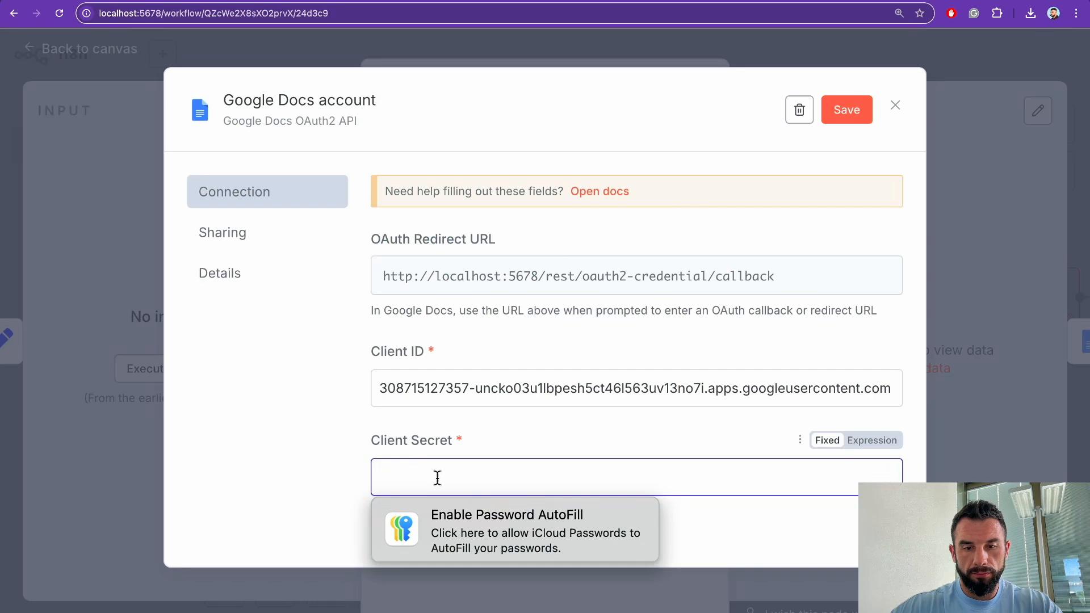
{"action": "key", "text": "super+v"}
Step: Save the Google Docs credential and begin Google sign-in
{"action": "scroll", "coordinate": [581, 458], "scroll_direction": "down", "scroll_amount": 3}
{"action": "left_click", "coordinate": [848, 108]}
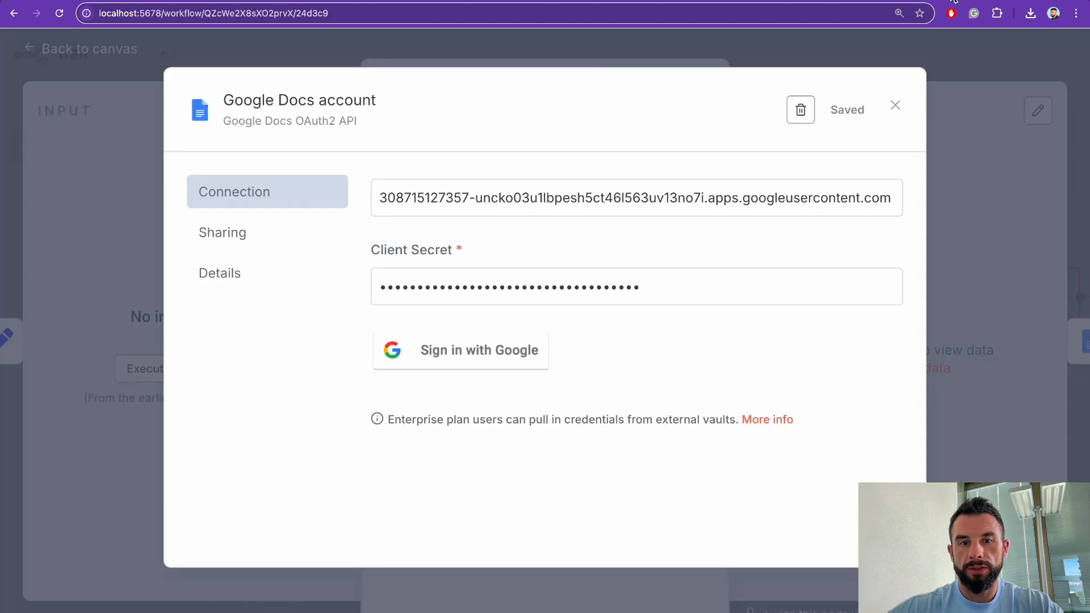
{"action": "left_click", "coordinate": [471, 359]}
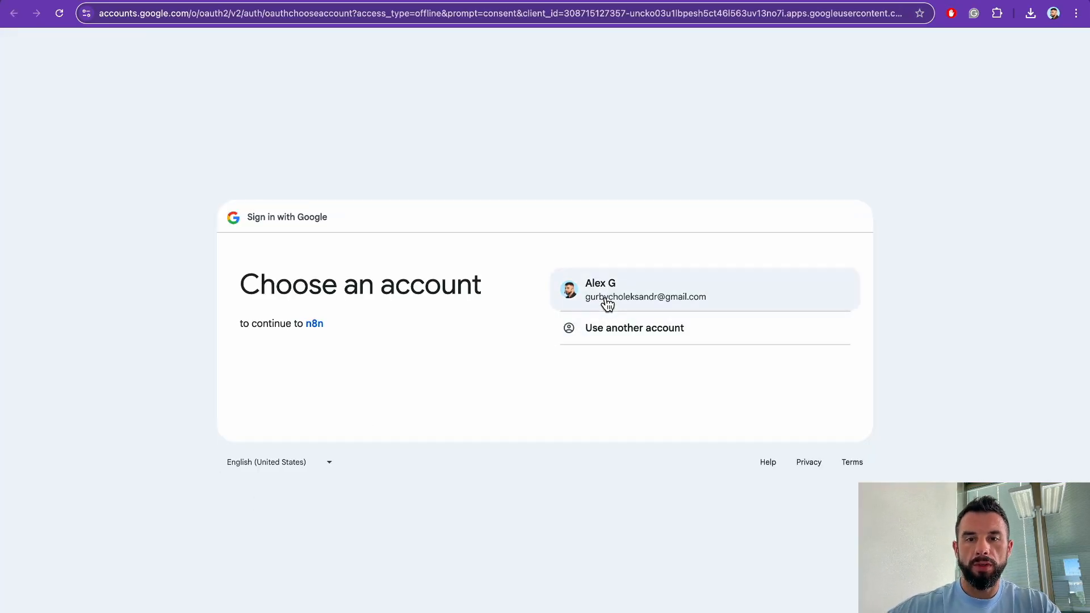
Step: Choose the Google account, bypass the unverified-app warning, and grant n8n all Drive and Docs permissions
{"action": "left_click", "coordinate": [605, 299]}
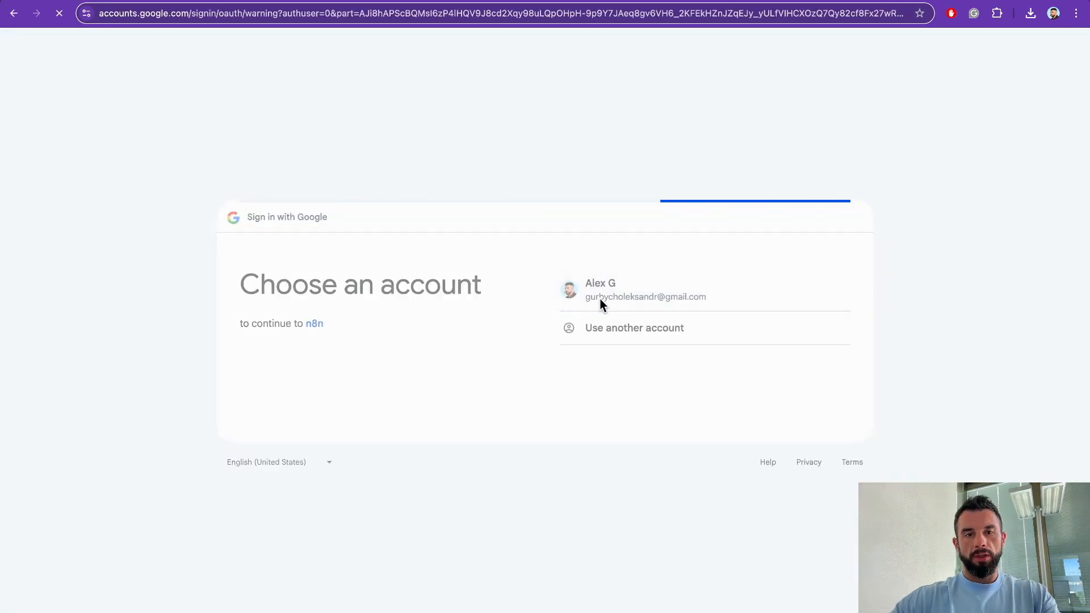
{"action": "left_click", "coordinate": [717, 406]}
{"action": "left_click", "coordinate": [567, 166]}
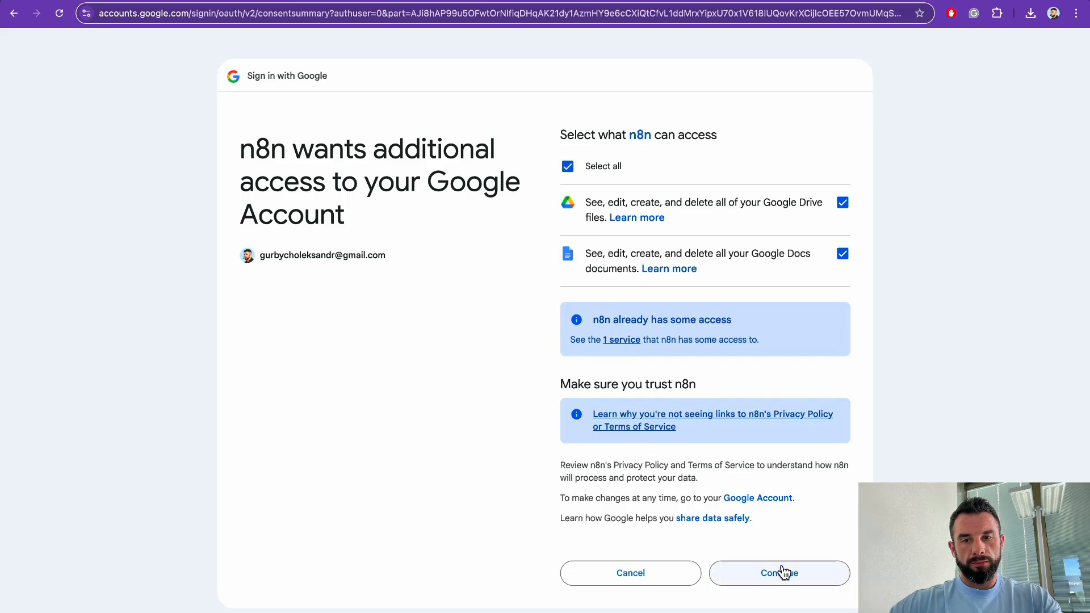
{"action": "left_click", "coordinate": [781, 572]}
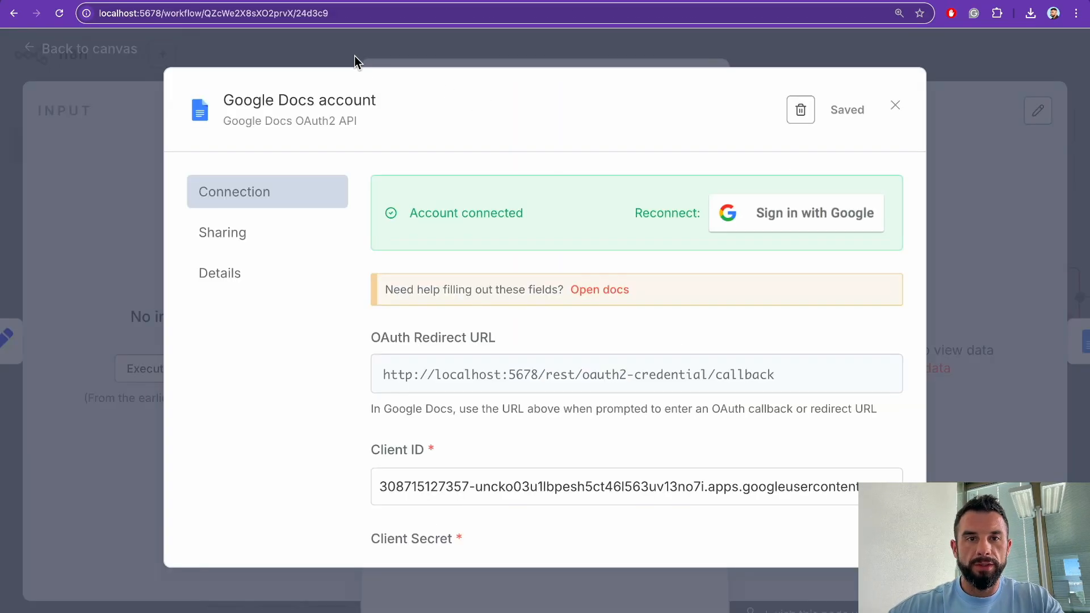
Step: Assign the Google Sheets account credential to Append Transcipt and Append or update row in sheet1
{"action": "left_click", "coordinate": [342, 61]}
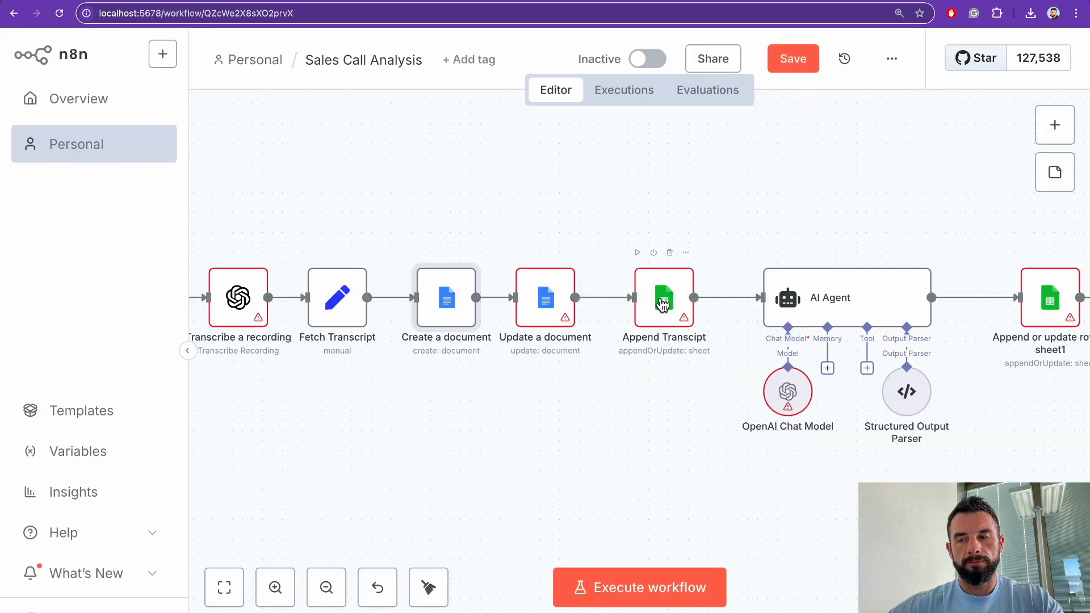
{"action": "double_click", "coordinate": [661, 297]}
{"action": "left_click", "coordinate": [515, 200]}
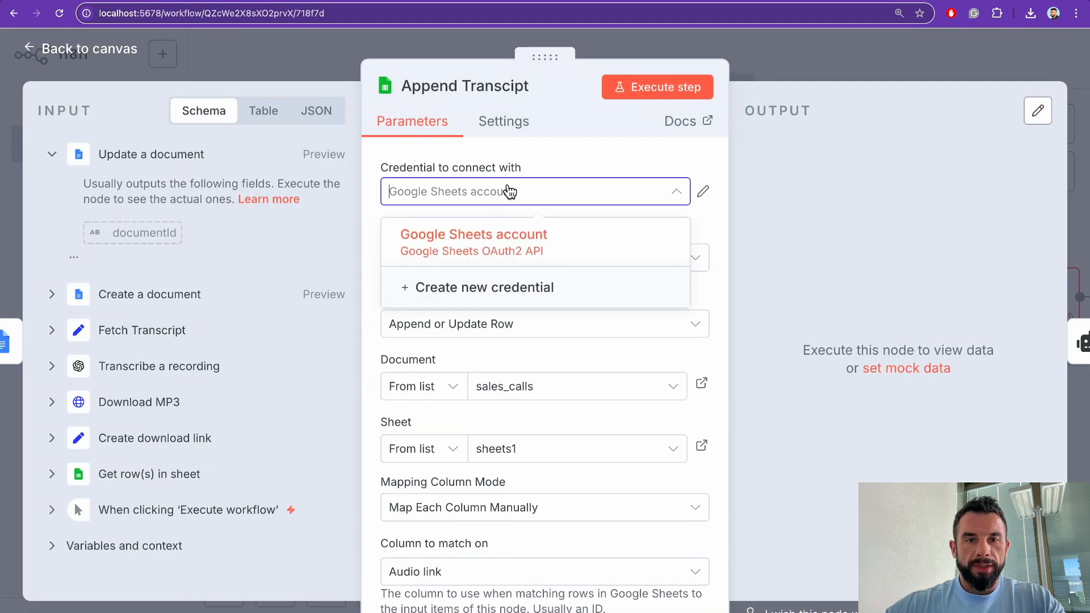
{"action": "left_click", "coordinate": [472, 233]}
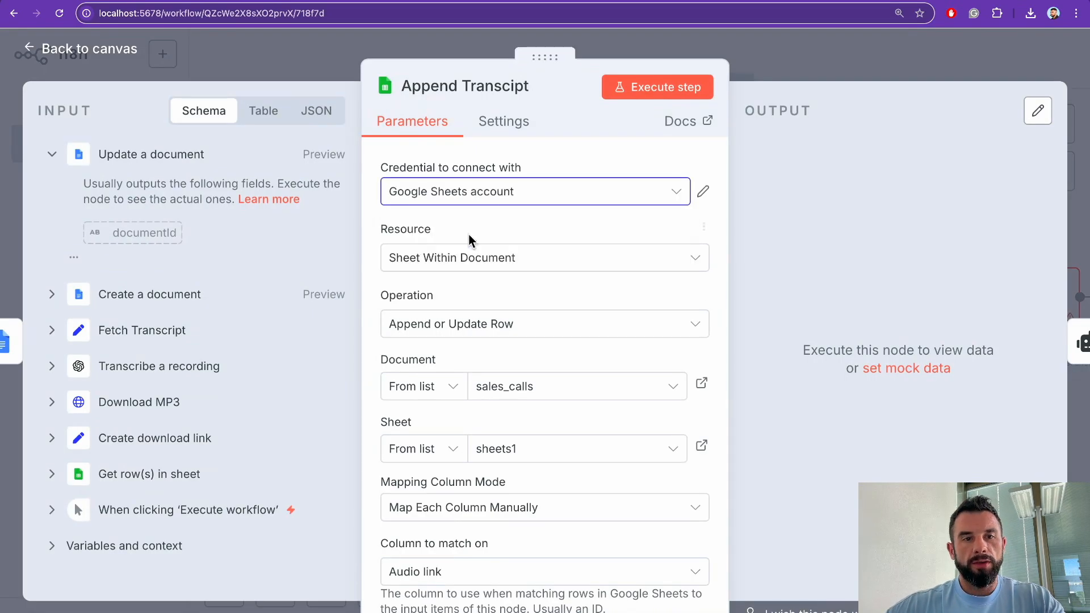
{"action": "left_click", "coordinate": [285, 65]}
{"action": "scroll", "coordinate": [770, 332], "scroll_direction": "right", "scroll_amount": 5}
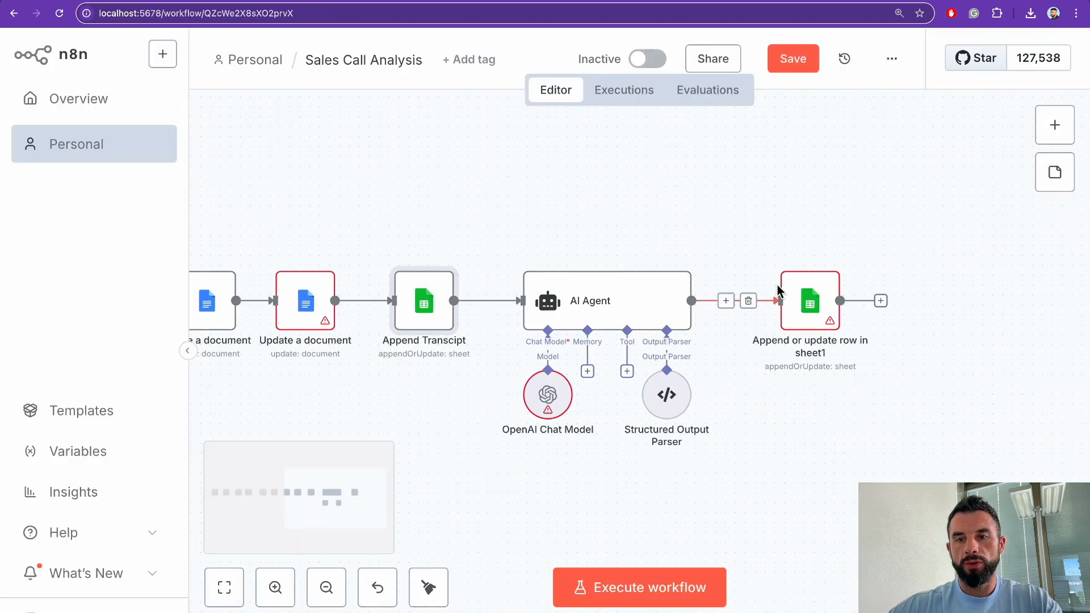
{"action": "double_click", "coordinate": [807, 287]}
{"action": "left_click", "coordinate": [519, 187]}
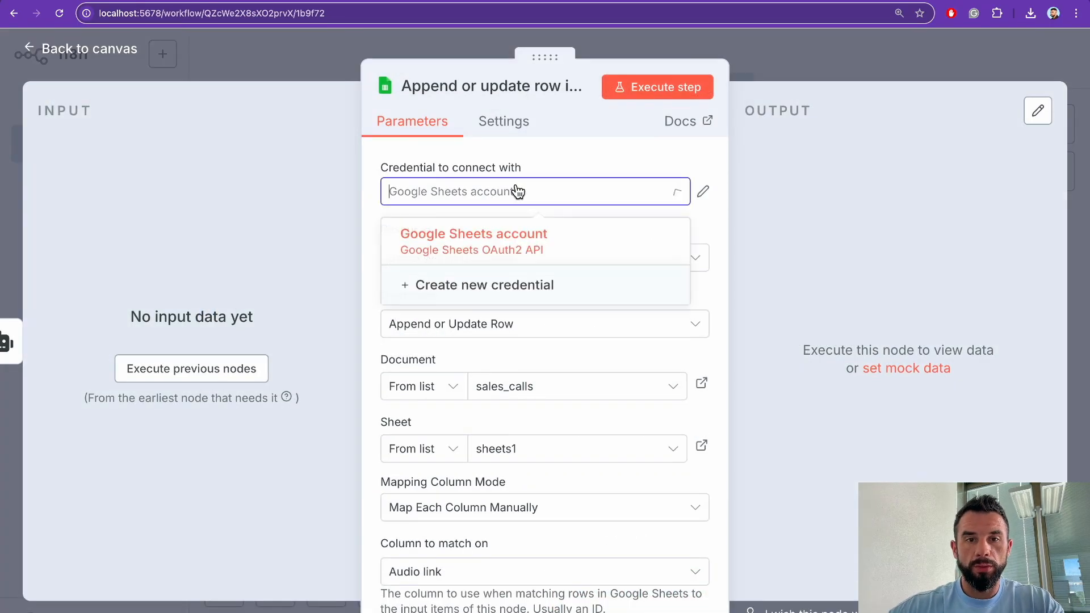
{"action": "left_click", "coordinate": [467, 238]}
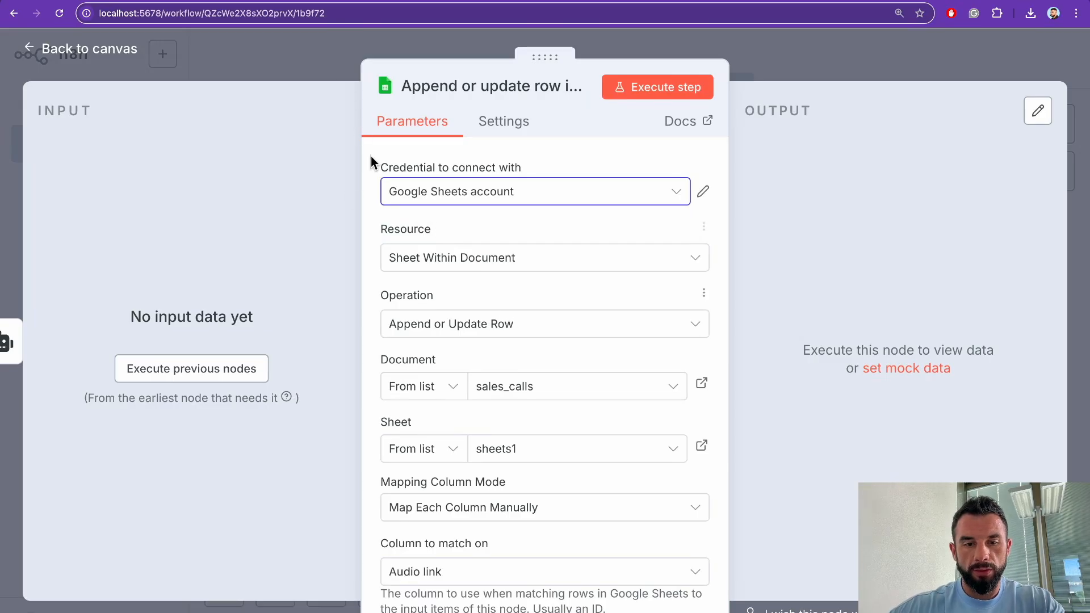
{"action": "left_click", "coordinate": [321, 68]}
Step: Keep the OpenAi account credential on OpenAI Chat Model and Transcribe a recording, with Audio resource
{"action": "scroll", "coordinate": [497, 258], "scroll_direction": "left", "scroll_amount": 3}
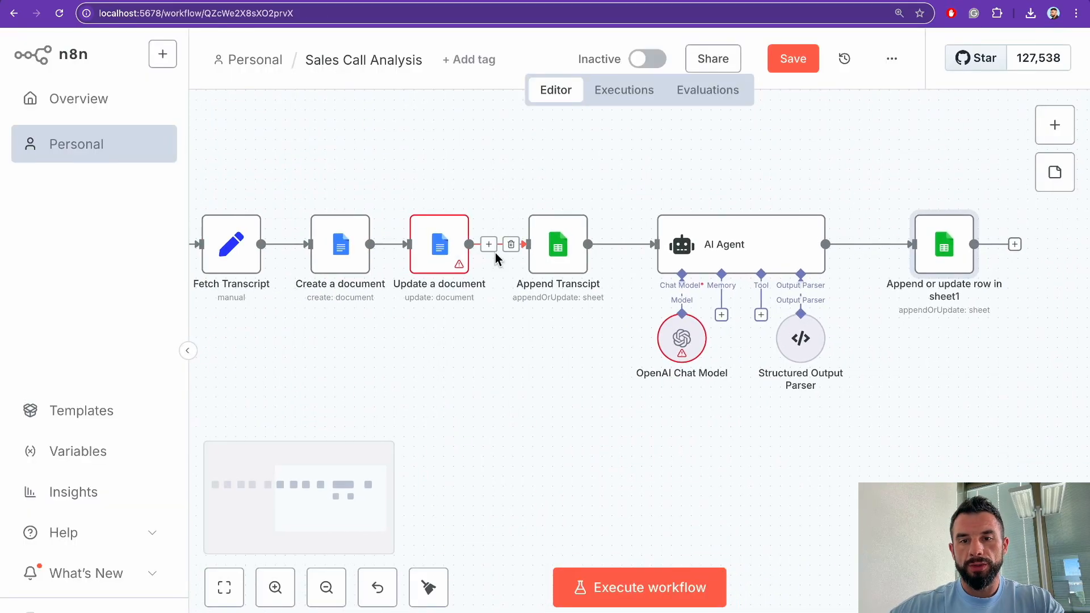
{"action": "double_click", "coordinate": [686, 336]}
{"action": "left_click", "coordinate": [494, 192]}
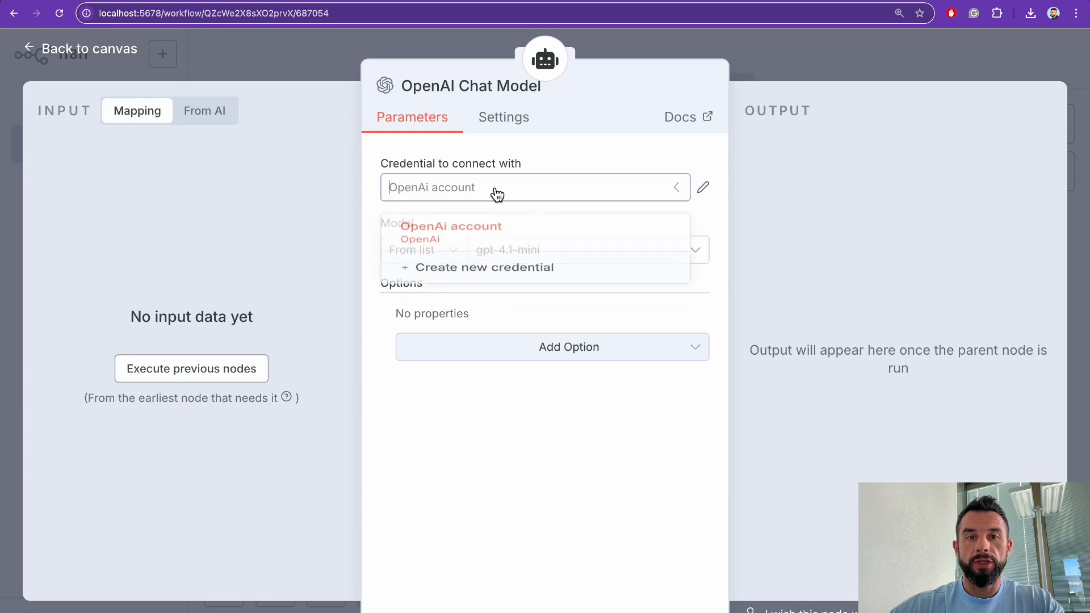
{"action": "left_click", "coordinate": [469, 239]}
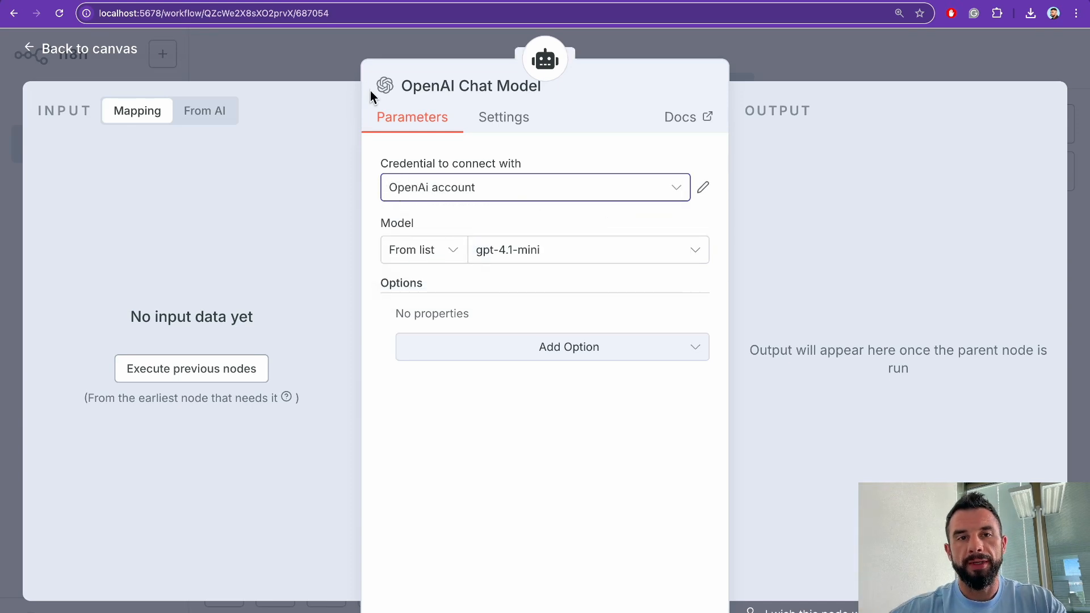
{"action": "left_click", "coordinate": [332, 68]}
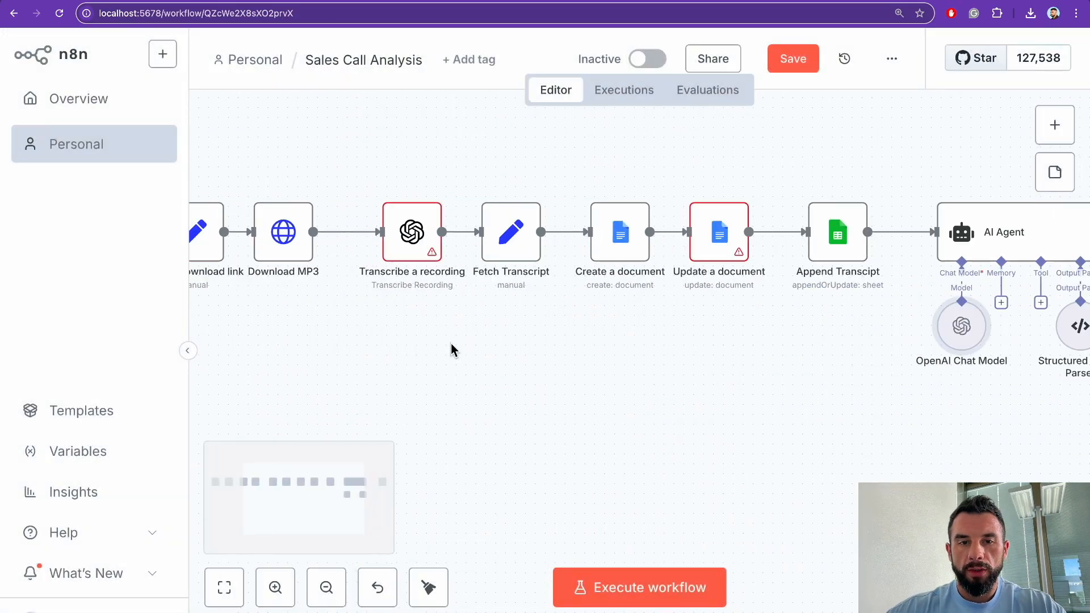
{"action": "scroll", "coordinate": [511, 284], "scroll_direction": "left", "scroll_amount": 3}
{"action": "double_click", "coordinate": [594, 236]}
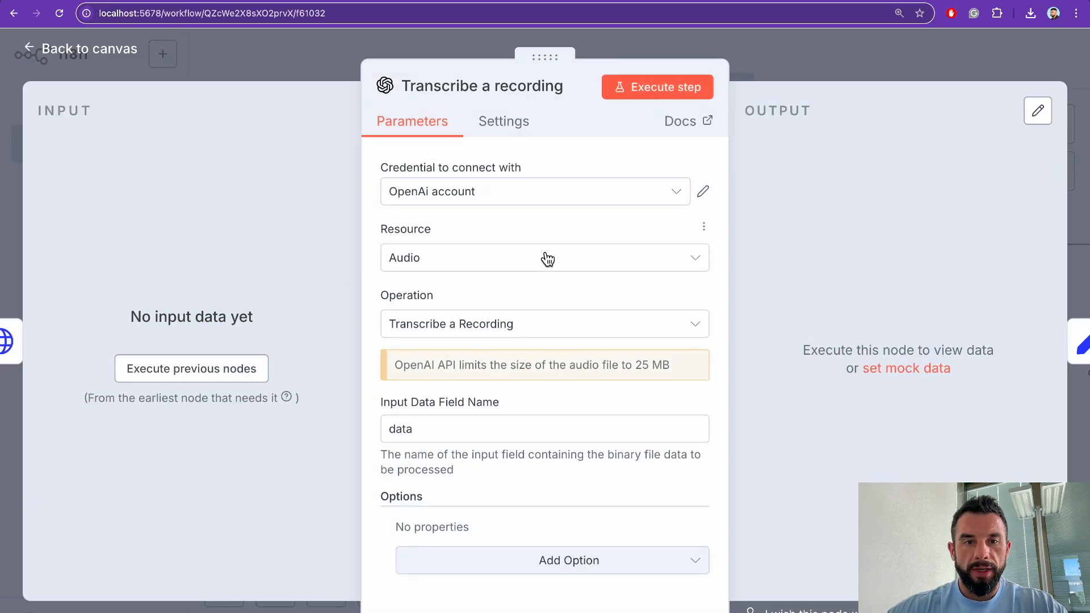
{"action": "left_click", "coordinate": [547, 259]}
{"action": "left_click", "coordinate": [548, 260]}
{"action": "left_click", "coordinate": [513, 192]}
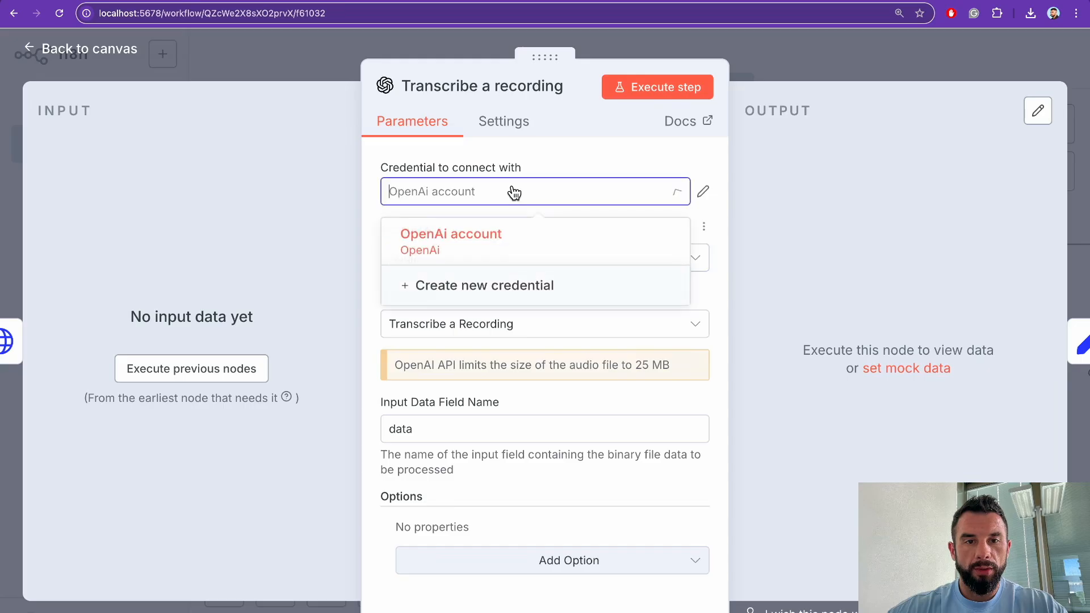
{"action": "left_click", "coordinate": [455, 248]}
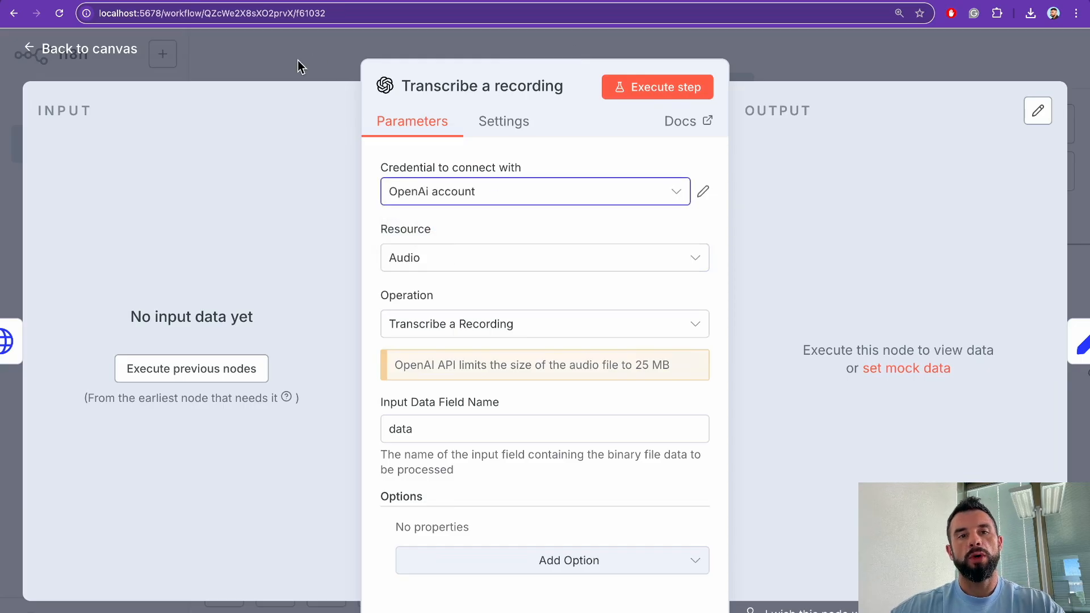
{"action": "left_click", "coordinate": [302, 63]}
{"action": "scroll", "coordinate": [449, 278], "scroll_direction": "left", "scroll_amount": 5}
{"action": "scroll", "coordinate": [454, 278], "scroll_direction": "right", "scroll_amount": 10}
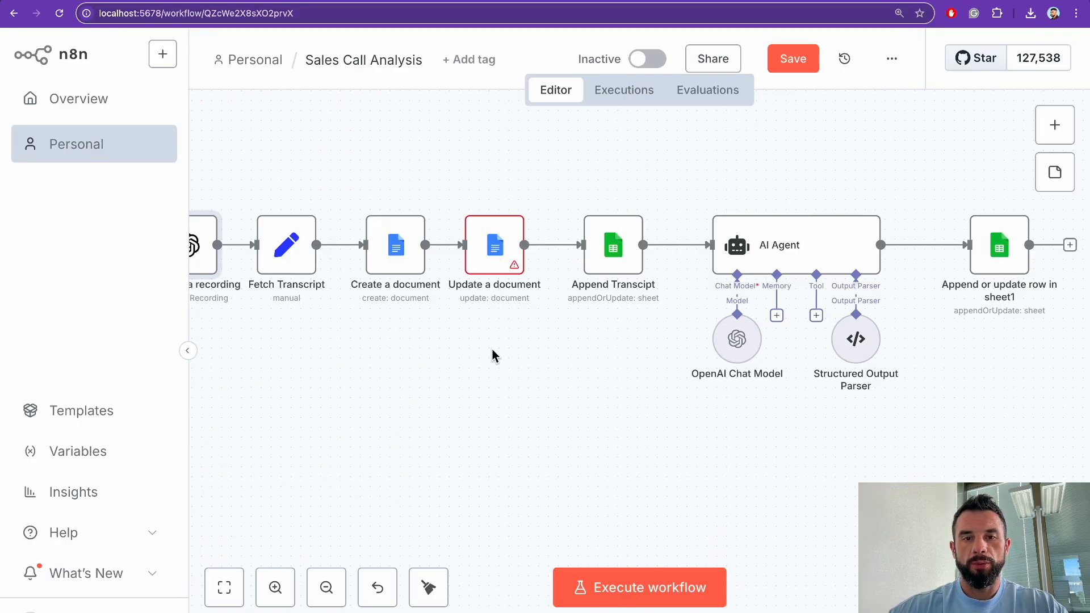
Step: Set the Create a document node's drive to My Drive and save the workflow
{"action": "left_click", "coordinate": [795, 58]}
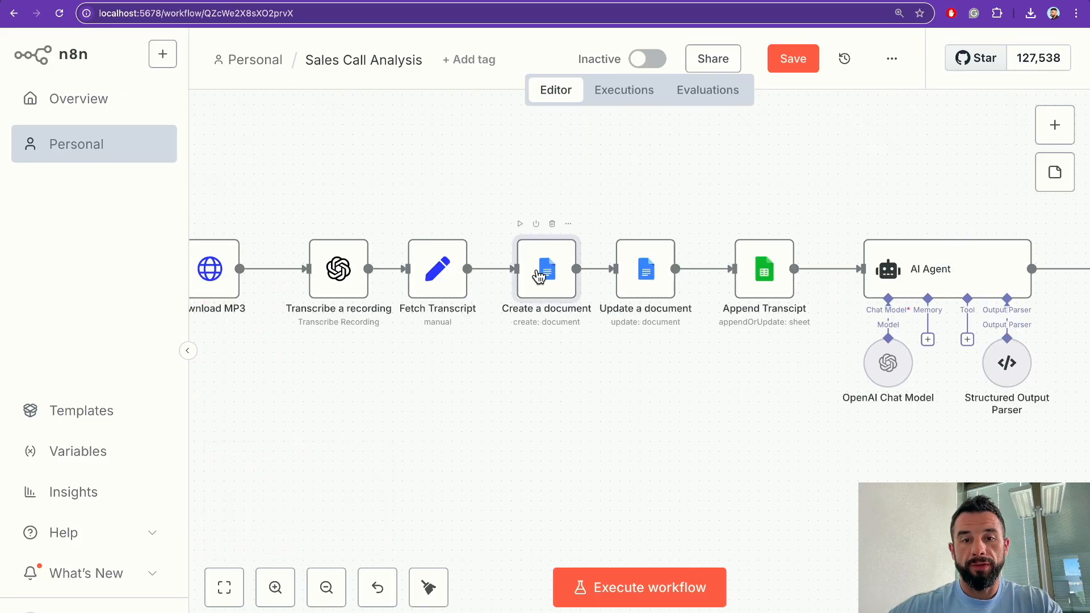
{"action": "double_click", "coordinate": [540, 276]}
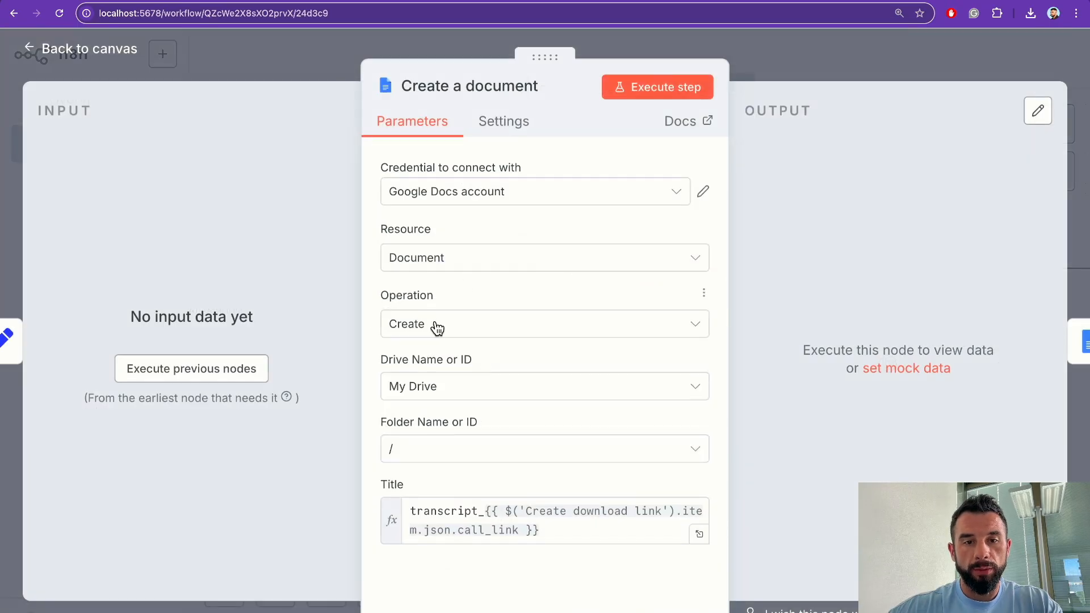
{"action": "left_click", "coordinate": [448, 386]}
{"action": "left_click", "coordinate": [452, 441]}
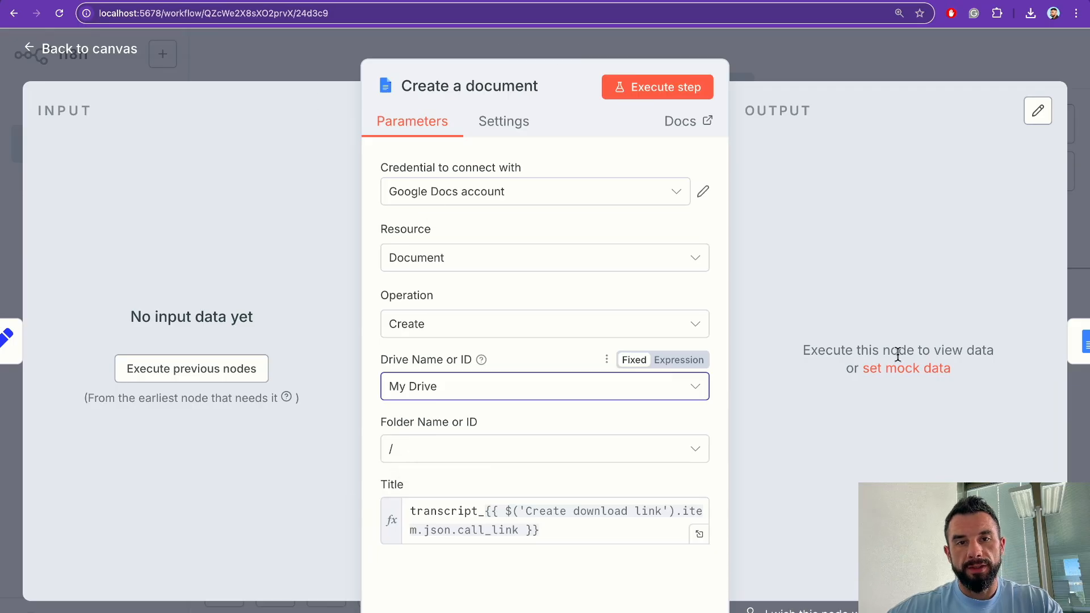
{"action": "left_click", "coordinate": [296, 59]}
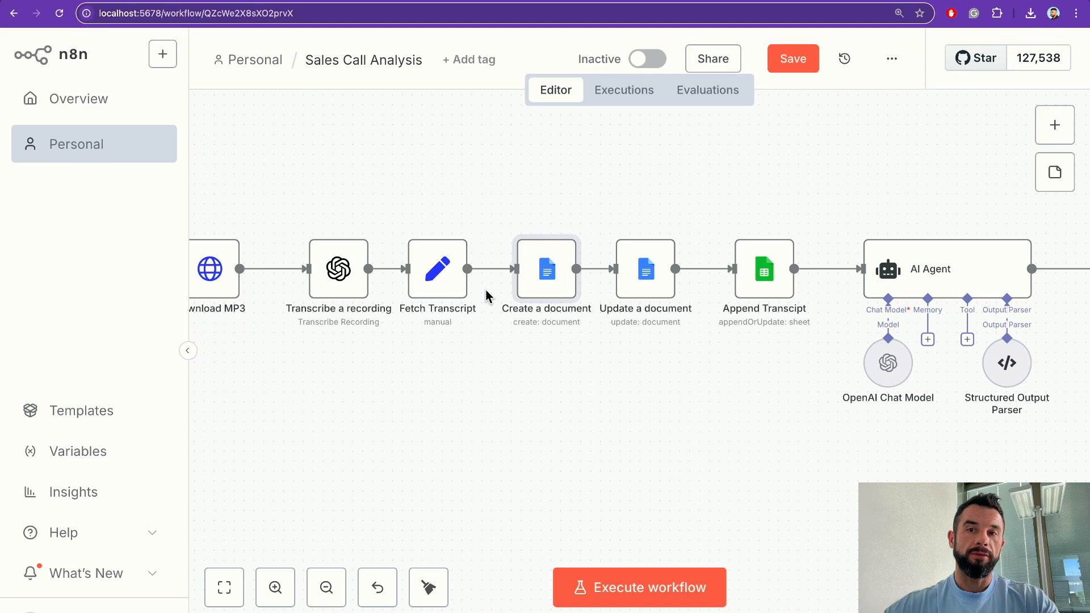
{"action": "key", "text": "ctrl+s"}
{"action": "scroll", "coordinate": [486, 295], "scroll_direction": "left", "scroll_amount": 10}
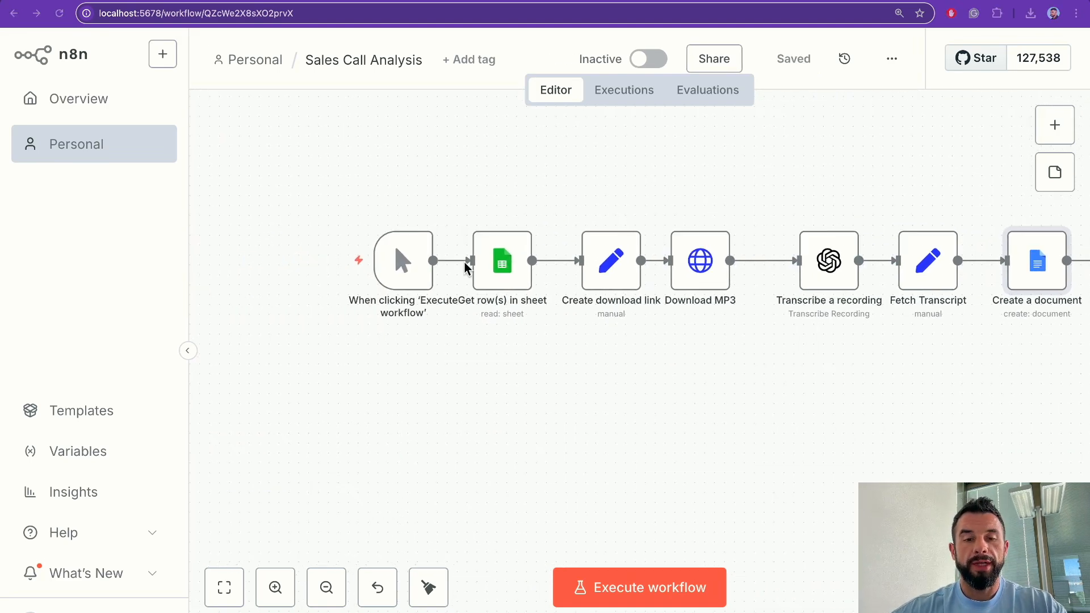
Step: Create a blank Google Sheets spreadsheet and title it 'sales_calls'
{"action": "key", "text": "super+t"}
{"action": "type", "text": "sh"}
{"action": "key", "text": "Down"}
{"action": "key", "text": "Return"}
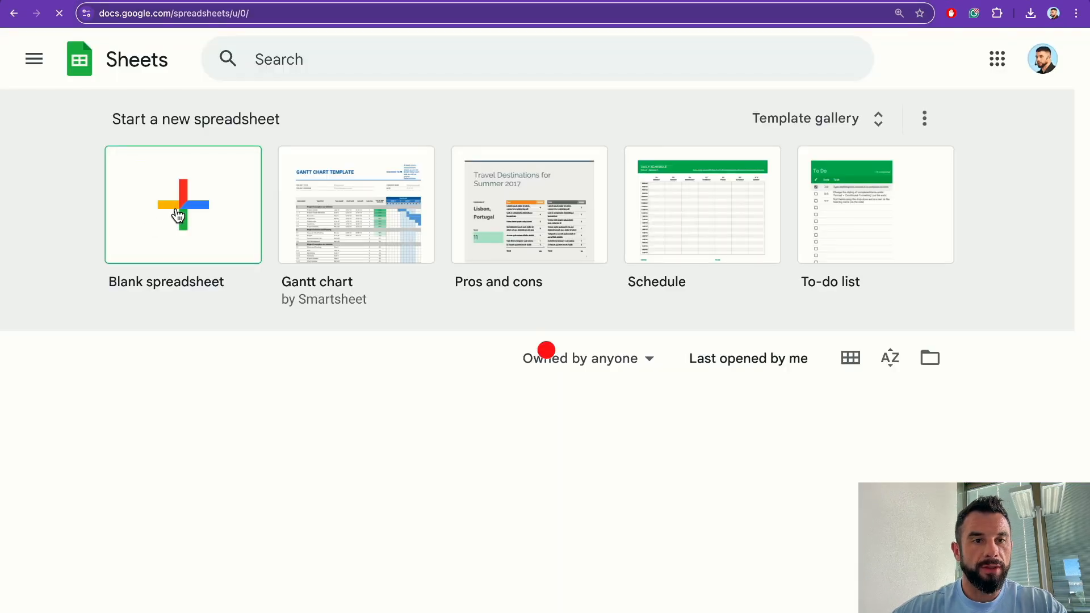
{"action": "left_click", "coordinate": [175, 226]}
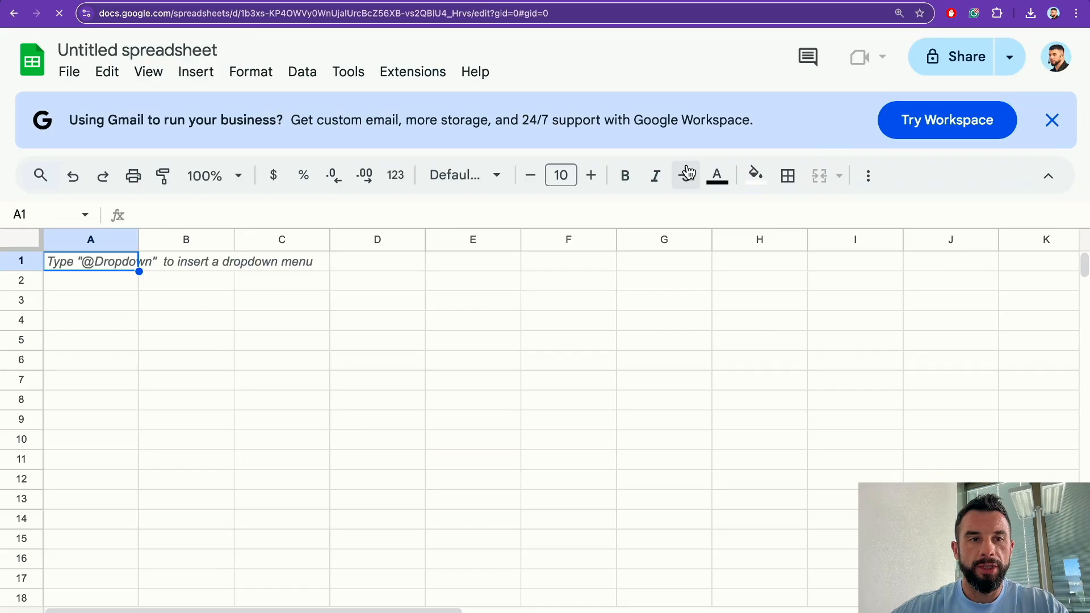
{"action": "left_click", "coordinate": [79, 51]}
{"action": "type", "text": "sales_calls"}
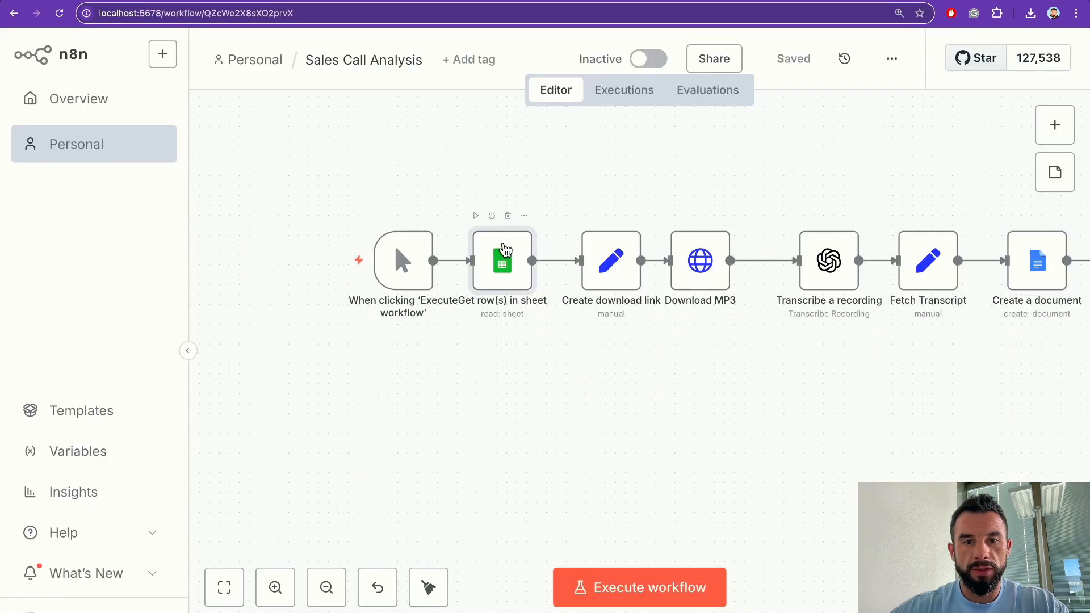
Step: Point the Get row(s) in sheet node at the sales_calls document, Sheet1
{"action": "double_click", "coordinate": [503, 252]}
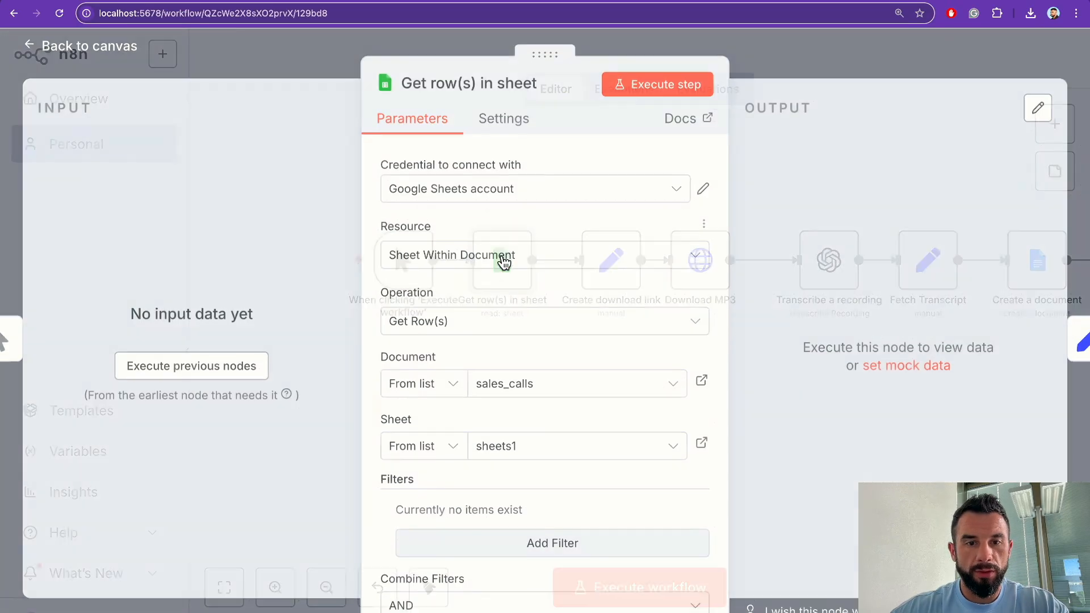
{"action": "left_click", "coordinate": [516, 392]}
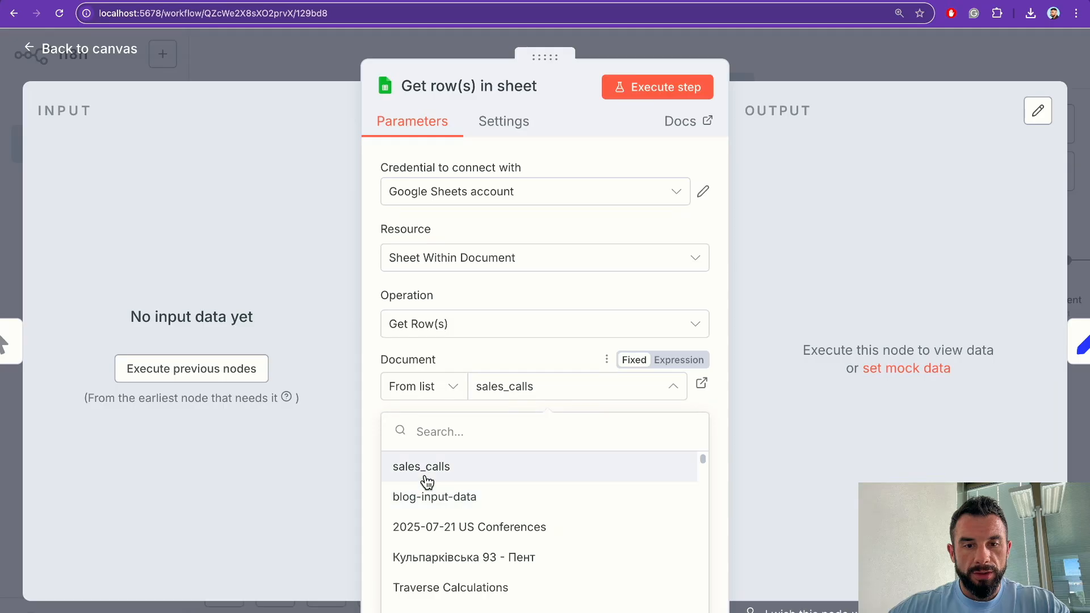
{"action": "left_click", "coordinate": [427, 467]}
{"action": "left_click", "coordinate": [511, 456]}
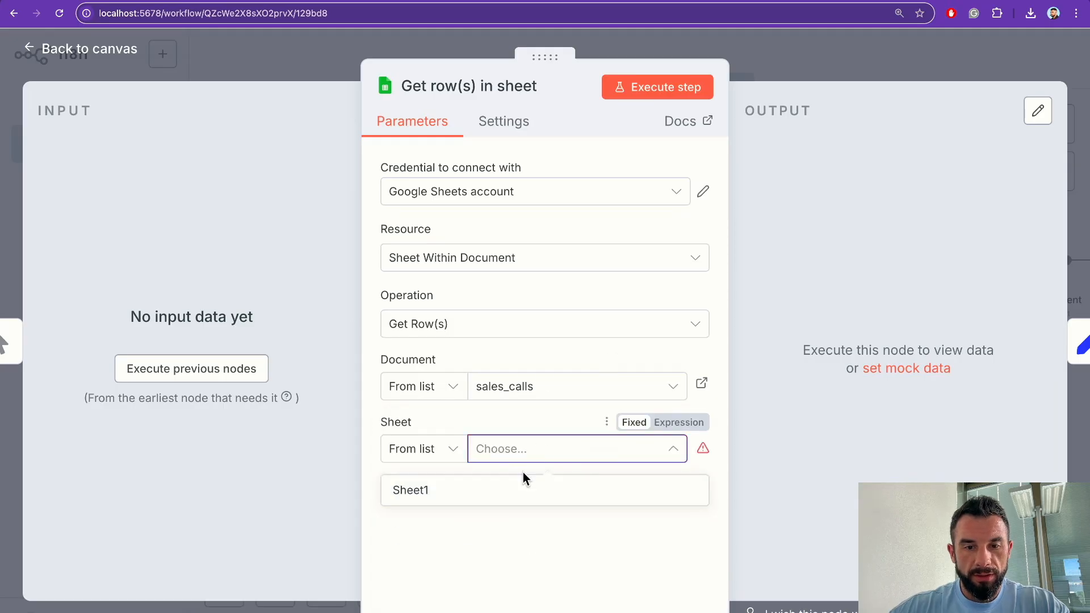
{"action": "left_click", "coordinate": [454, 491]}
{"action": "key", "text": "Escape"}
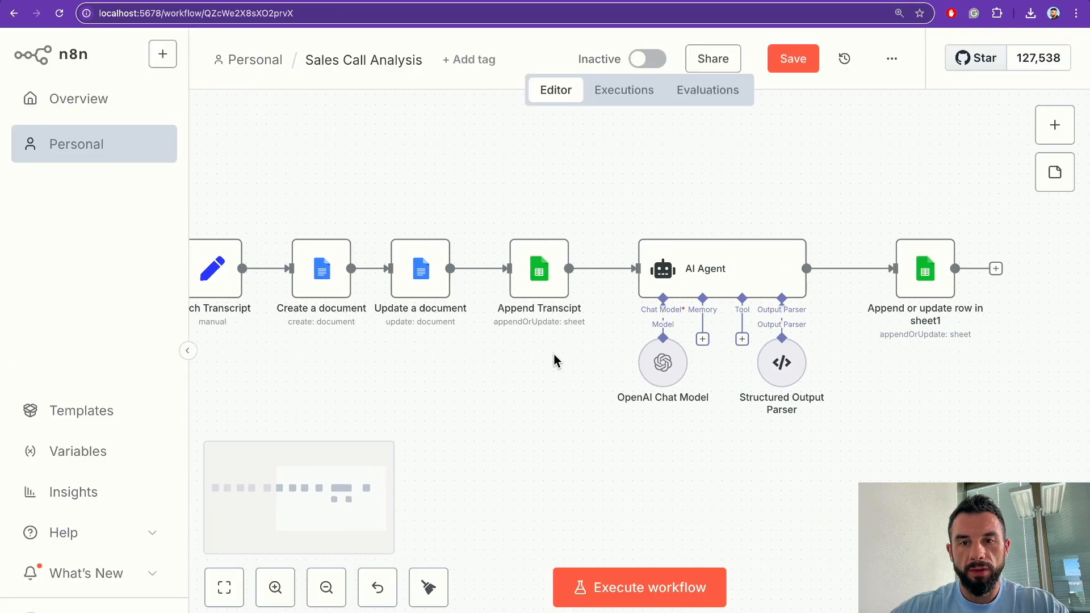
Step: Point the Append Transcipt node at the sales_calls document, Sheet1
{"action": "double_click", "coordinate": [550, 277]}
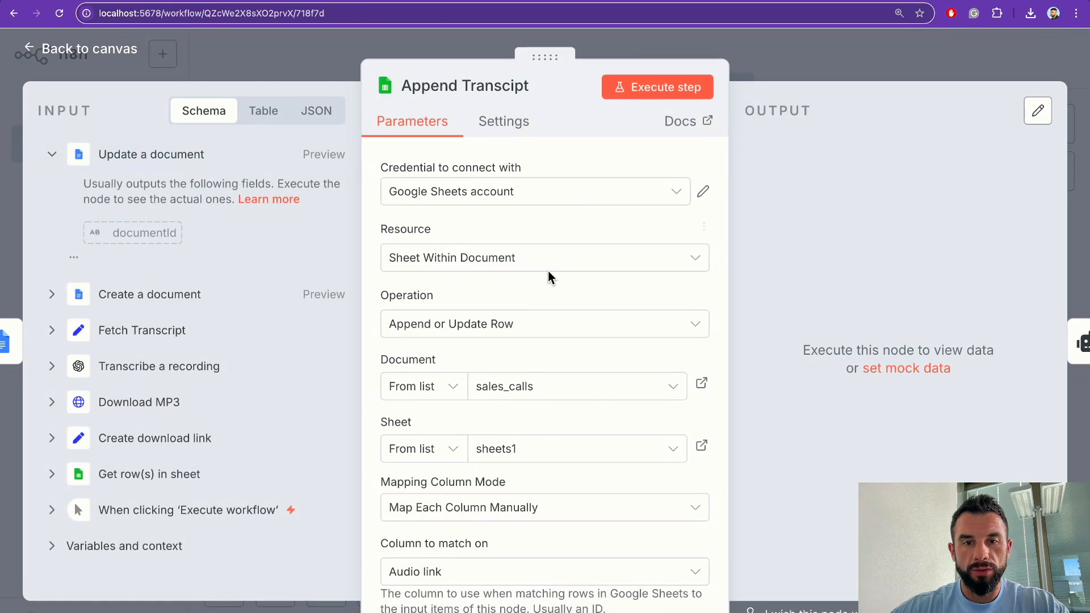
{"action": "scroll", "coordinate": [519, 397], "scroll_direction": "down", "scroll_amount": 2}
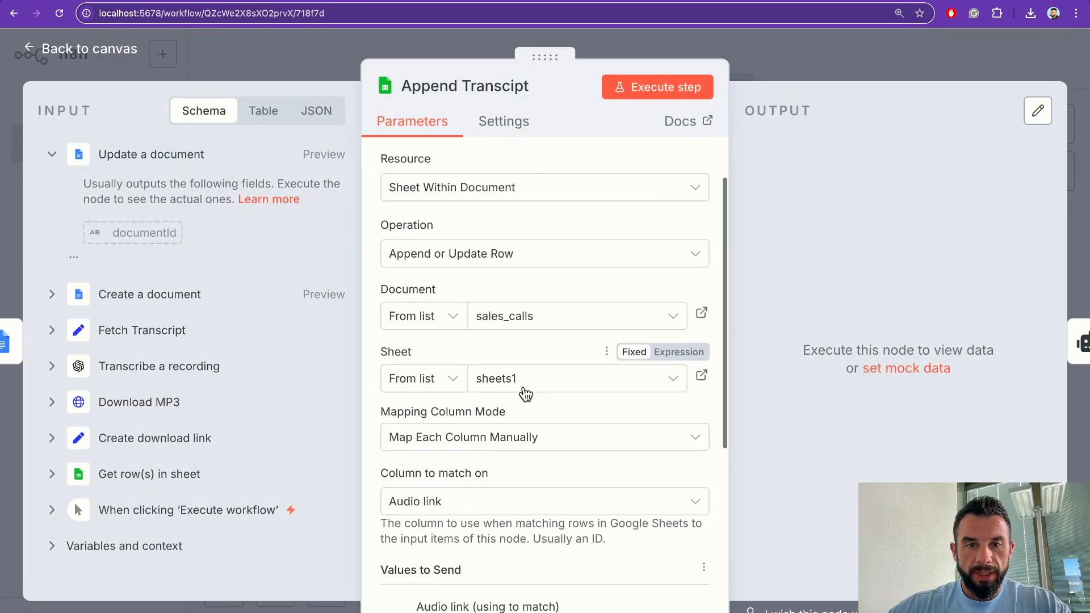
{"action": "scroll", "coordinate": [525, 393], "scroll_direction": "down", "scroll_amount": 1}
{"action": "left_click", "coordinate": [539, 276]}
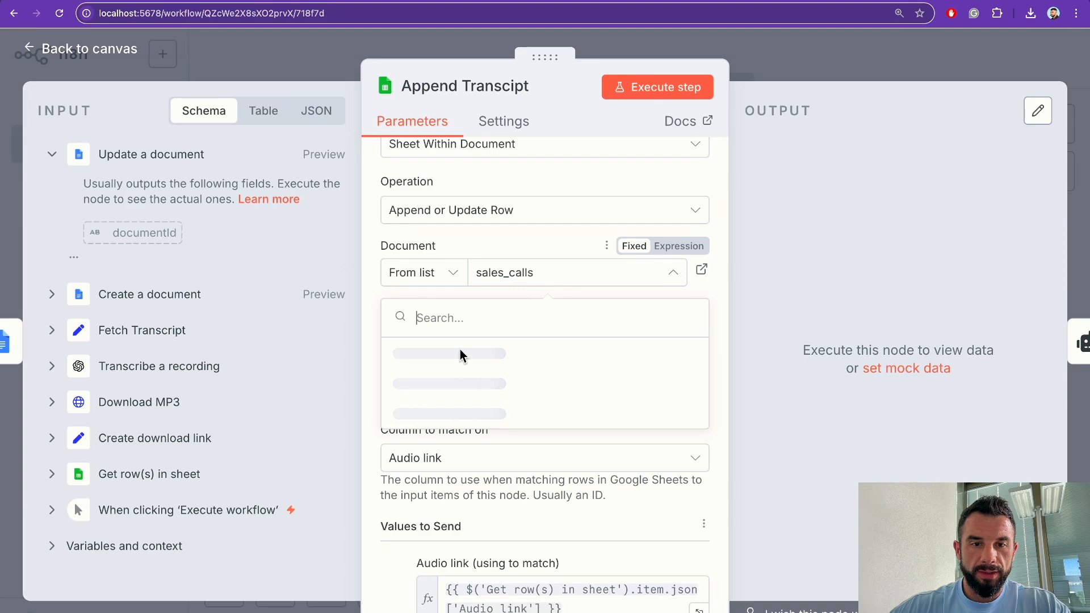
{"action": "left_click", "coordinate": [446, 354]}
{"action": "left_click", "coordinate": [522, 343]}
{"action": "left_click", "coordinate": [453, 378]}
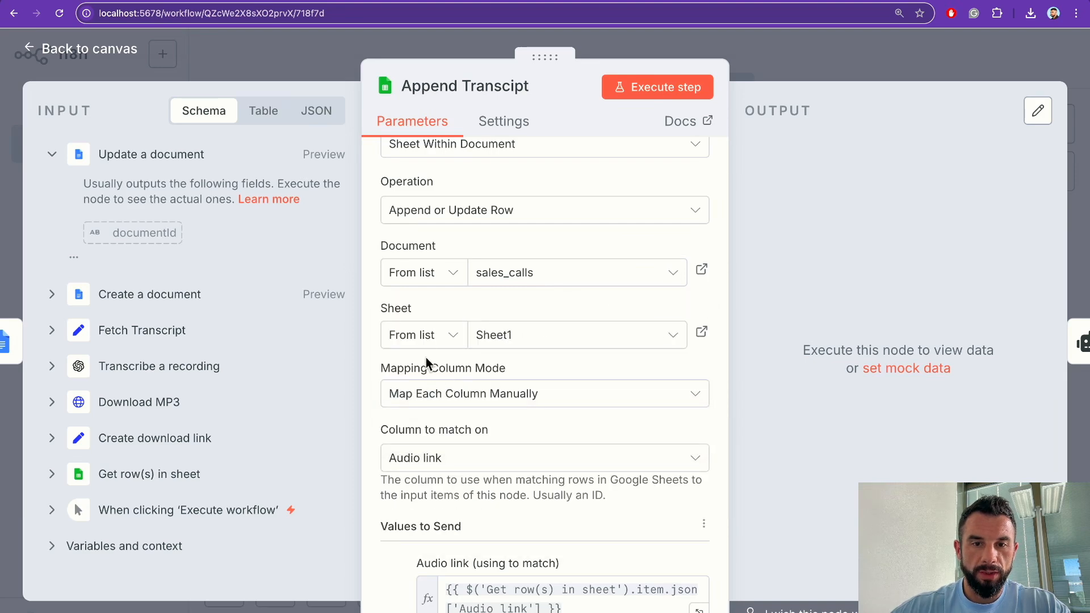
{"action": "key", "text": "Escape"}
Step: Reselect sales_calls and Sheet1 in Get row(s) in sheet, then save the workflow
{"action": "double_click", "coordinate": [565, 261]}
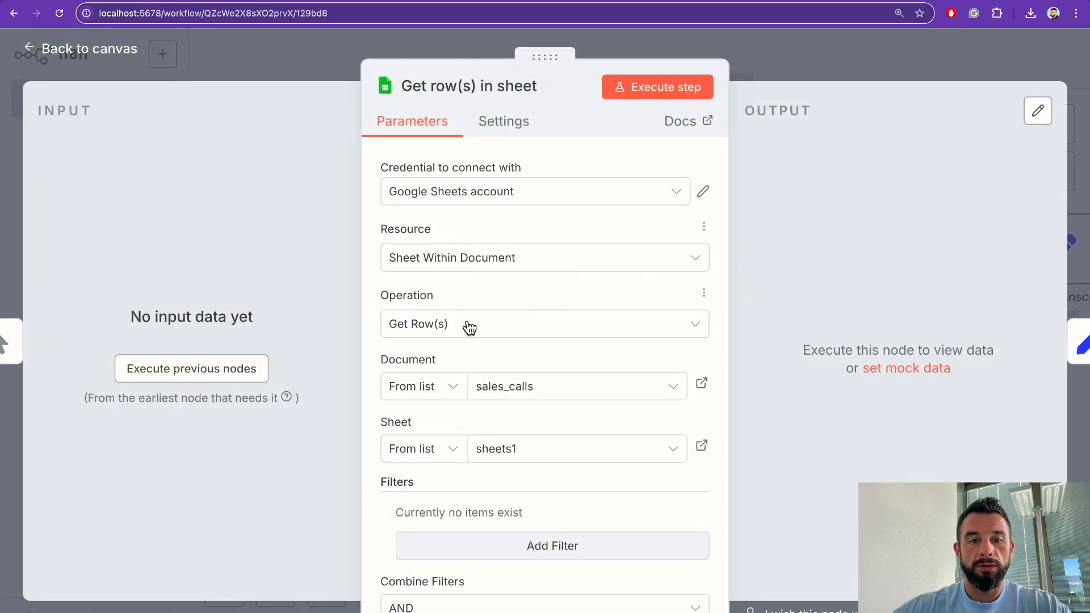
{"action": "left_click", "coordinate": [520, 388]}
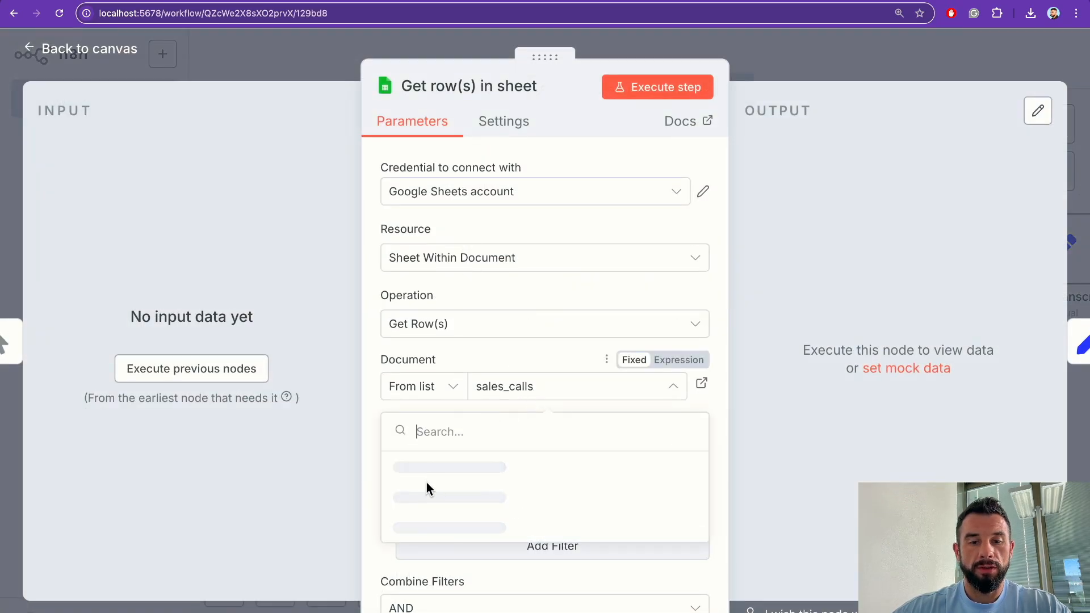
{"action": "left_click", "coordinate": [425, 466]}
{"action": "left_click", "coordinate": [500, 451]}
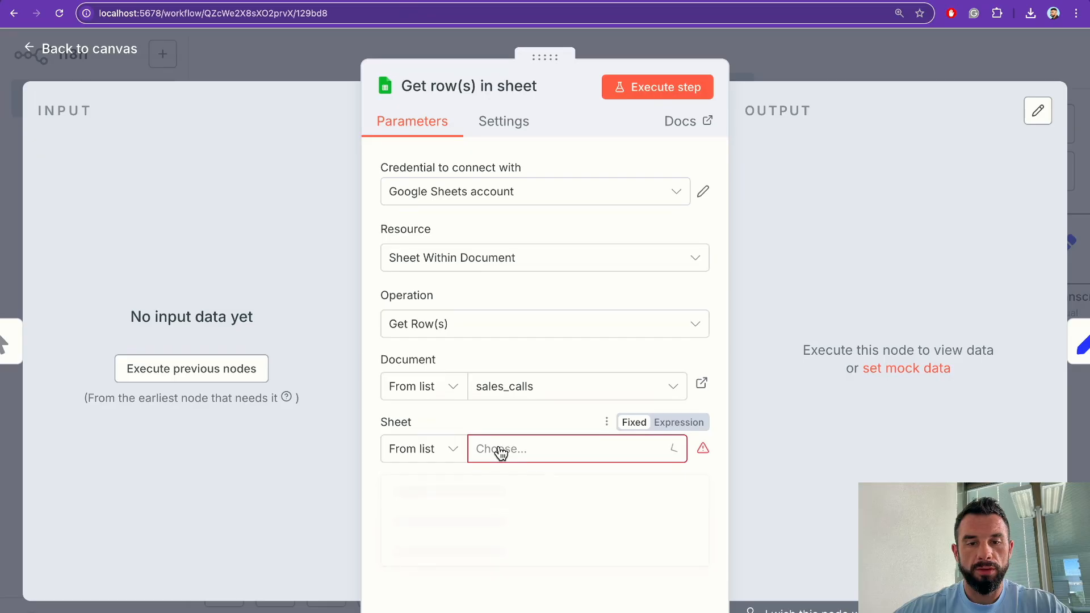
{"action": "left_click", "coordinate": [430, 491]}
{"action": "key", "text": "Escape"}
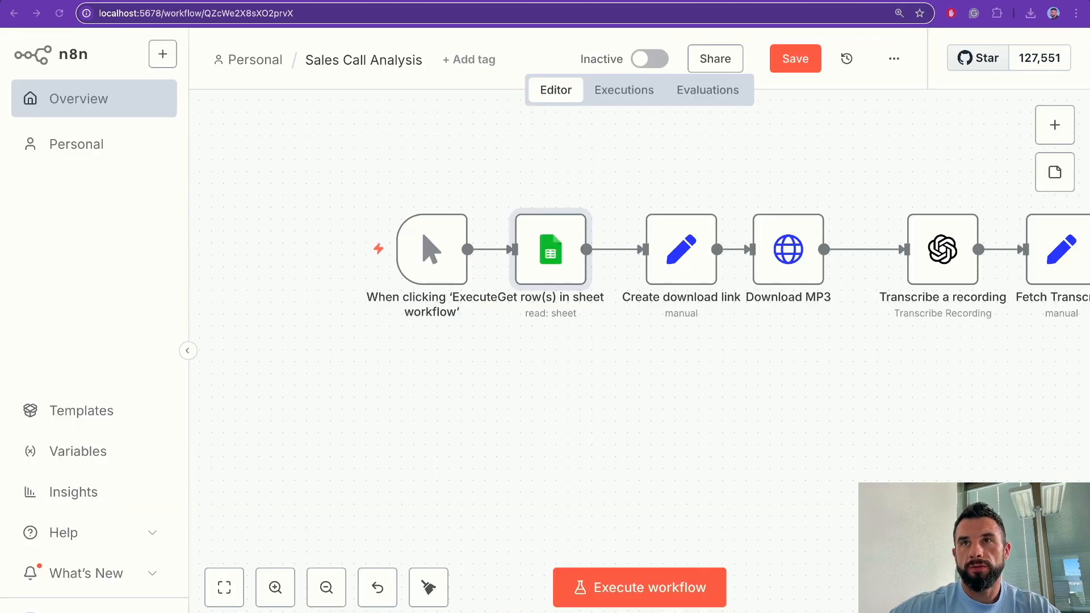
{"action": "scroll", "coordinate": [339, 455], "scroll_direction": "up", "scroll_amount": 2}
{"action": "left_click", "coordinate": [794, 59]}
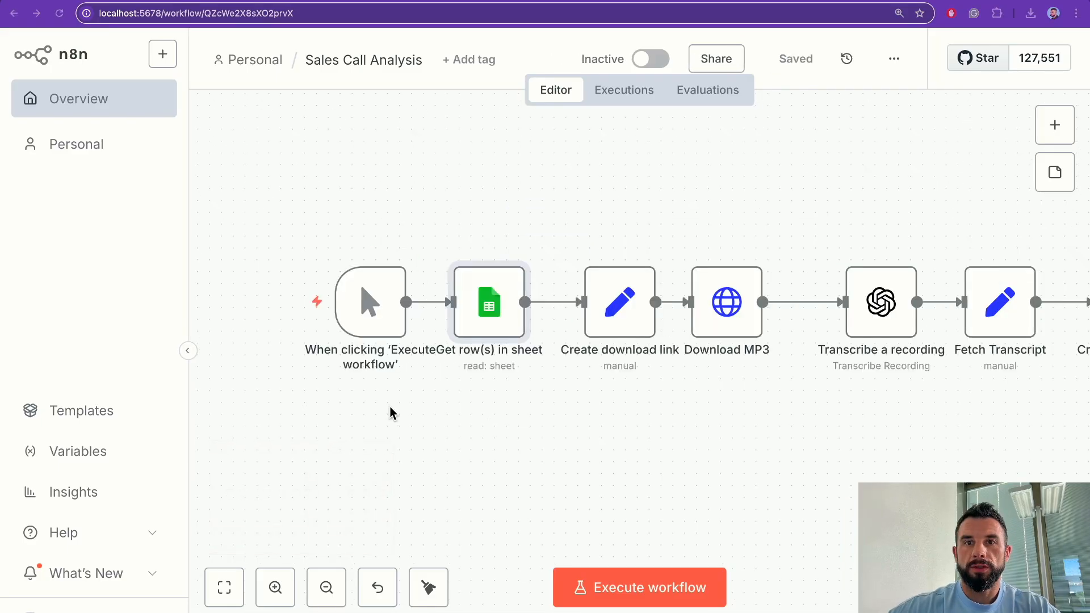
Step: Open sales-calls.xlsx from Downloads in Excel and select its header range from A1
{"action": "mouse_move", "coordinate": [195, 612]}
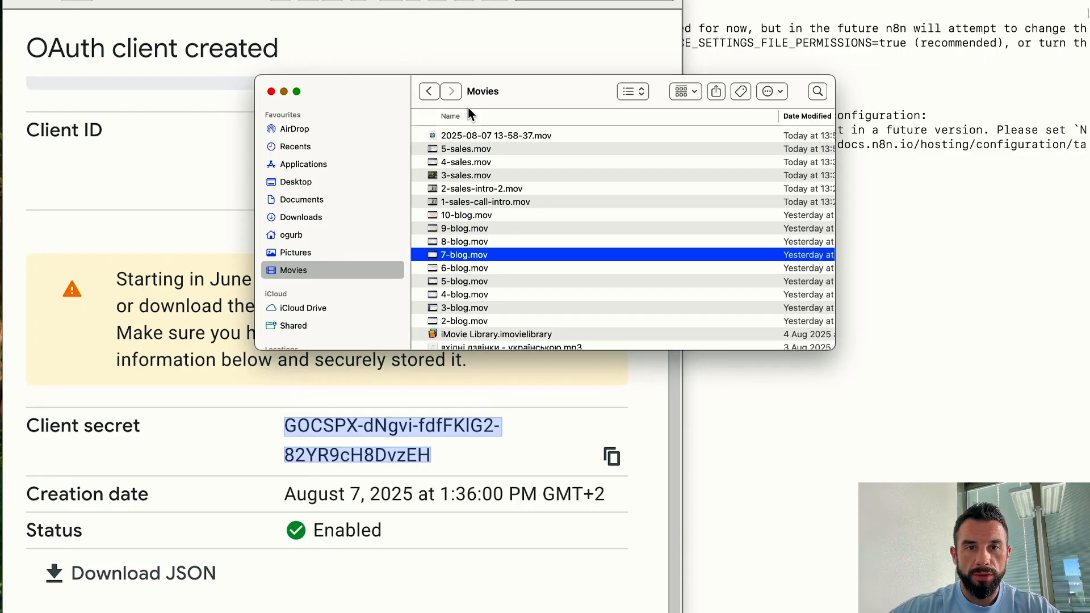
{"action": "left_click", "coordinate": [301, 217]}
{"action": "left_click", "coordinate": [464, 138]}
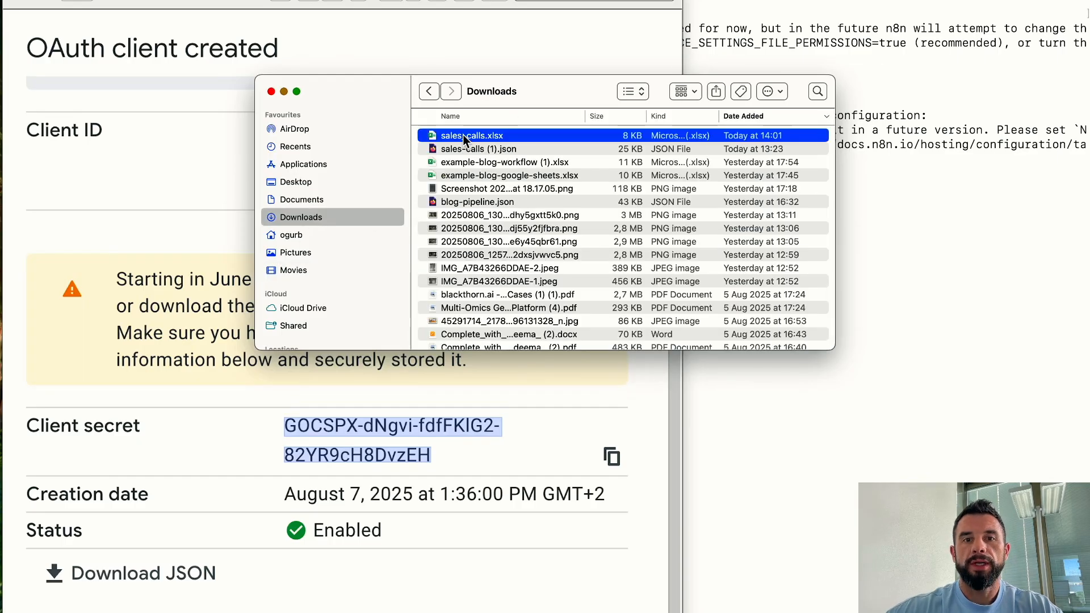
{"action": "double_click", "coordinate": [464, 137]}
{"action": "left_click_drag", "start_coordinate": [141, 137], "coordinate": [945, 173]}
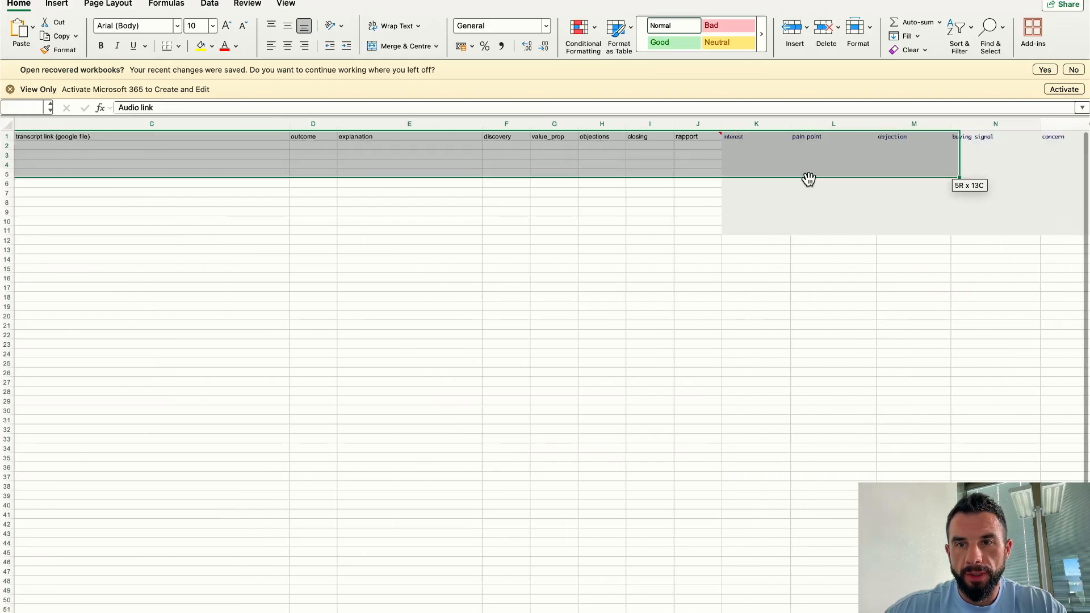
{"action": "left_click_drag", "start_coordinate": [808, 179], "coordinate": [797, 142]}
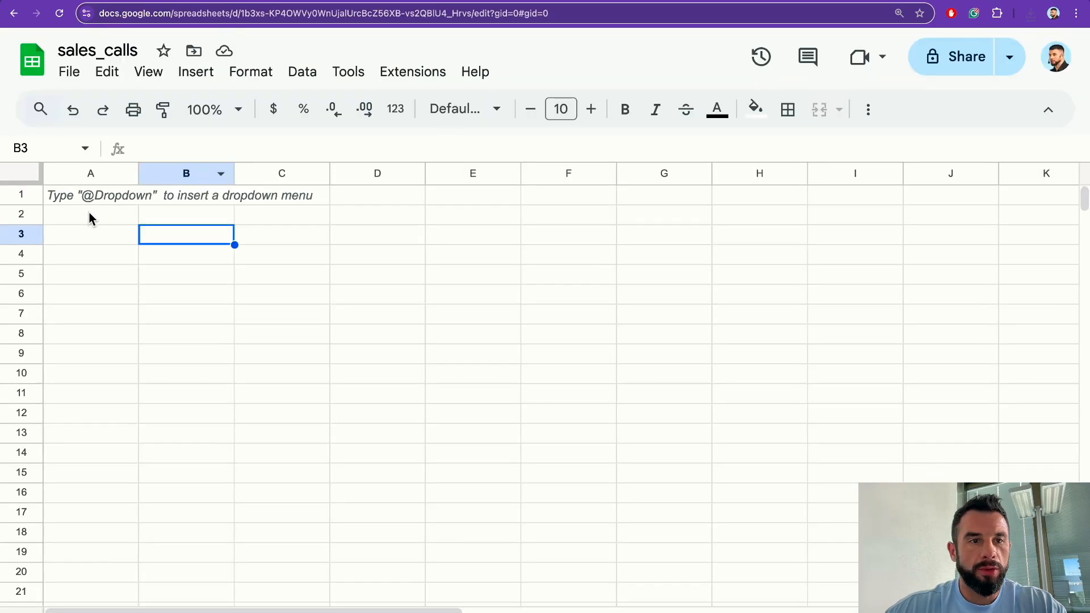
Step: Paste the copied headers and sample row into cell A1 of the sales_calls sheet
{"action": "left_click", "coordinate": [86, 191]}
{"action": "key", "text": "super+v"}
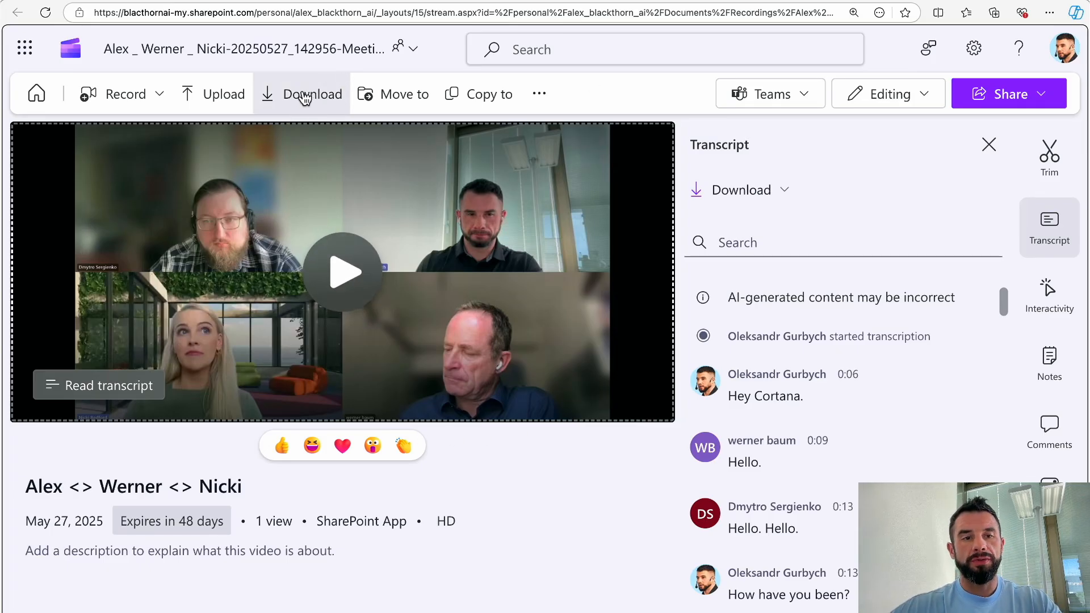
Step: Download the call recording video from SharePoint and start a 'video to mp3' search in a new tab
{"action": "left_click", "coordinate": [306, 97]}
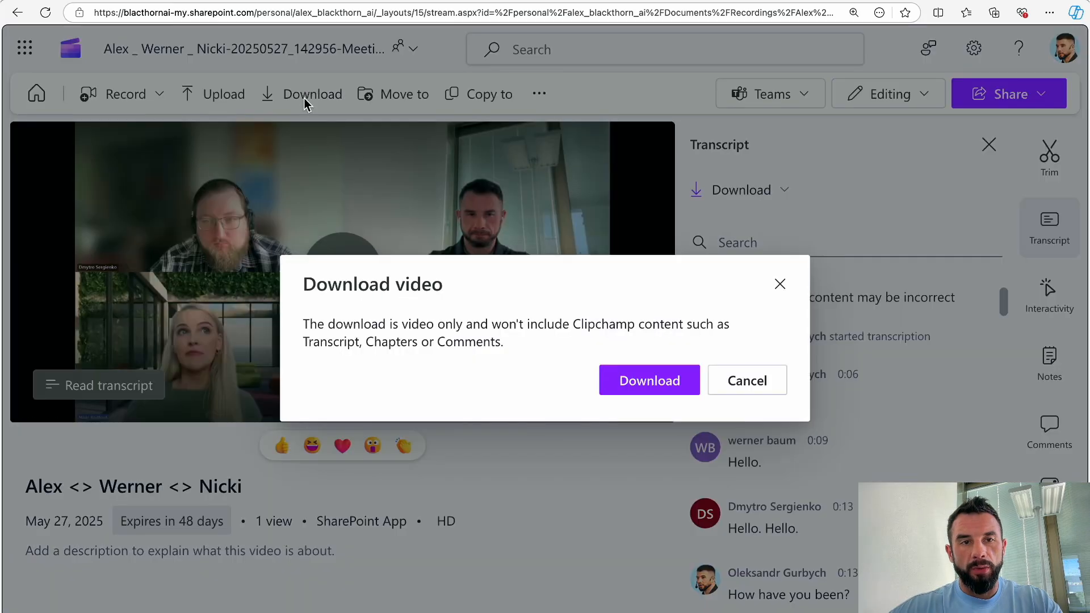
{"action": "left_click", "coordinate": [635, 382]}
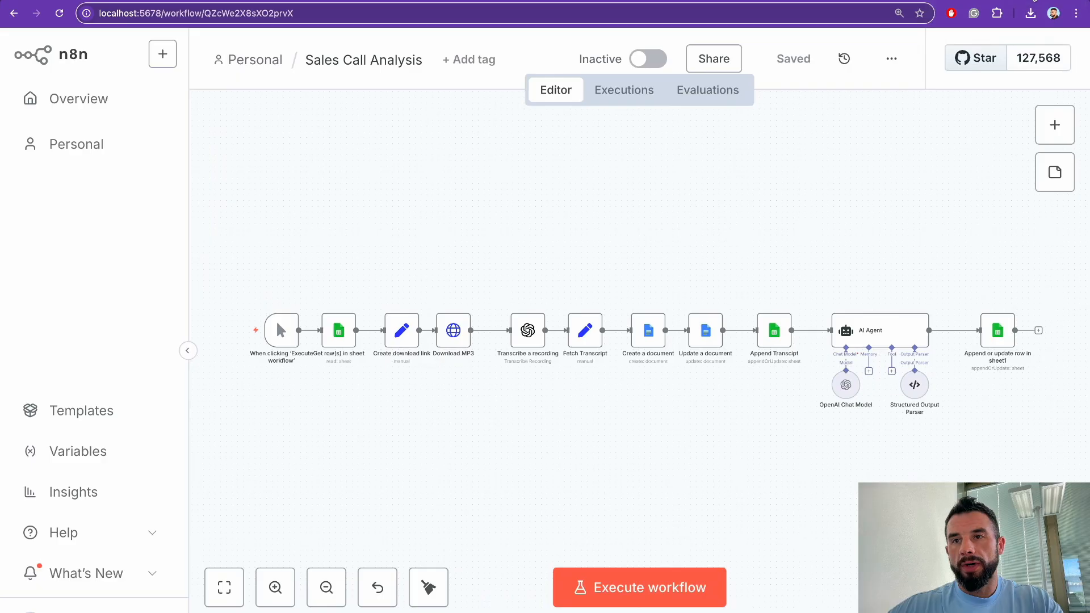
{"action": "key", "text": "super+t"}
{"action": "type", "text": "video to "}
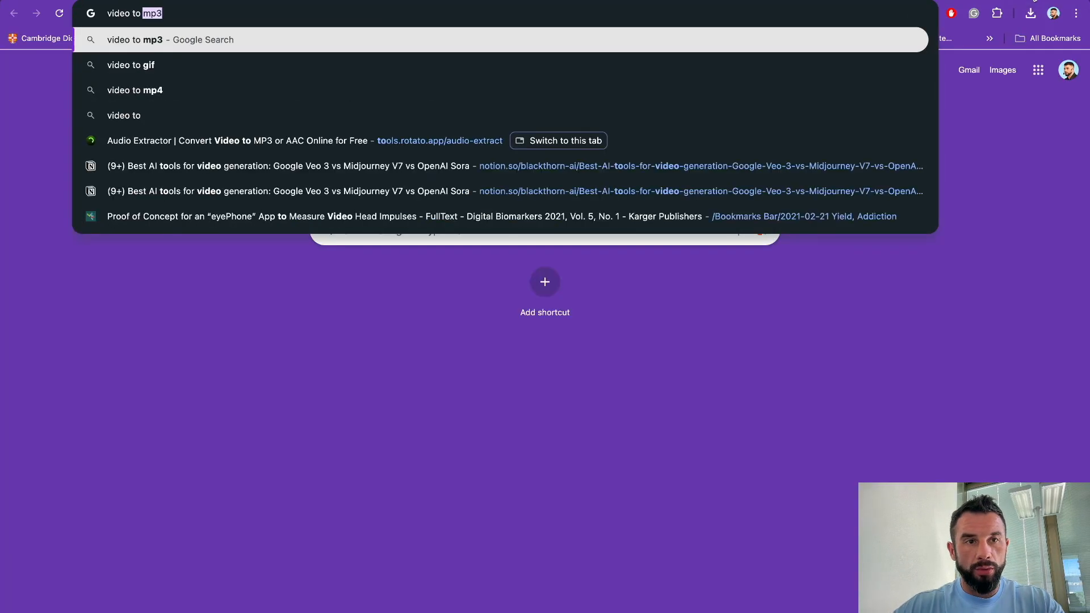
{"action": "type", "text": "mp3"}
Step: Search 'video to mp3', then place the 35.7-minute call recording on the iMovie timeline
{"action": "key", "text": "Return"}
{"action": "scroll", "coordinate": [27, 391], "scroll_direction": "down", "scroll_amount": 10}
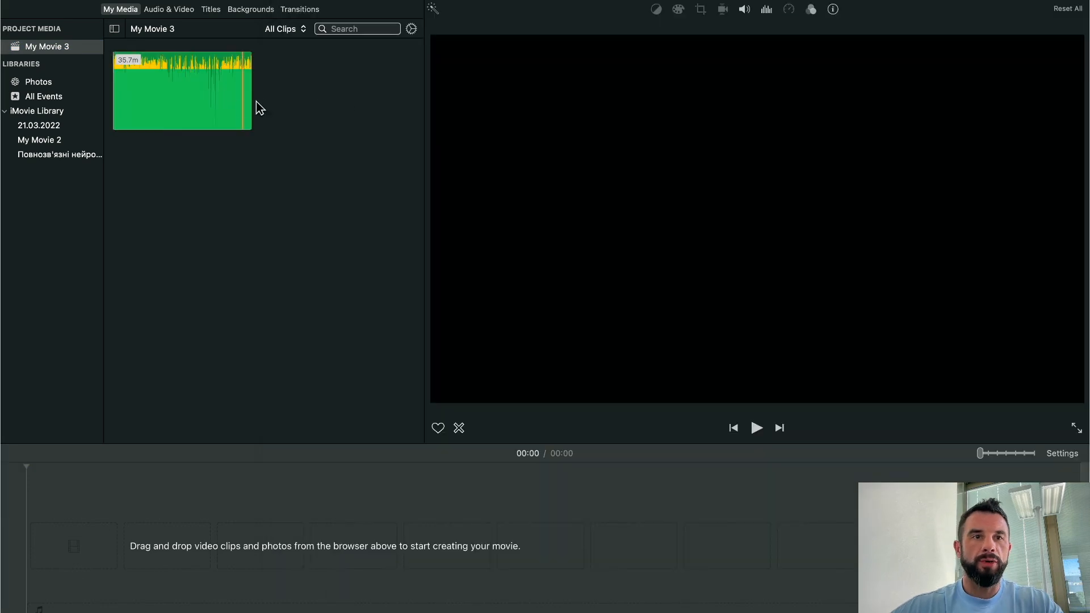
{"action": "left_click_drag", "start_coordinate": [197, 100], "coordinate": [97, 567]}
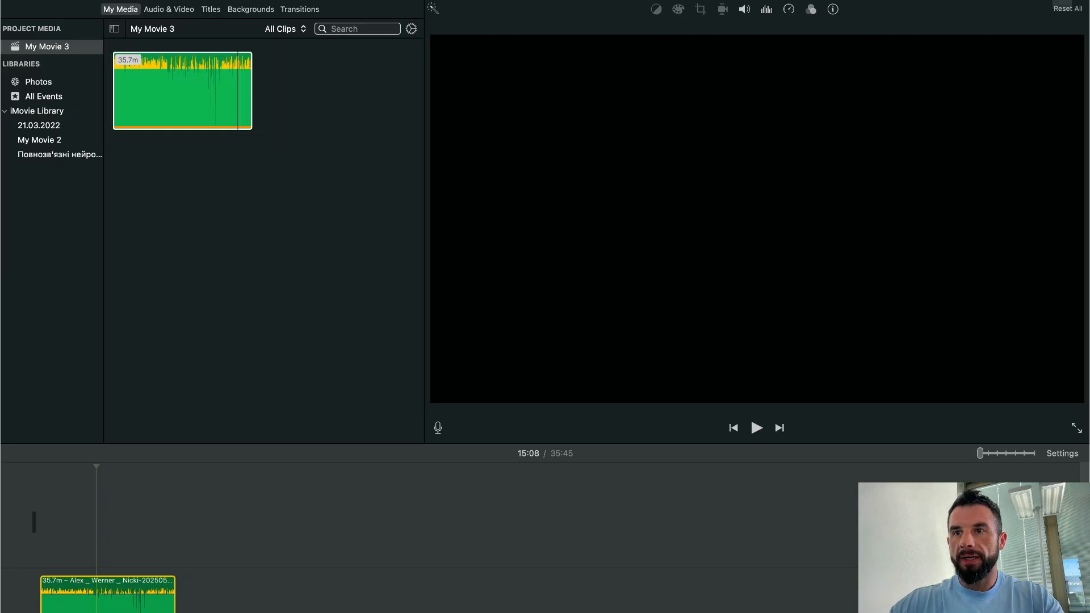
{"action": "left_click", "coordinate": [1070, 1]}
Step: Export My Movie 3 as an audio-only MP3 file named sales-calls
{"action": "left_click", "coordinate": [1046, 83]}
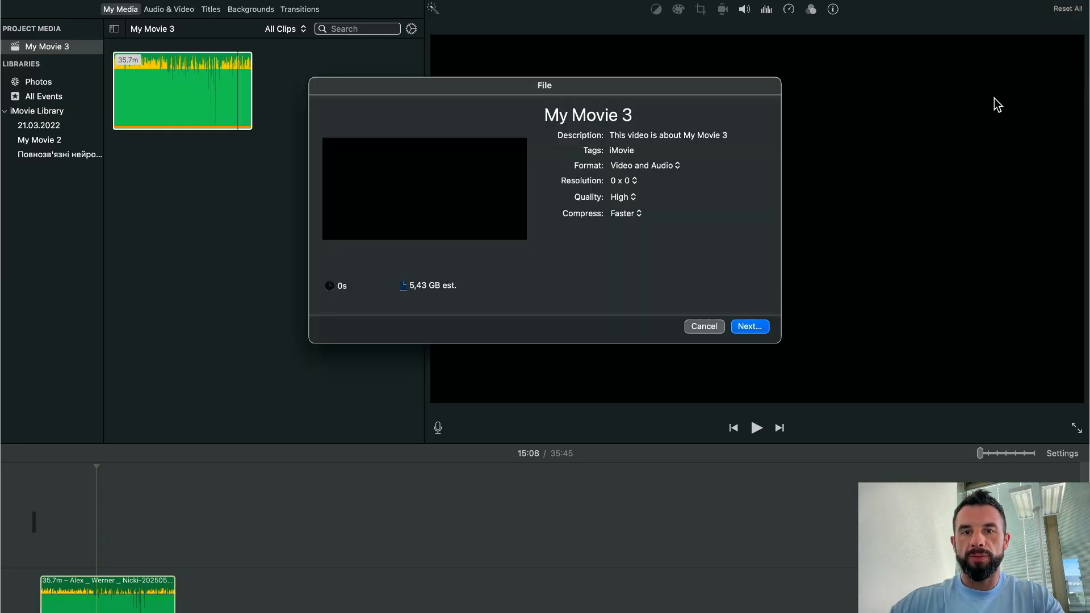
{"action": "left_click", "coordinate": [652, 169]}
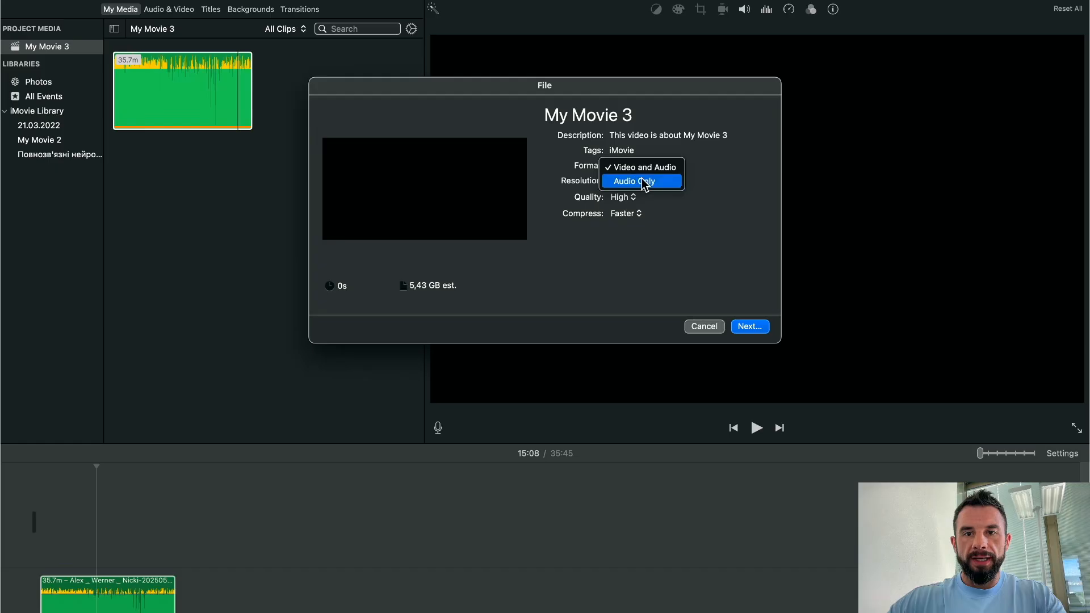
{"action": "left_click", "coordinate": [639, 181]}
{"action": "left_click", "coordinate": [629, 182]}
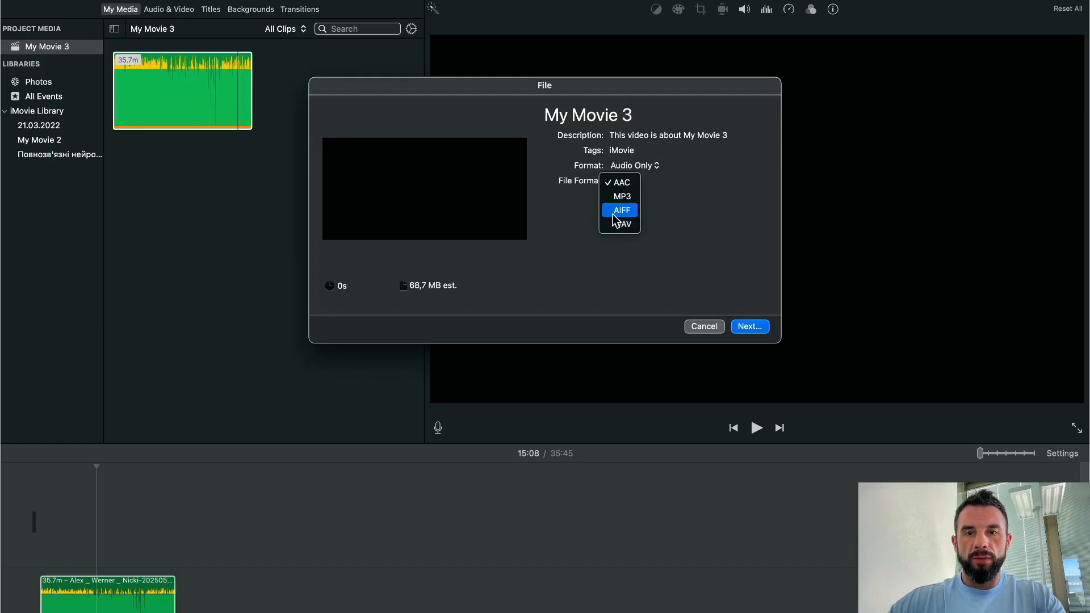
{"action": "left_click", "coordinate": [622, 195]}
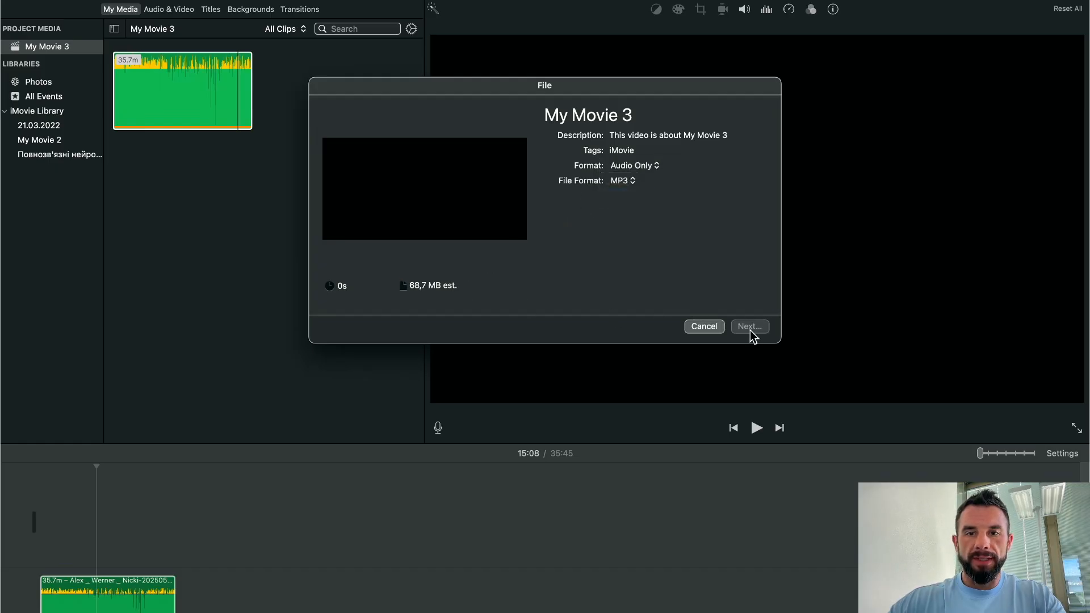
{"action": "left_click", "coordinate": [750, 330]}
{"action": "type", "text": "sales"}
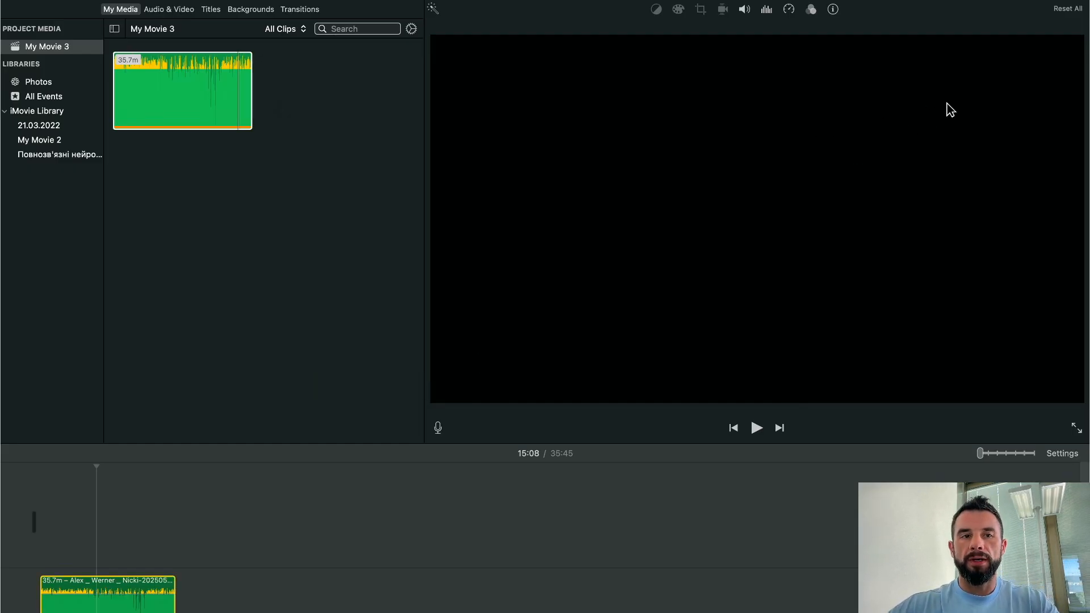
{"action": "key", "text": "super+Tab"}
Step: Select sales-calls.mp3 in Downloads and return to the browser's MP3 Converter desktop
{"action": "left_click", "coordinate": [480, 136]}
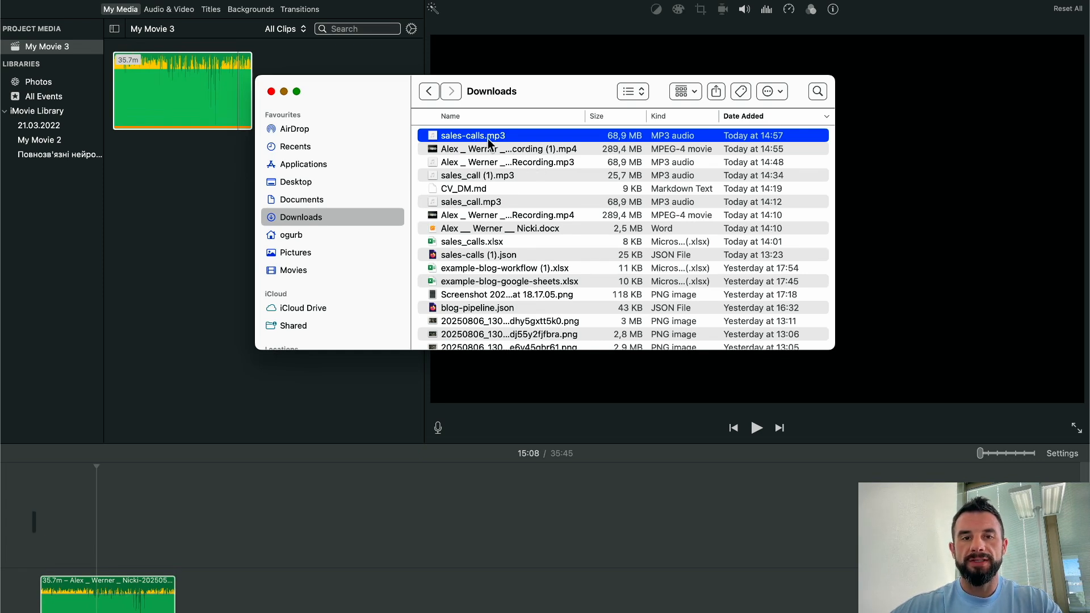
{"action": "key", "text": "ctrl+Right"}
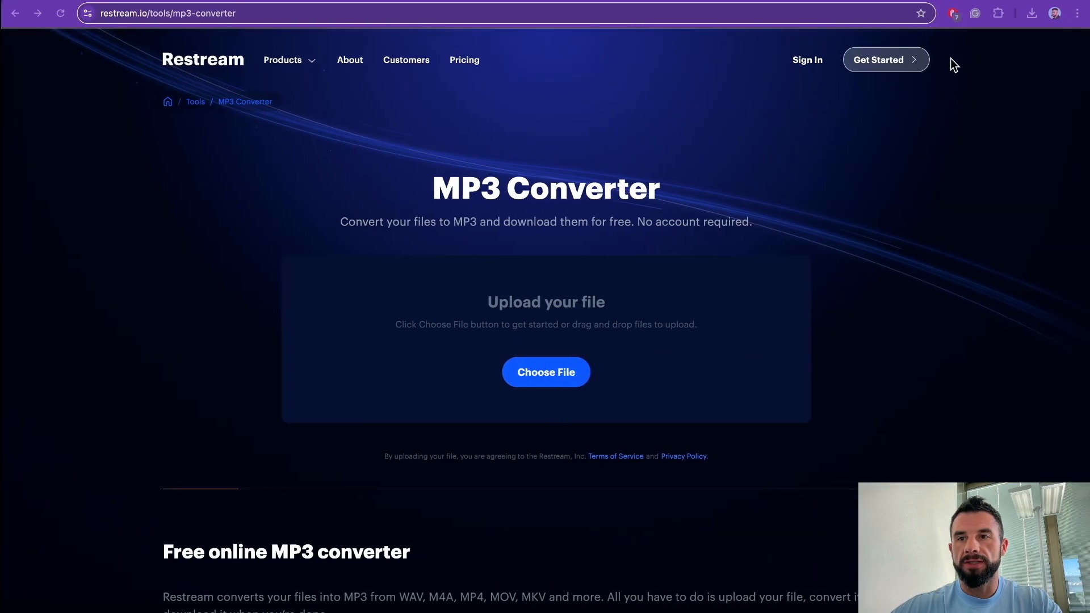
Step: Upload sales-calls.mp3 from Downloads to XConvert's audio compressor
{"action": "left_click", "coordinate": [973, 1]}
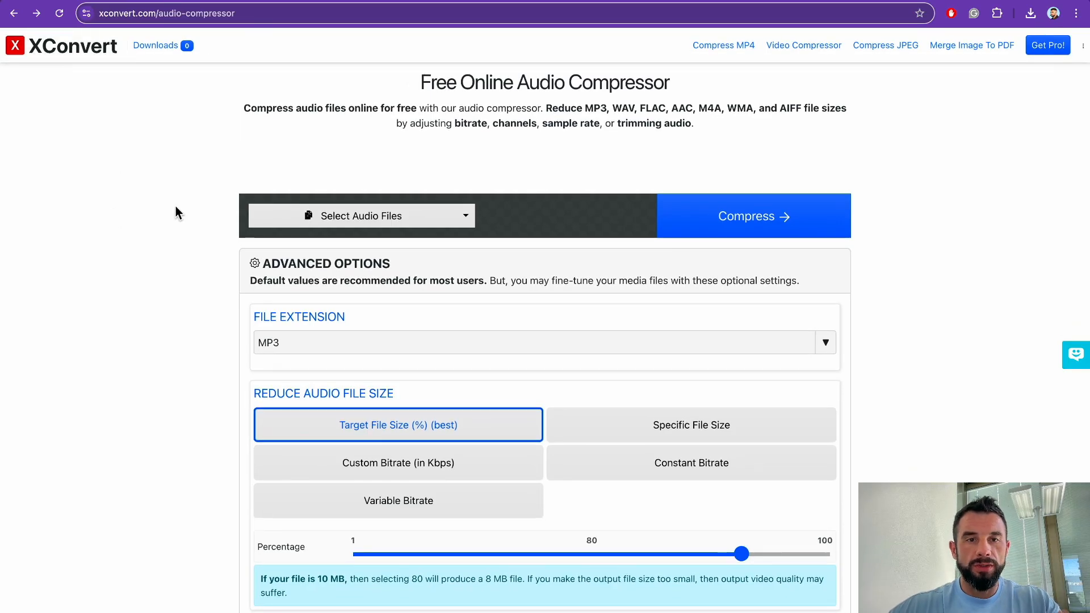
{"action": "left_click", "coordinate": [334, 219]}
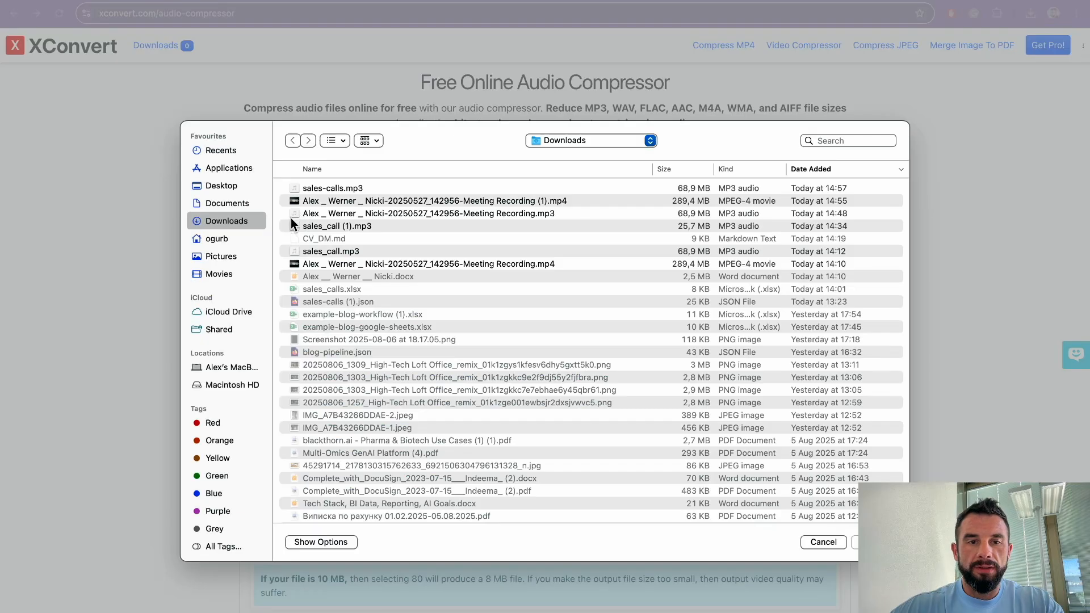
{"action": "left_click", "coordinate": [336, 191]}
{"action": "left_click", "coordinate": [877, 542]}
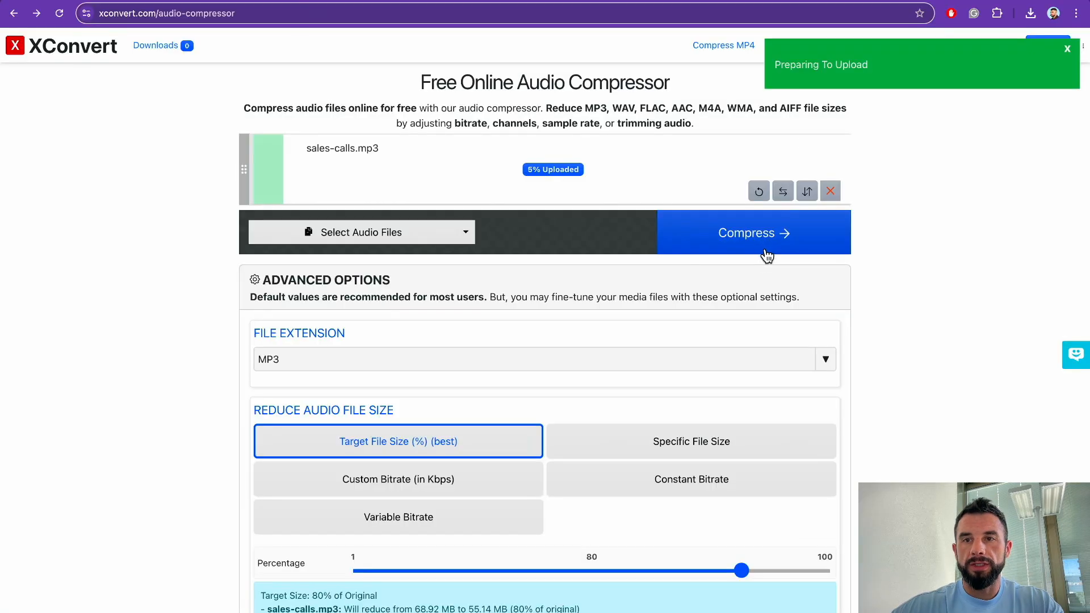
Step: Compress the file to a 25 MB target size and download the result
{"action": "left_click", "coordinate": [590, 450]}
{"action": "scroll", "coordinate": [528, 489], "scroll_direction": "down", "scroll_amount": 1}
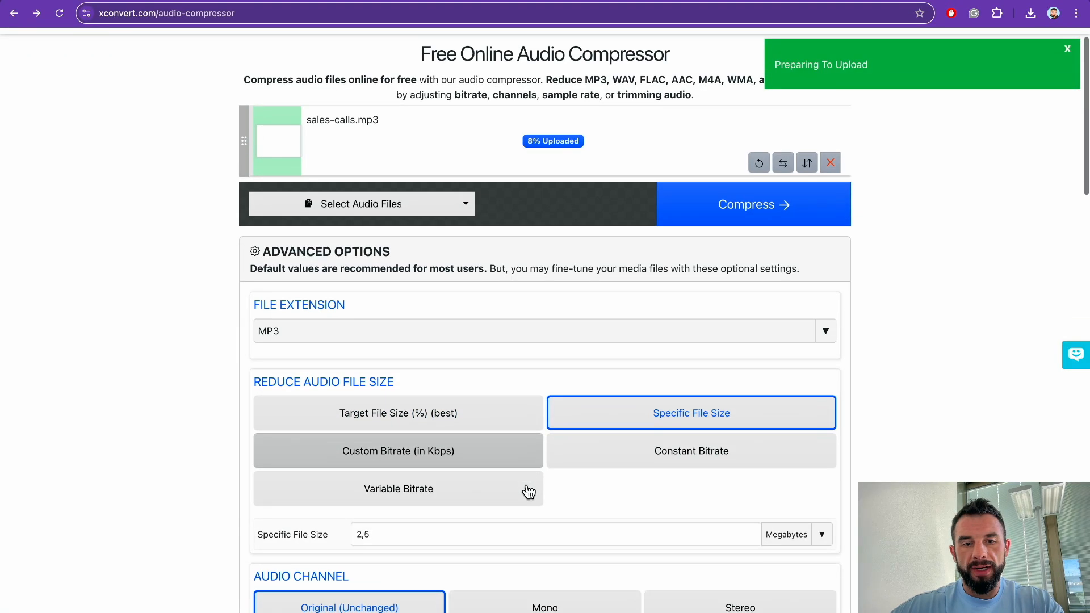
{"action": "double_click", "coordinate": [373, 538]}
{"action": "type", "text": "25"}
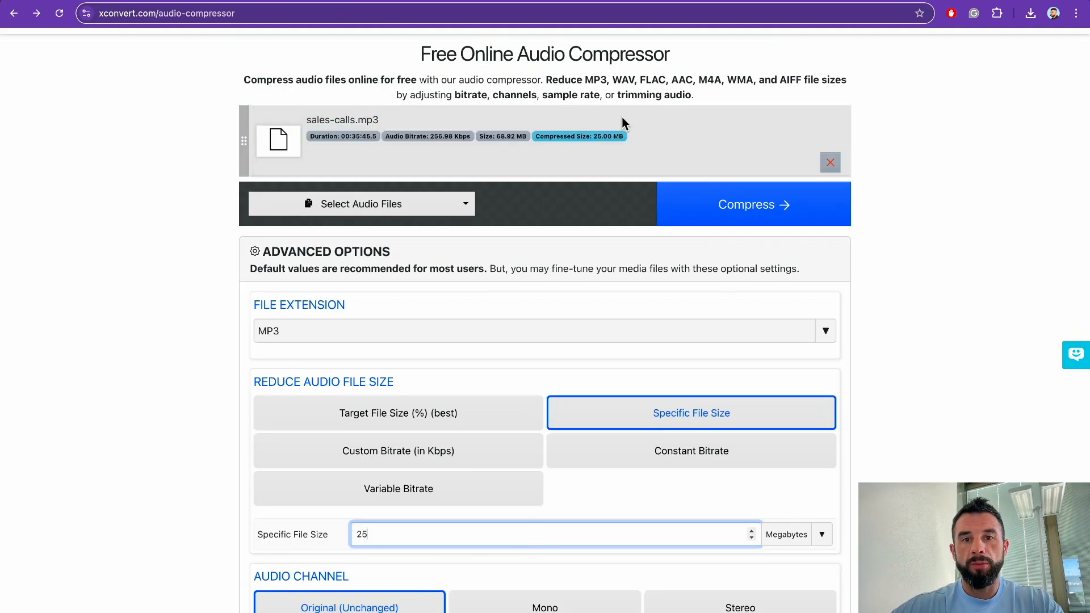
{"action": "left_click", "coordinate": [724, 217]}
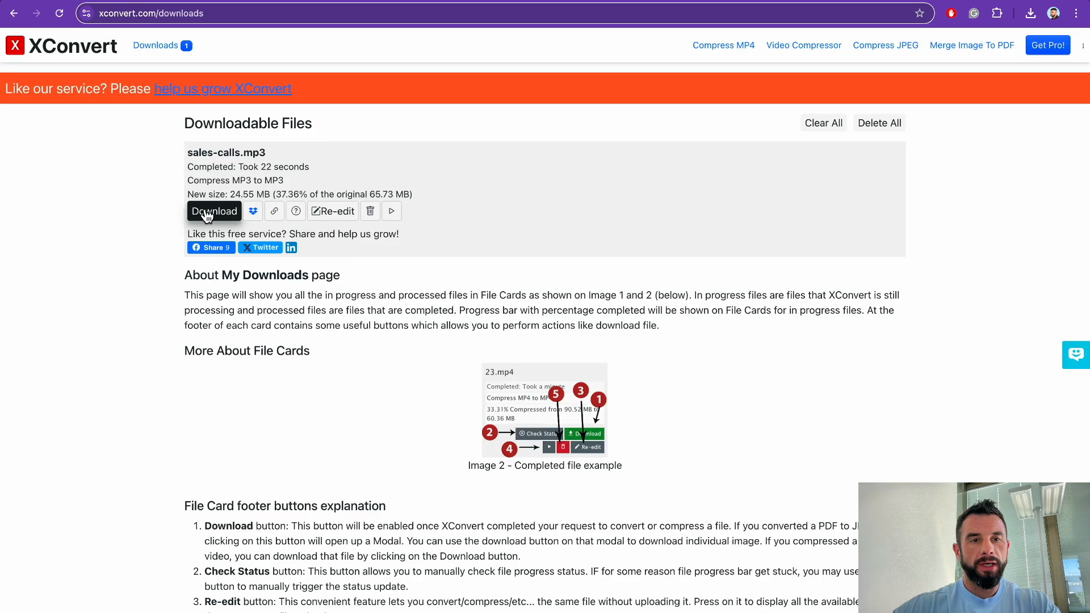
{"action": "left_click", "coordinate": [203, 211]}
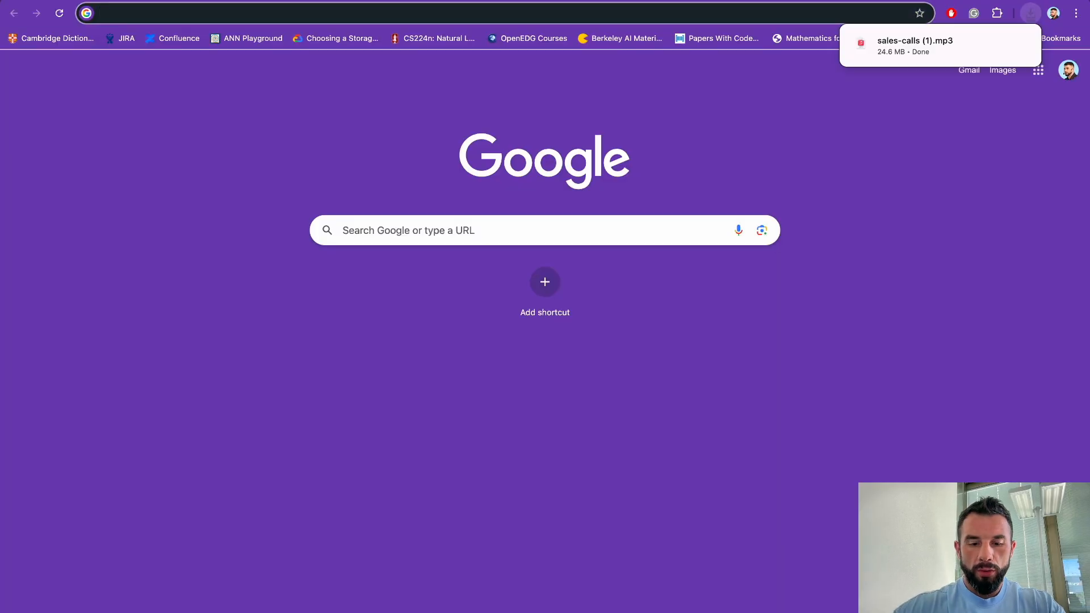
Step: Upload the compressed sales-calls (1).mp3 into the n8n folder of My Drive
{"action": "type", "text": "google drive"}
{"action": "key", "text": "Return"}
{"action": "left_click", "coordinate": [382, 266]}
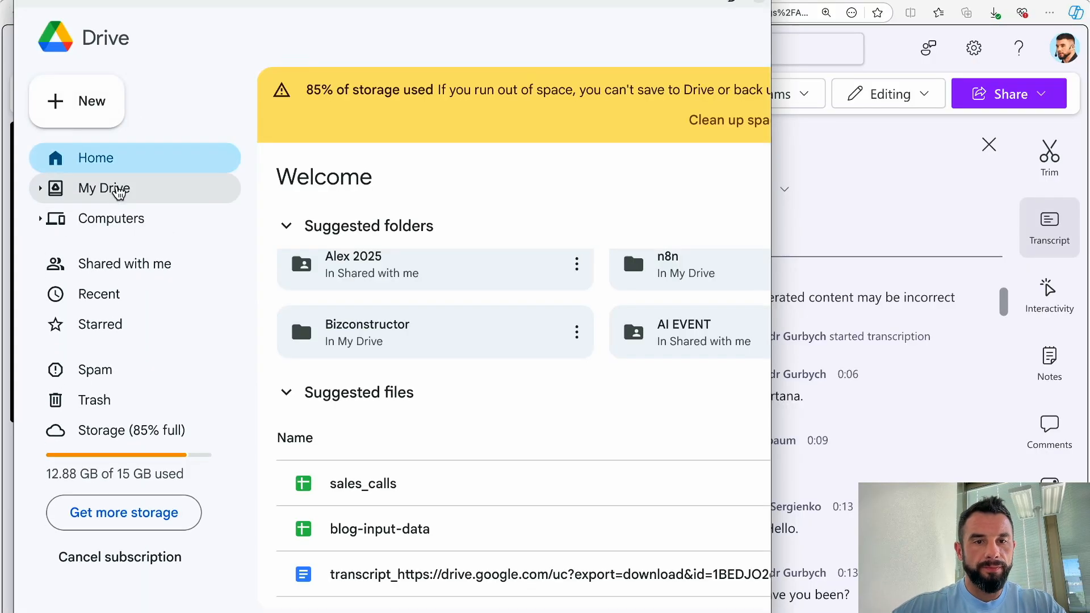
{"action": "left_click", "coordinate": [118, 192]}
{"action": "key", "text": "super+Tab"}
{"action": "left_click_drag", "start_coordinate": [425, 280], "coordinate": [414, 391]}
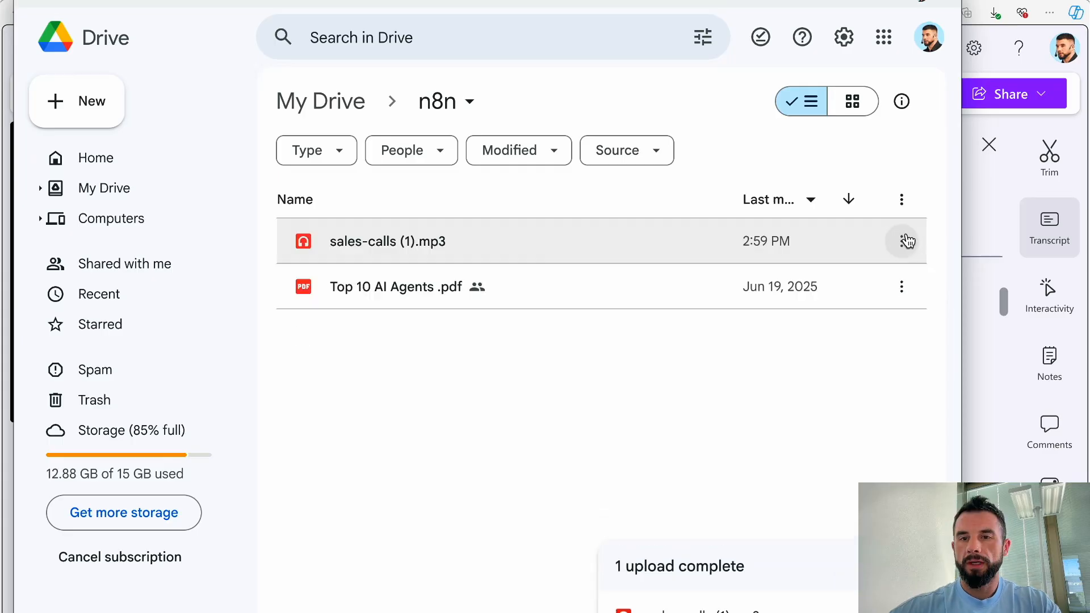
Step: Share the mp3 so anyone with the link can view it, and copy the link
{"action": "left_click", "coordinate": [903, 244]}
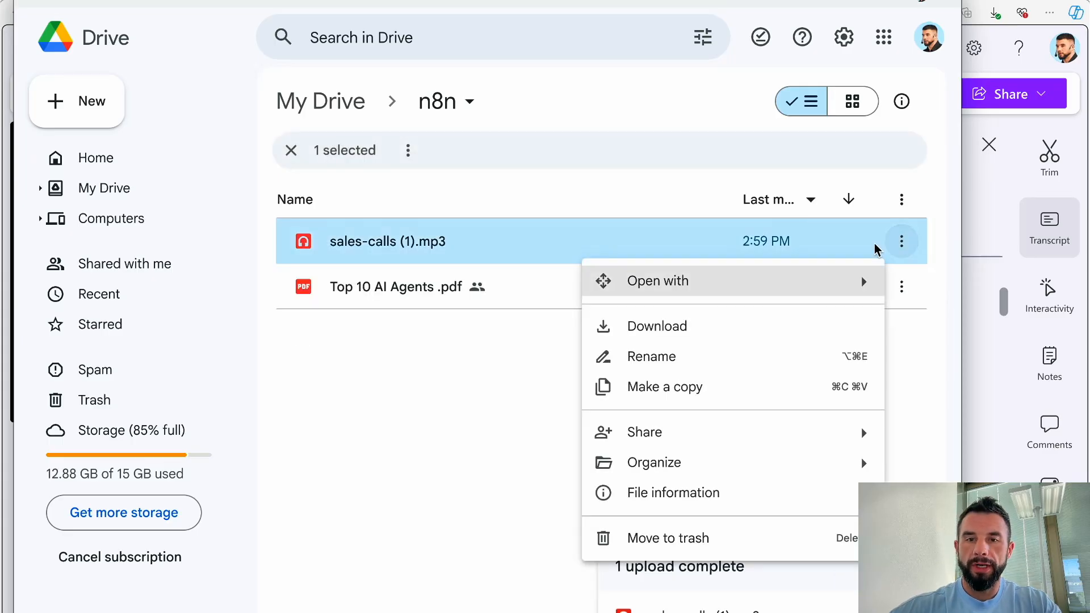
{"action": "mouse_move", "coordinate": [663, 443]}
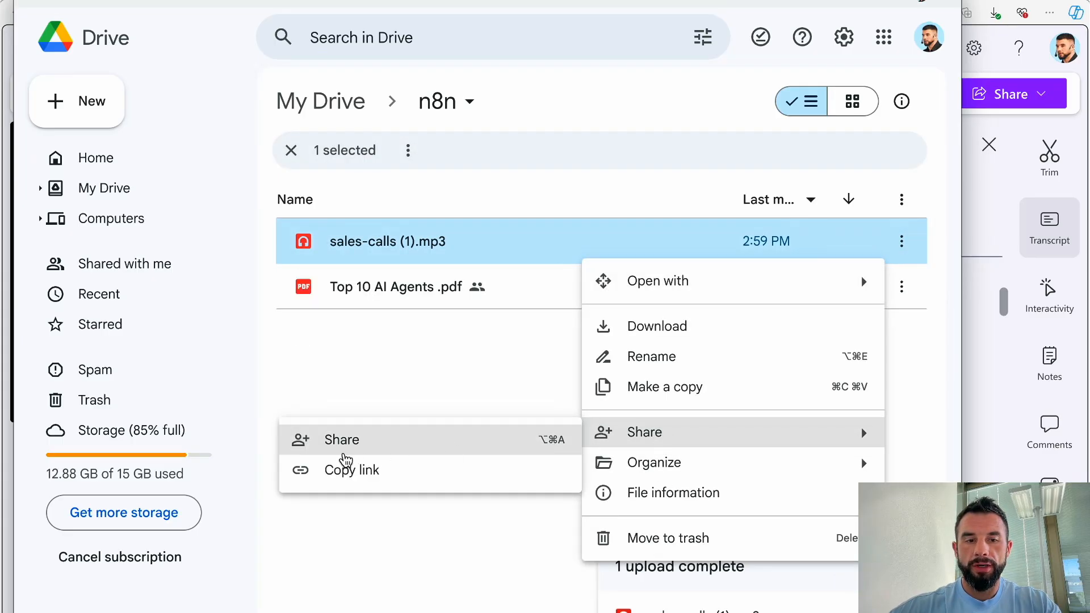
{"action": "left_click", "coordinate": [336, 450]}
{"action": "left_click", "coordinate": [359, 402]}
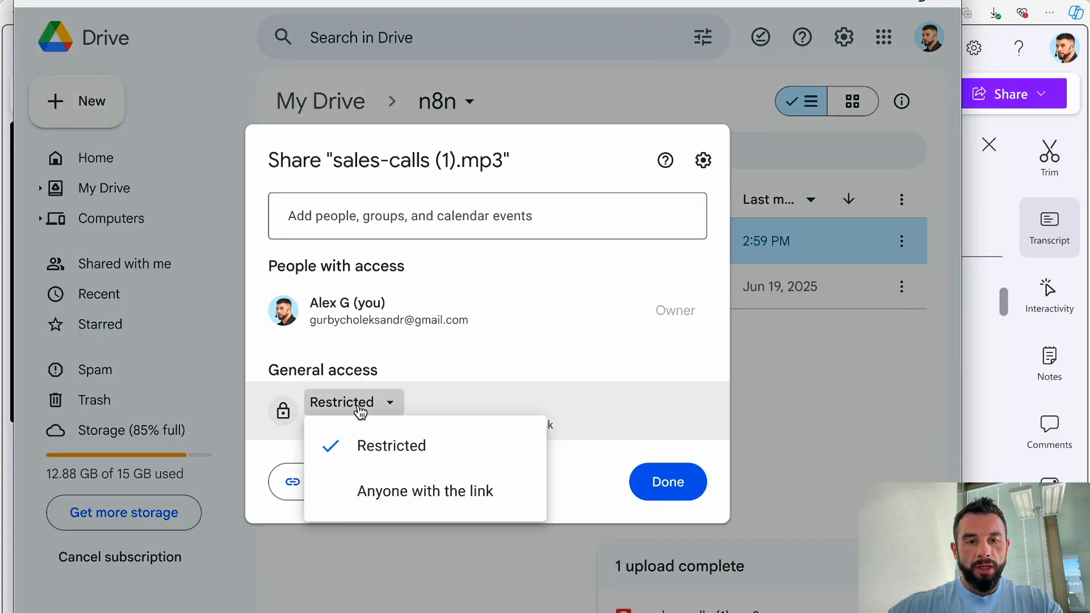
{"action": "left_click", "coordinate": [373, 497]}
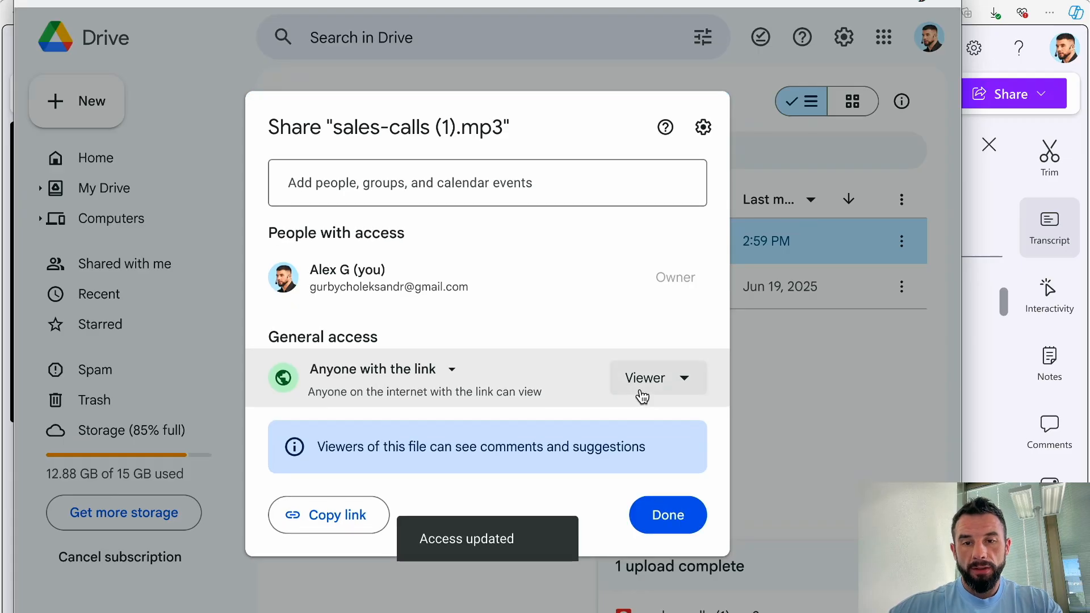
{"action": "left_click", "coordinate": [317, 518]}
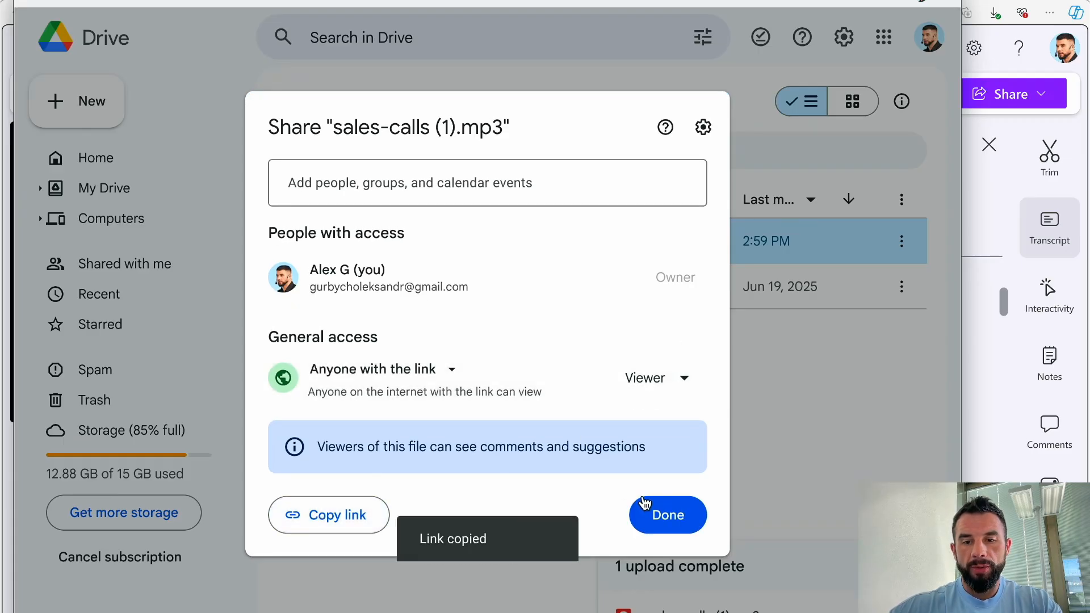
{"action": "left_click", "coordinate": [669, 517]}
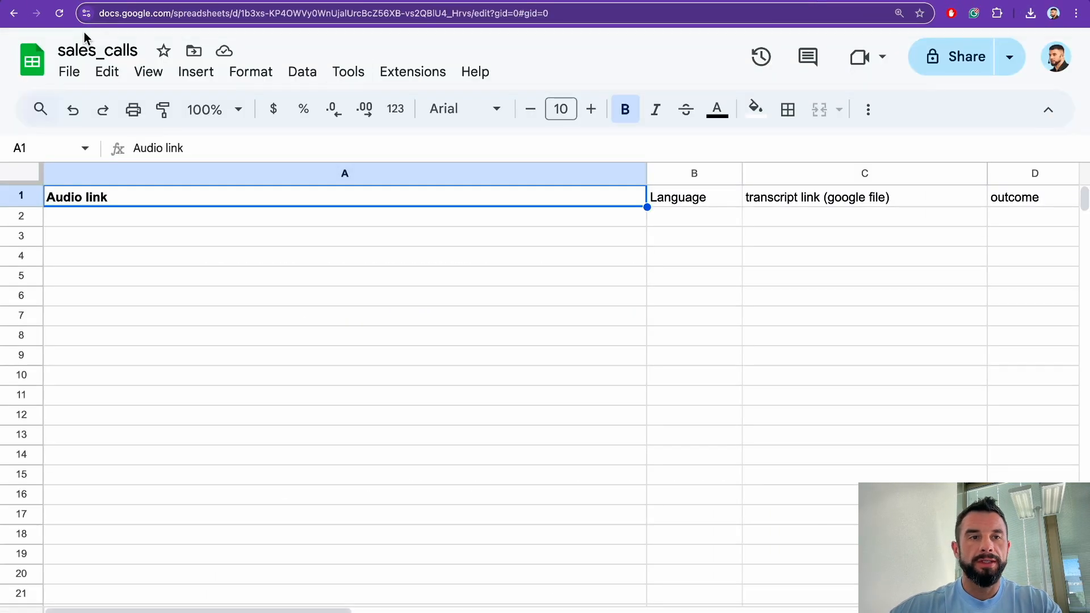
Step: Put the mp3's Drive link in A2 and 'English' in B2 of sales_calls
{"action": "left_click", "coordinate": [115, 219]}
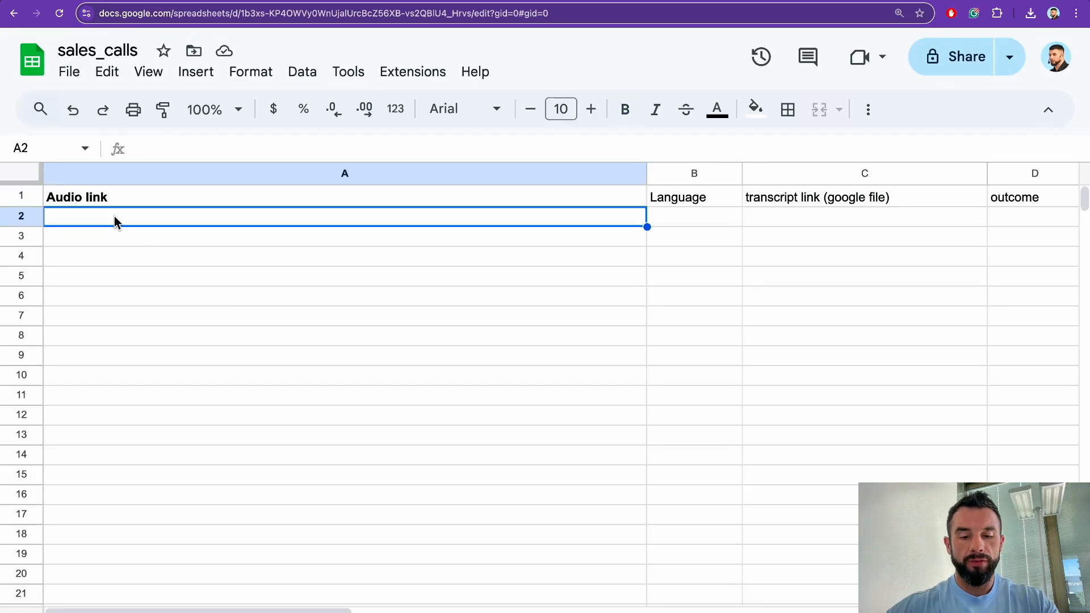
{"action": "key", "text": "super+v"}
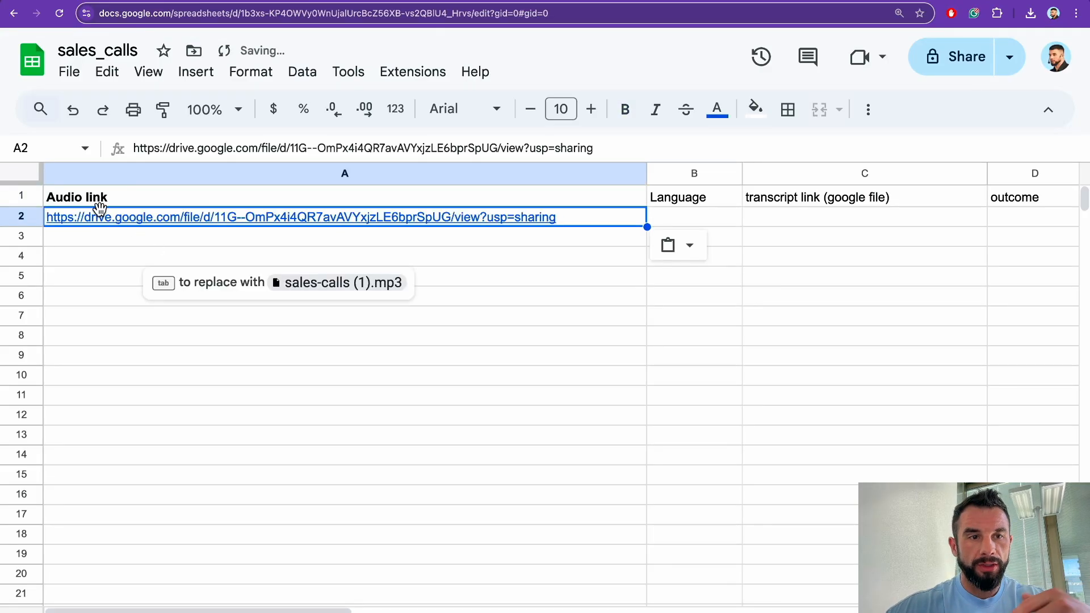
{"action": "double_click", "coordinate": [691, 222]}
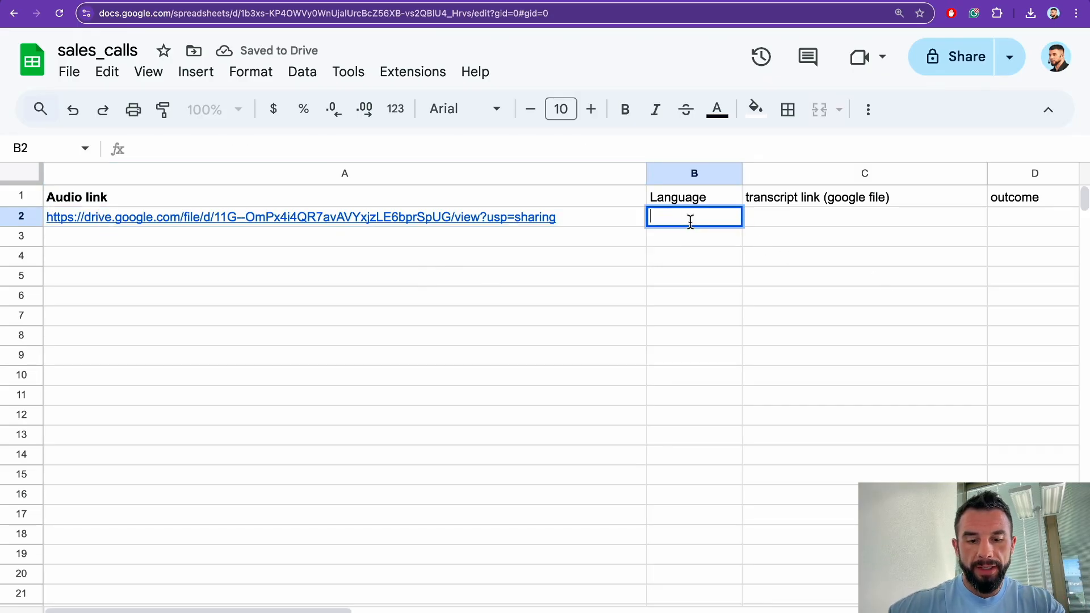
{"action": "type", "text": "English"}
{"action": "left_click", "coordinate": [677, 272]}
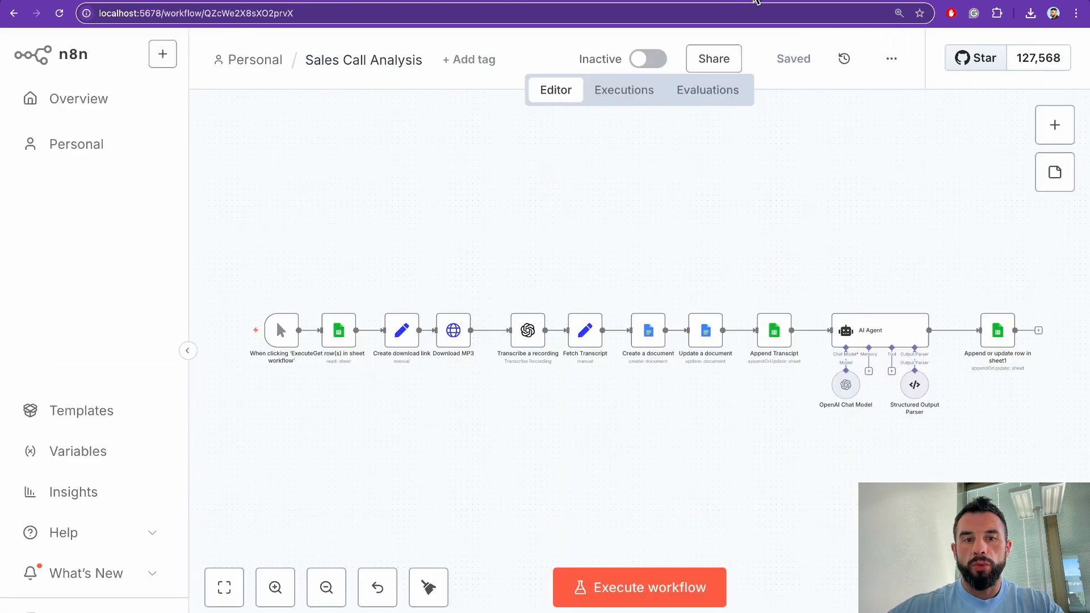
Step: Execute the Sales Call Analysis workflow and follow its nodes across the canvas
{"action": "scroll", "coordinate": [271, 260], "scroll_direction": "down", "scroll_amount": 2}
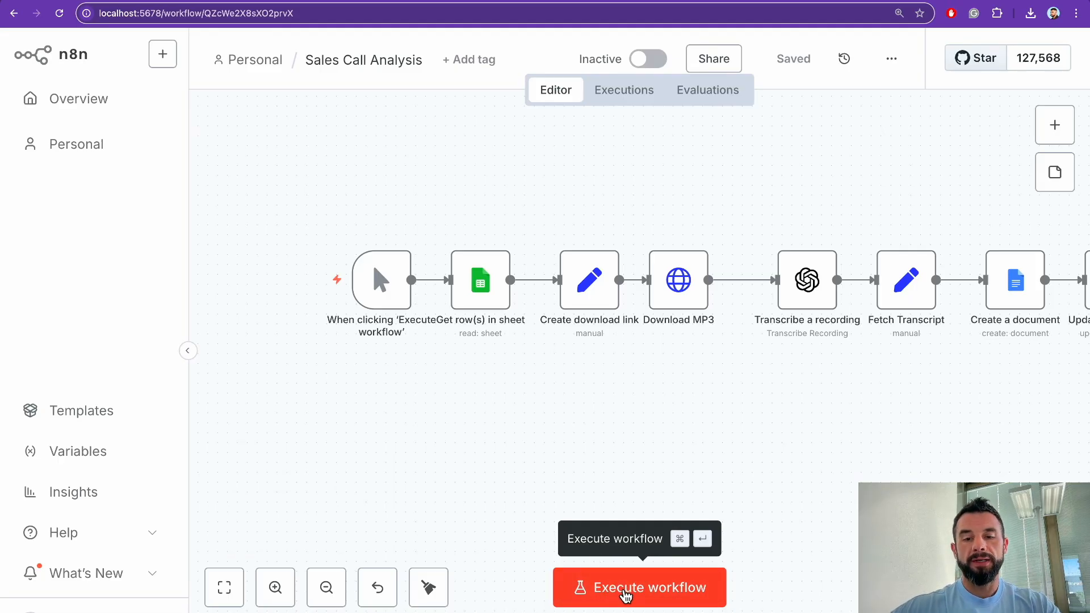
{"action": "left_click", "coordinate": [624, 590]}
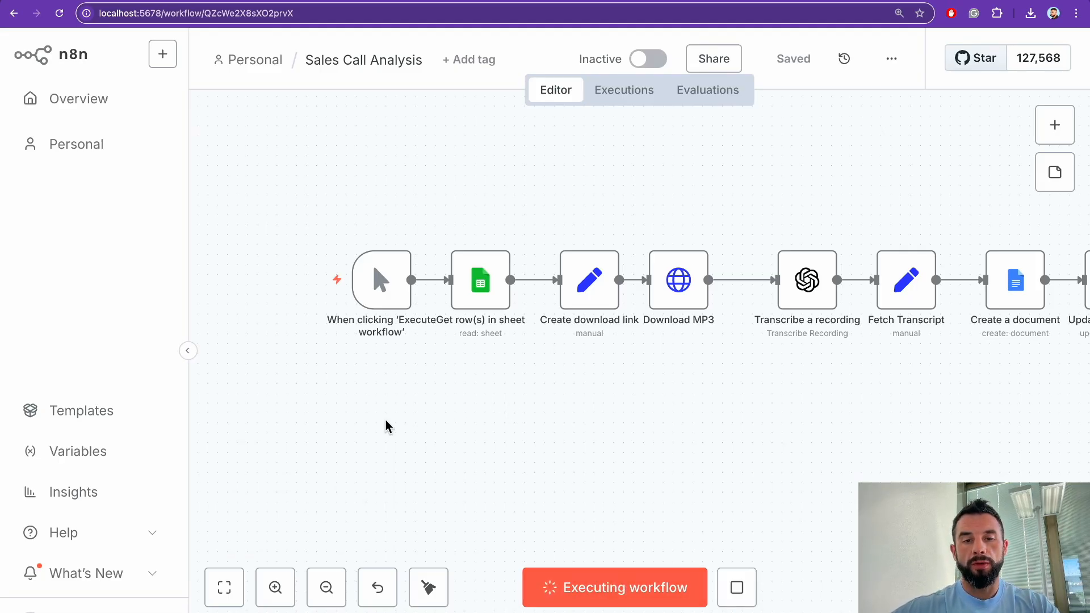
{"action": "scroll", "coordinate": [420, 386], "scroll_direction": "right", "scroll_amount": 3}
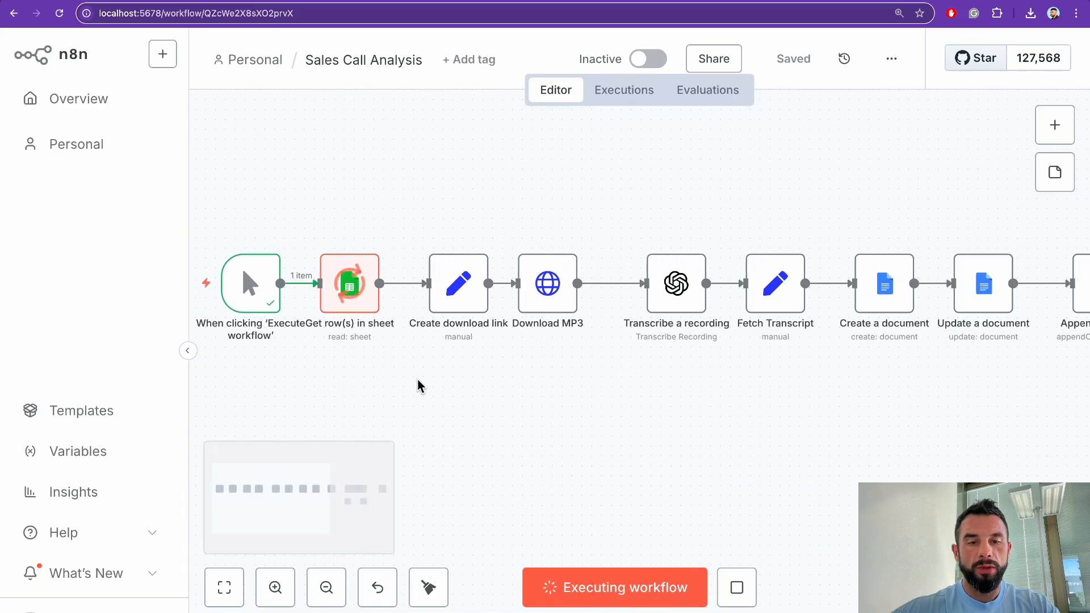
{"action": "scroll", "coordinate": [420, 386], "scroll_direction": "right", "scroll_amount": 3}
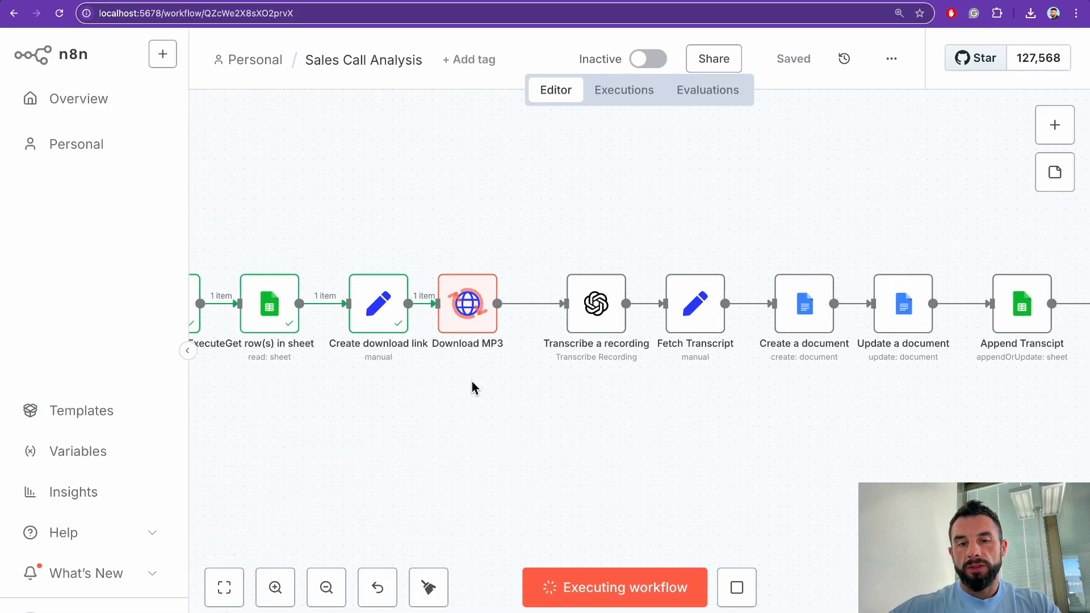
{"action": "scroll", "coordinate": [472, 382], "scroll_direction": "right", "scroll_amount": 3}
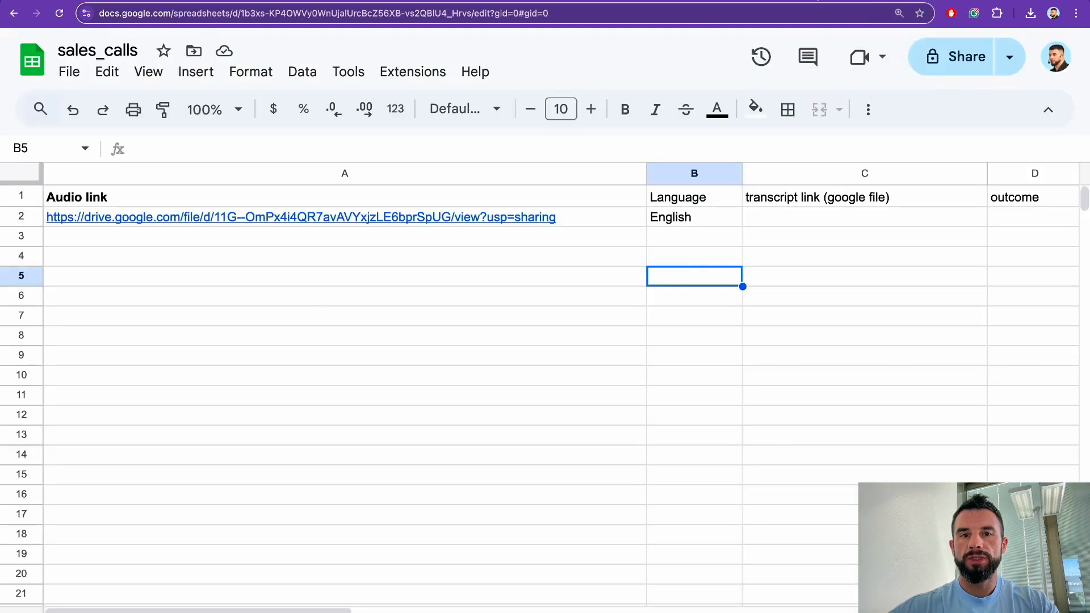
Step: Check that the transcript link, outcome and explanation cells in row 2 are still empty
{"action": "scroll", "coordinate": [461, 278], "scroll_direction": "right", "scroll_amount": 8}
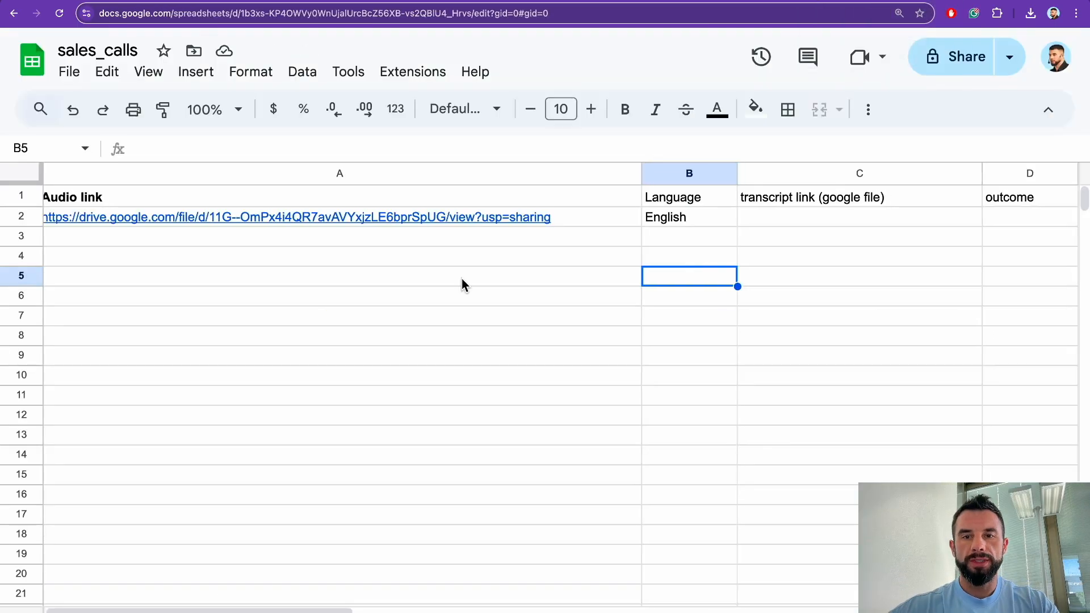
{"action": "left_click", "coordinate": [386, 216]}
{"action": "scroll", "coordinate": [386, 216], "scroll_direction": "right", "scroll_amount": 3}
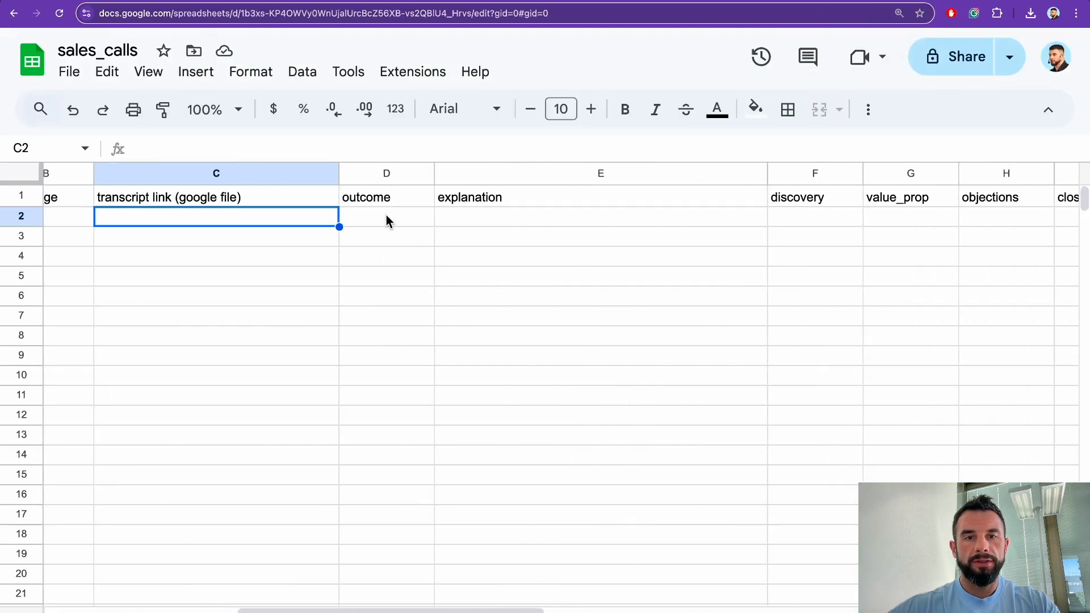
{"action": "left_click", "coordinate": [387, 215]}
{"action": "left_click", "coordinate": [460, 215]}
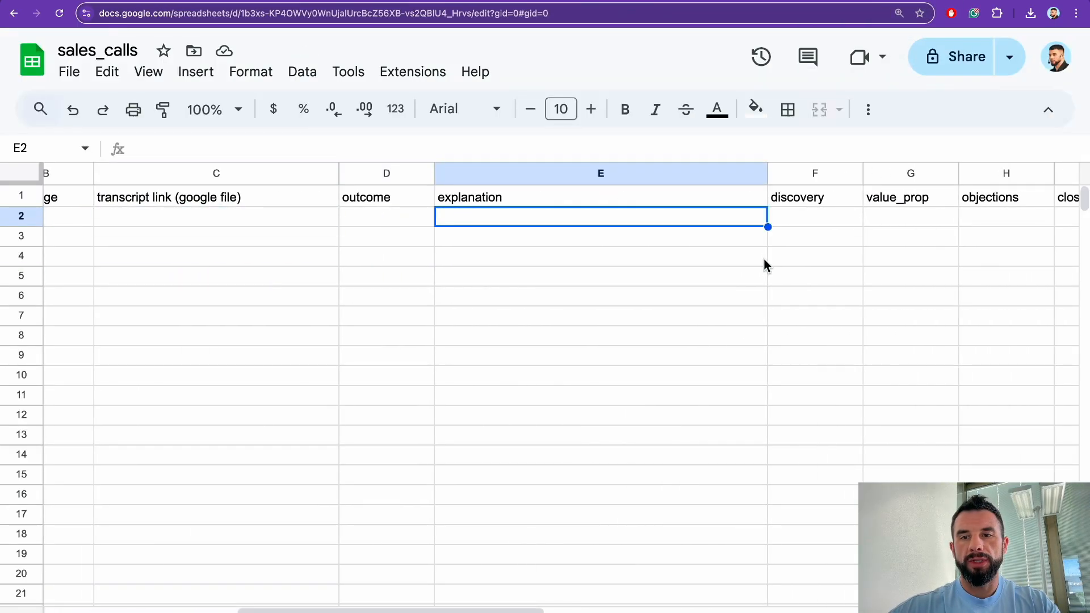
{"action": "scroll", "coordinate": [764, 256], "scroll_direction": "right", "scroll_amount": 10}
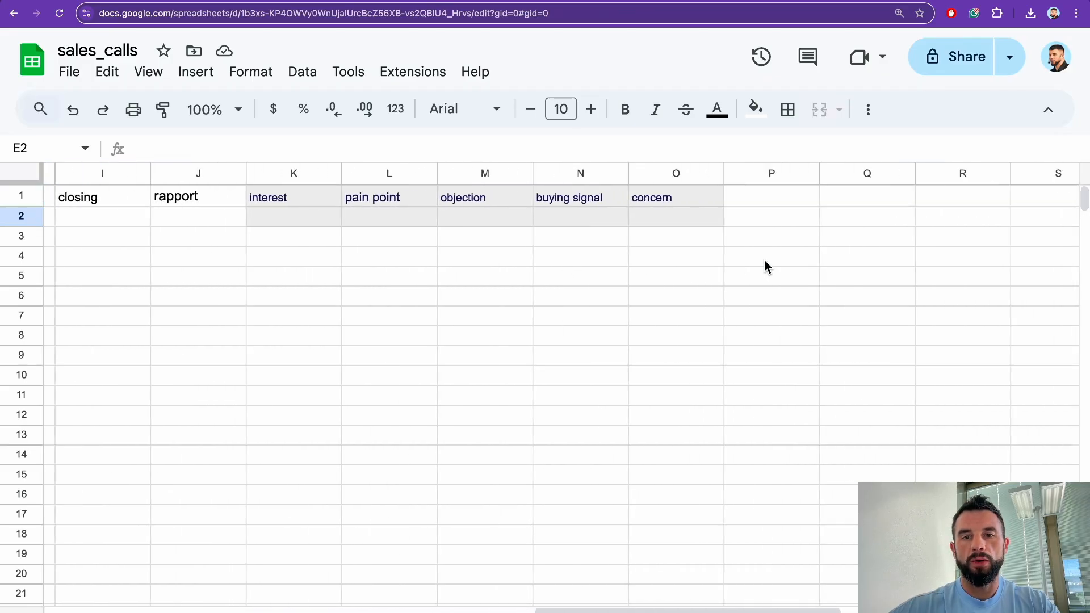
{"action": "scroll", "coordinate": [729, 230], "scroll_direction": "left", "scroll_amount": 5}
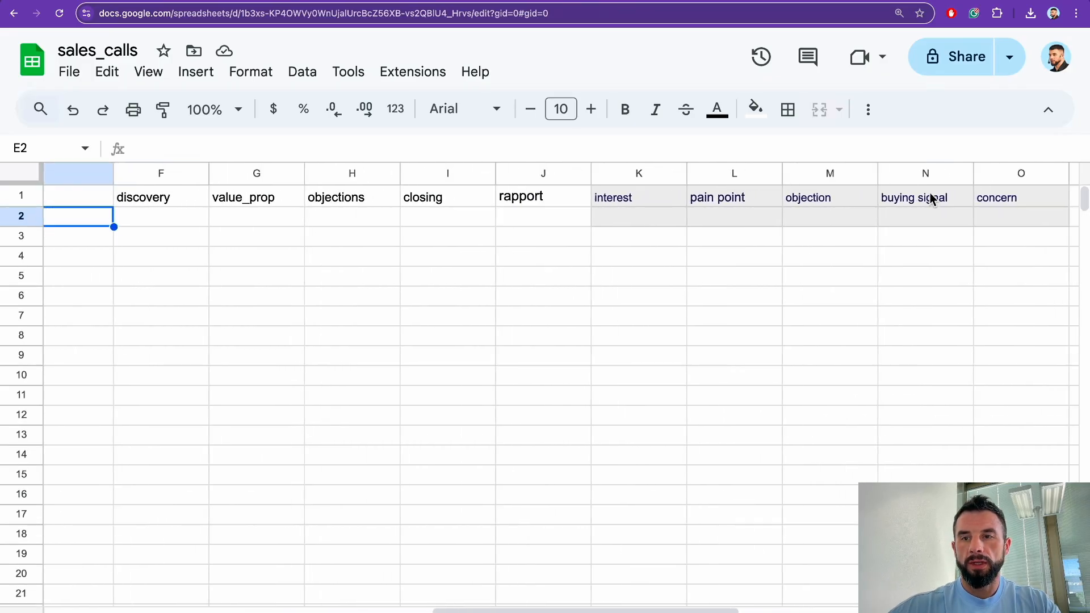
{"action": "left_click_drag", "start_coordinate": [1019, 197], "coordinate": [232, 223]}
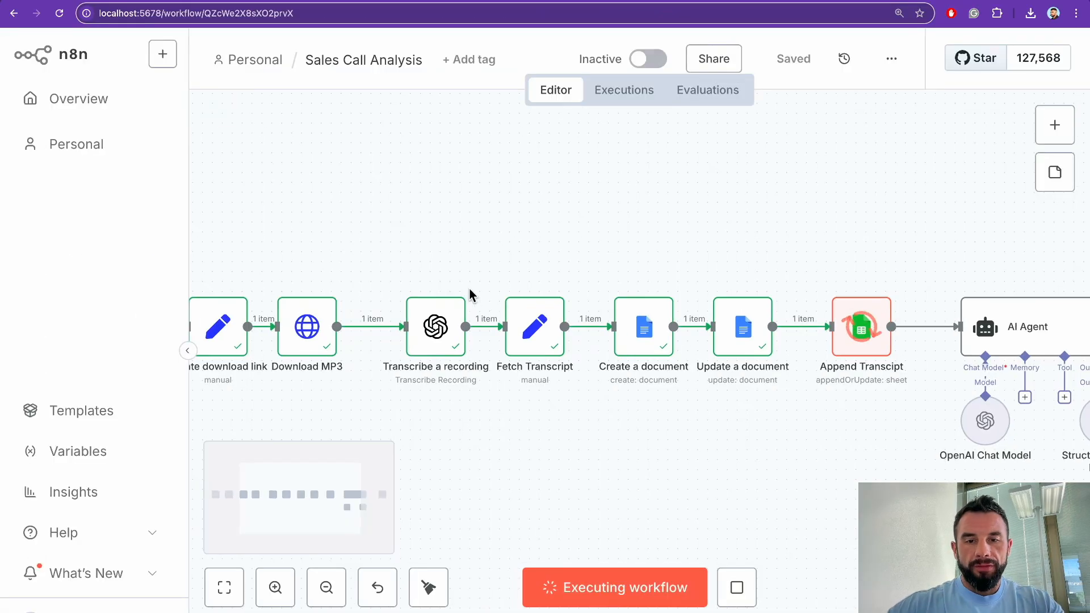
{"action": "scroll", "coordinate": [469, 292], "scroll_direction": "right", "scroll_amount": 3}
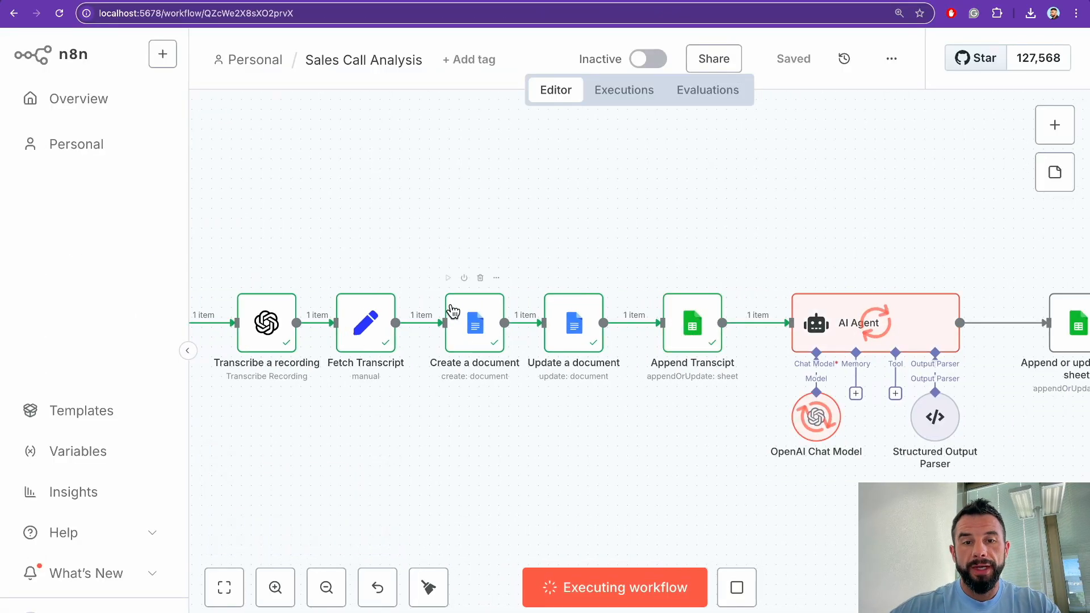
{"action": "scroll", "coordinate": [448, 304], "scroll_direction": "right", "scroll_amount": 2}
{"action": "scroll", "coordinate": [454, 317], "scroll_direction": "right", "scroll_amount": 2}
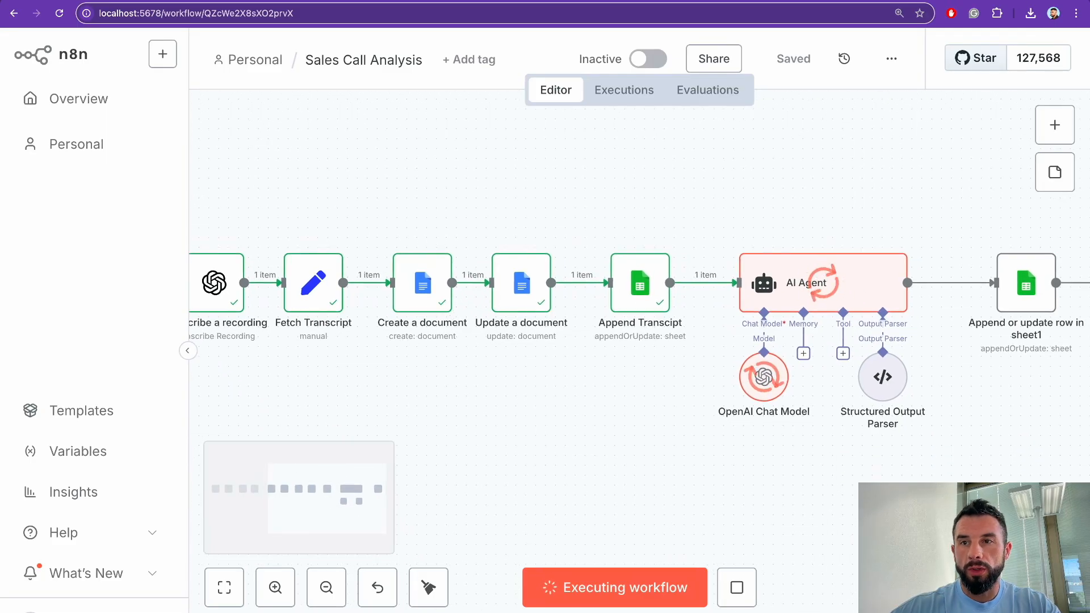
Step: Open the workflow's transcript document from Google Docs and scroll to its end
{"action": "key", "text": "super+t"}
{"action": "type", "text": "g"}
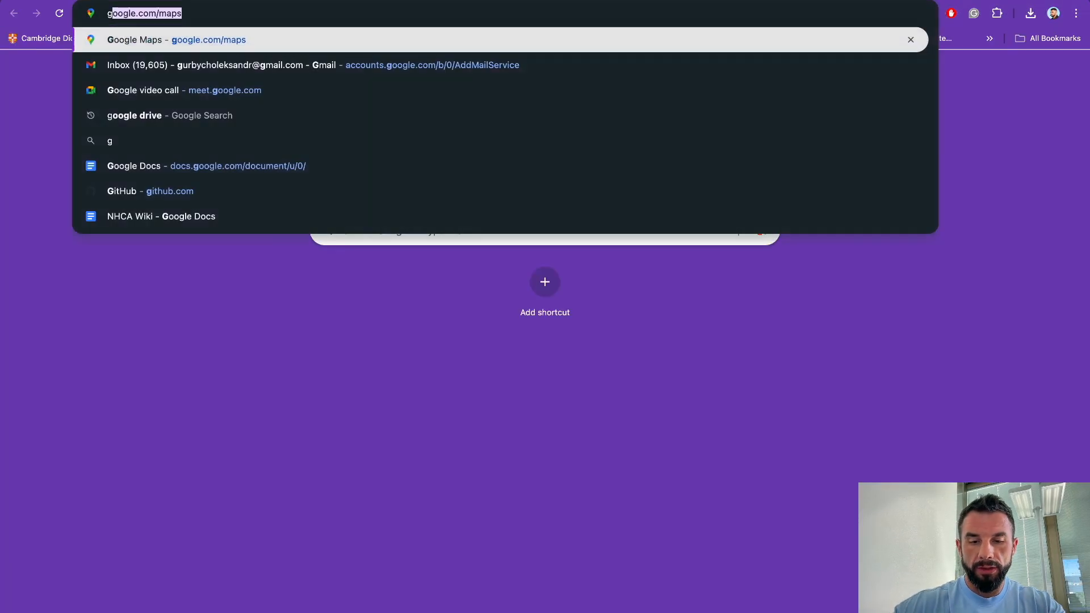
{"action": "type", "text": "oogle docs"}
{"action": "key", "text": "Return"}
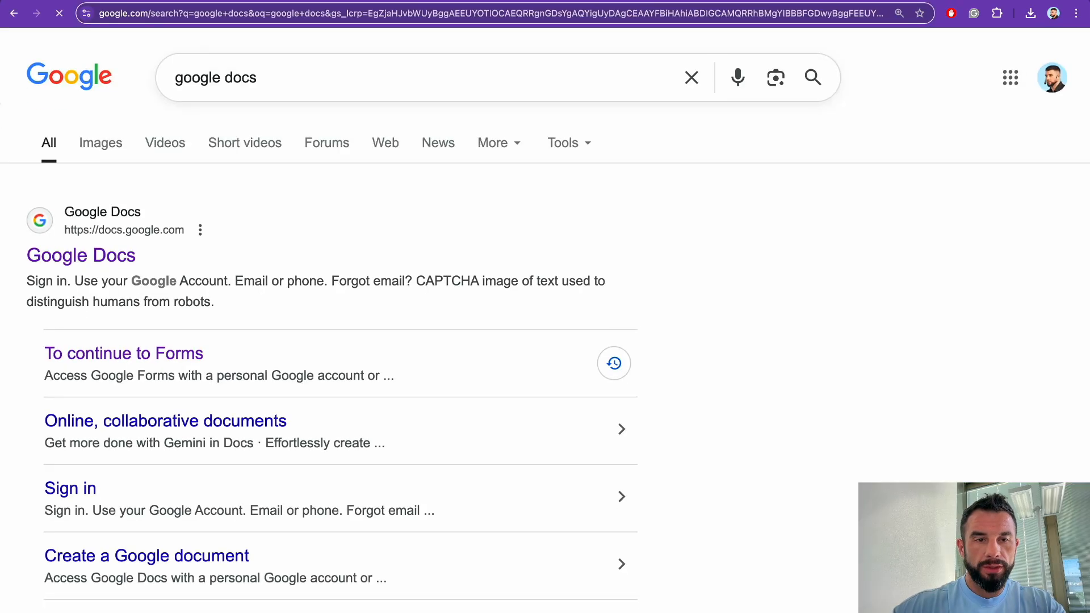
{"action": "left_click", "coordinate": [92, 254]}
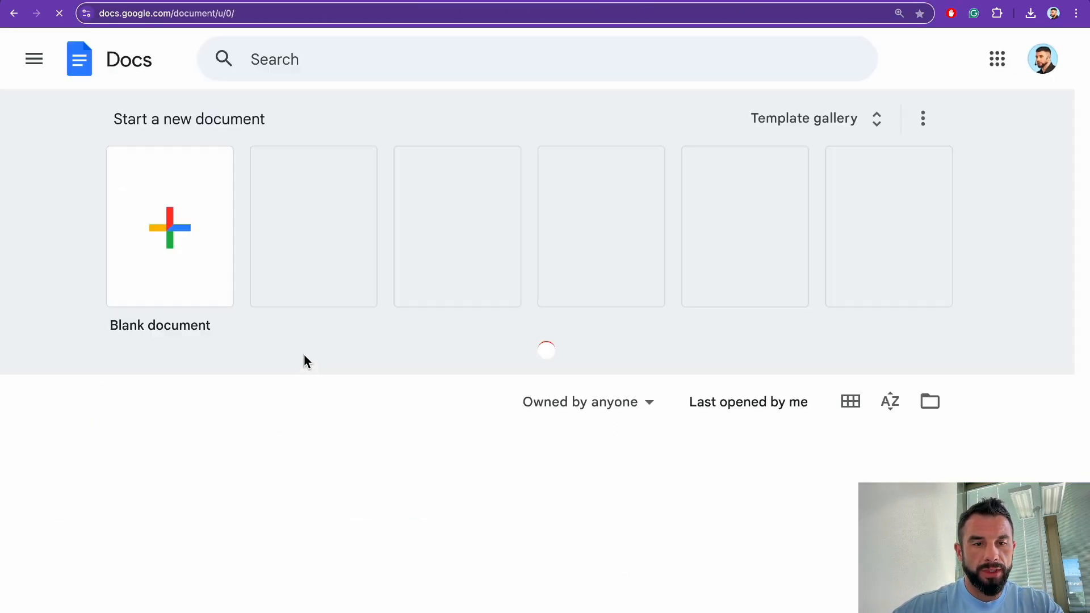
{"action": "left_click", "coordinate": [309, 432]}
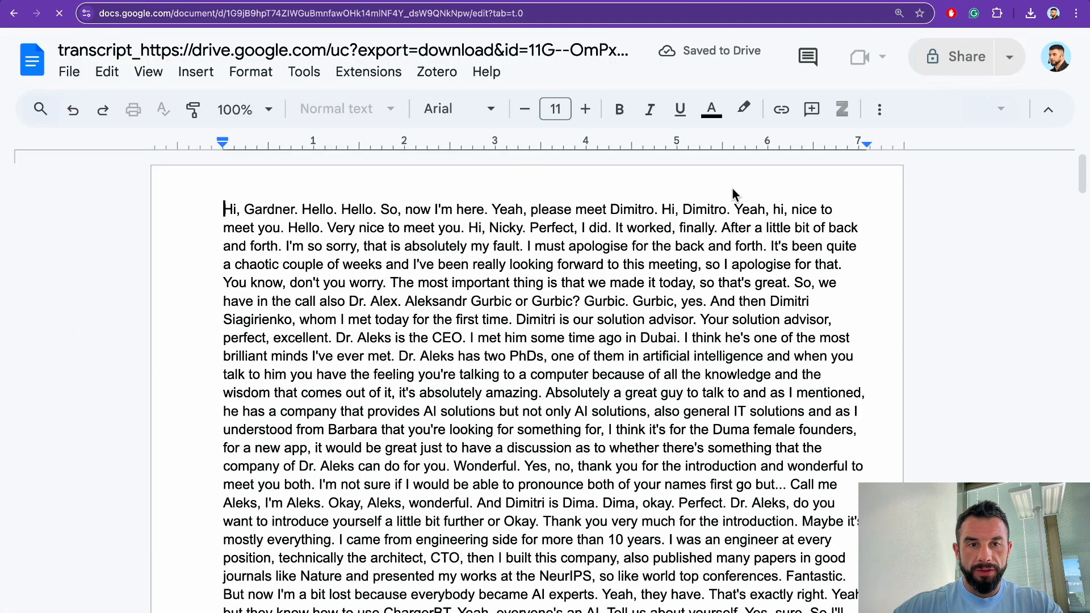
{"action": "left_click_drag", "start_coordinate": [228, 205], "coordinate": [284, 282]}
{"action": "scroll", "coordinate": [332, 279], "scroll_direction": "down", "scroll_amount": 10}
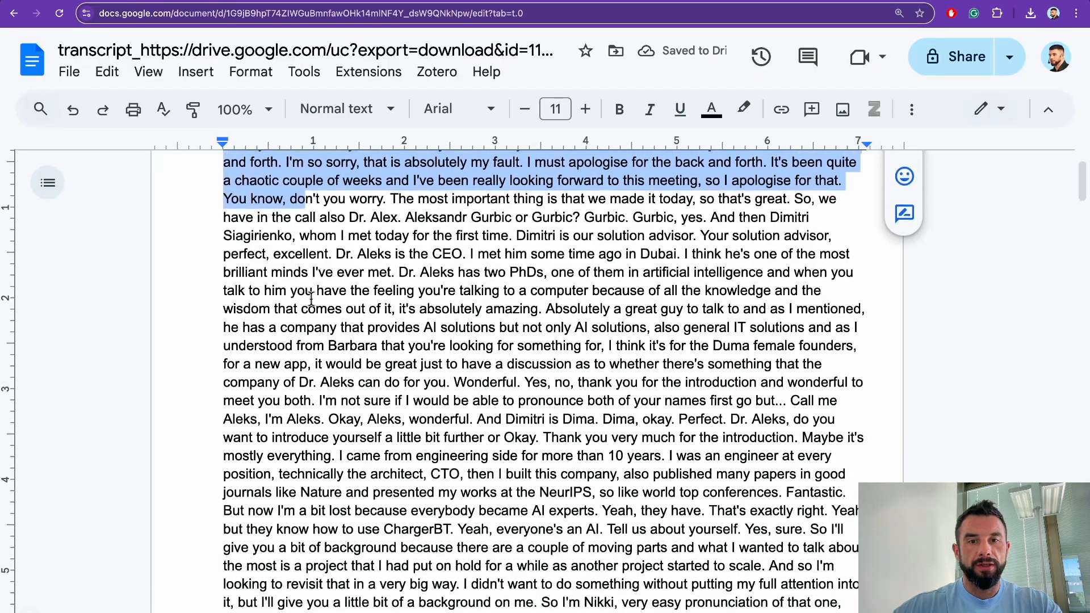
{"action": "scroll", "coordinate": [332, 279], "scroll_direction": "down", "scroll_amount": 20}
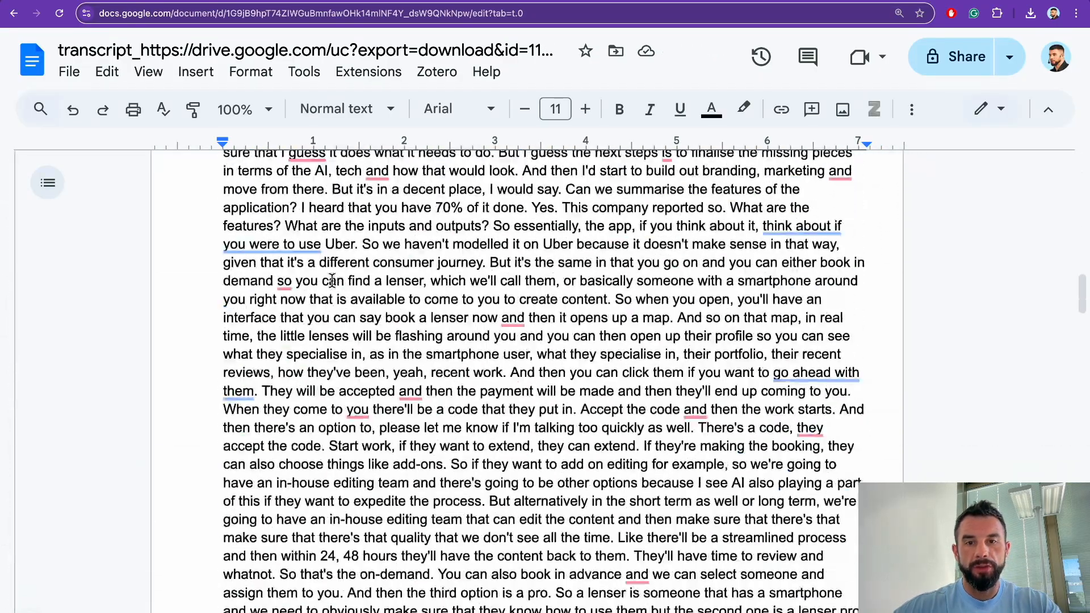
{"action": "scroll", "coordinate": [332, 279], "scroll_direction": "down", "scroll_amount": 20}
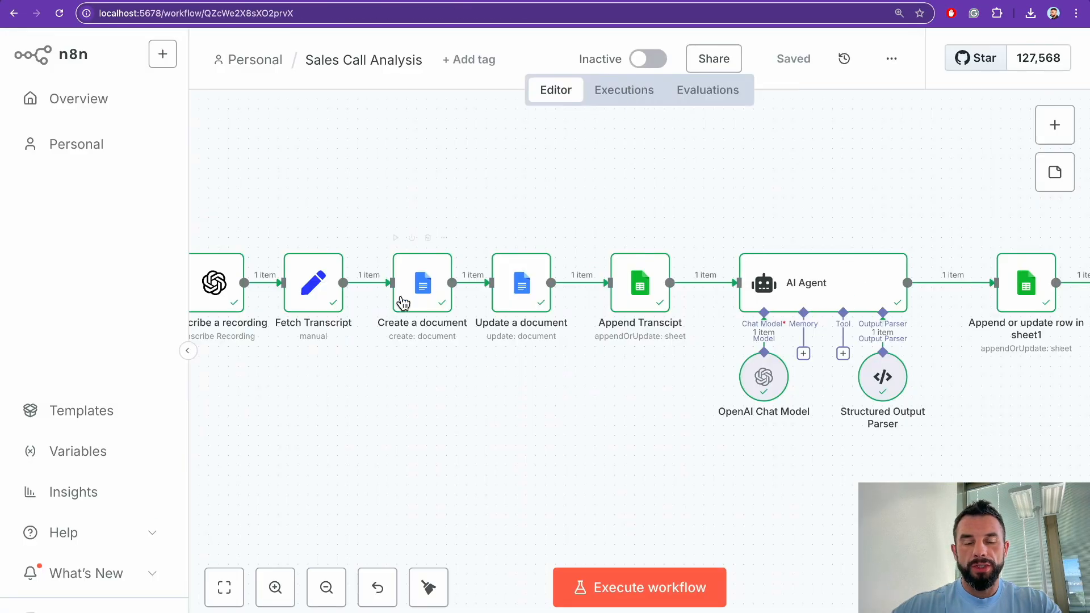
Step: Follow the finished run to the 'Append or update row in sheet1' node, then view sales_calls
{"action": "left_click", "coordinate": [644, 284]}
{"action": "scroll", "coordinate": [638, 361], "scroll_direction": "up", "scroll_amount": 1}
{"action": "scroll", "coordinate": [539, 421], "scroll_direction": "right", "scroll_amount": 6}
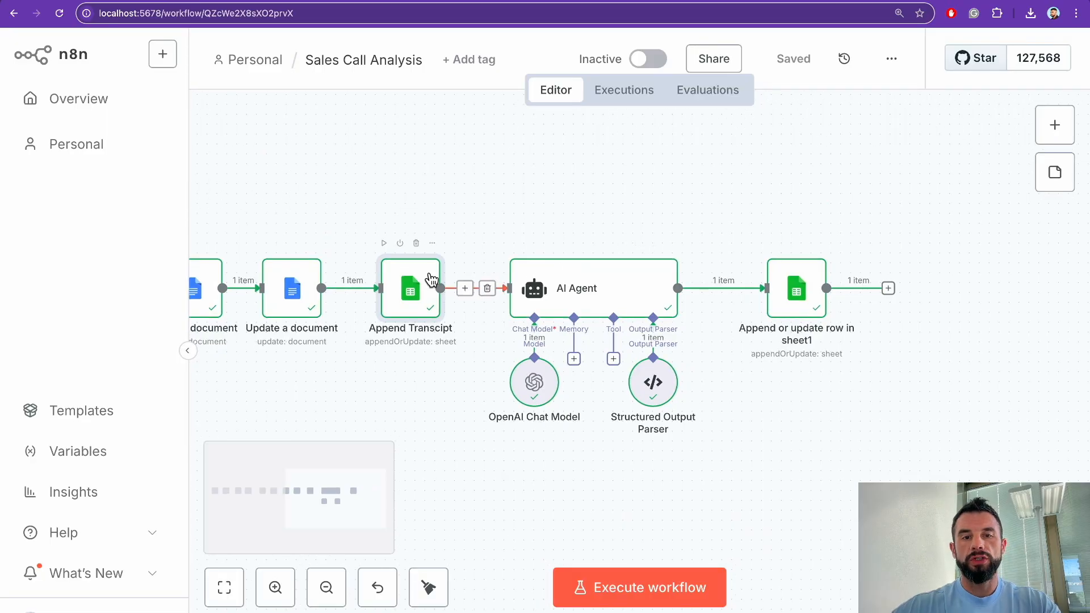
{"action": "scroll", "coordinate": [475, 368], "scroll_direction": "right", "scroll_amount": 5}
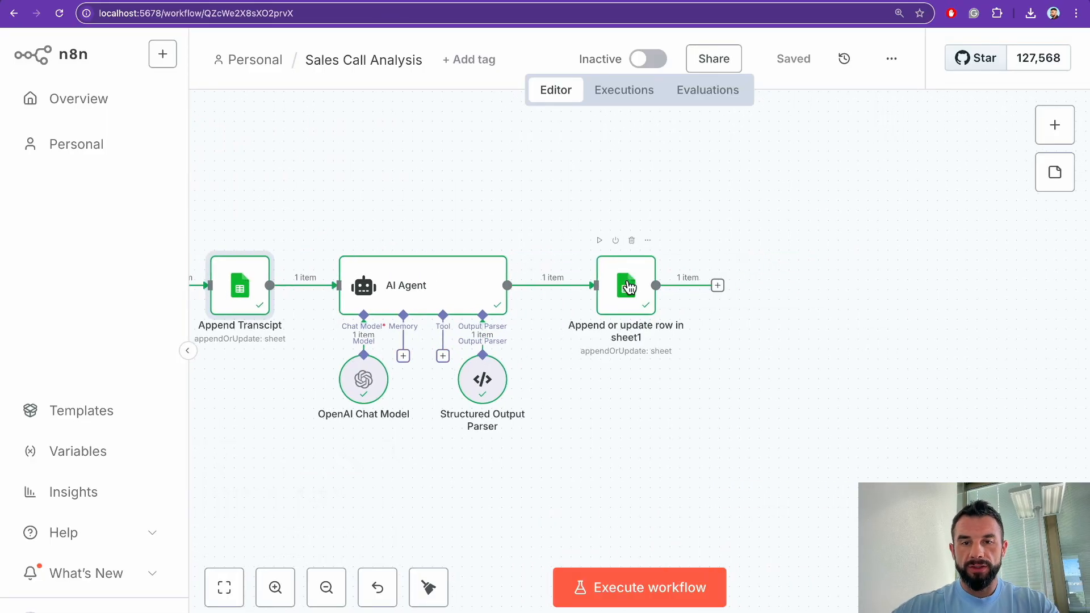
{"action": "left_click", "coordinate": [799, 0]}
{"action": "scroll", "coordinate": [331, 200], "scroll_direction": "left", "scroll_amount": 10}
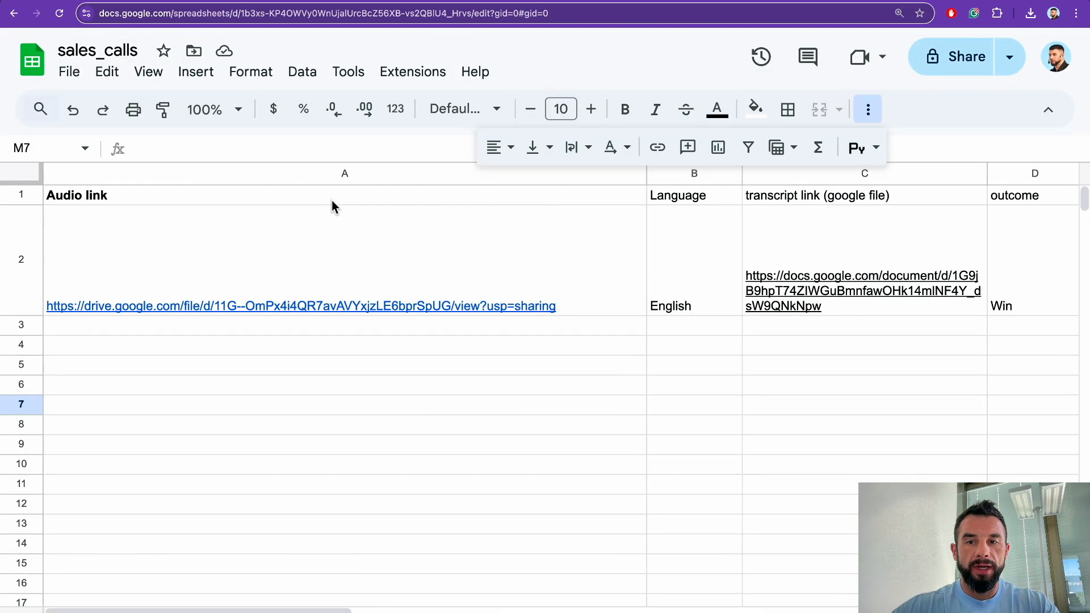
{"action": "scroll", "coordinate": [332, 200], "scroll_direction": "right", "scroll_amount": 3}
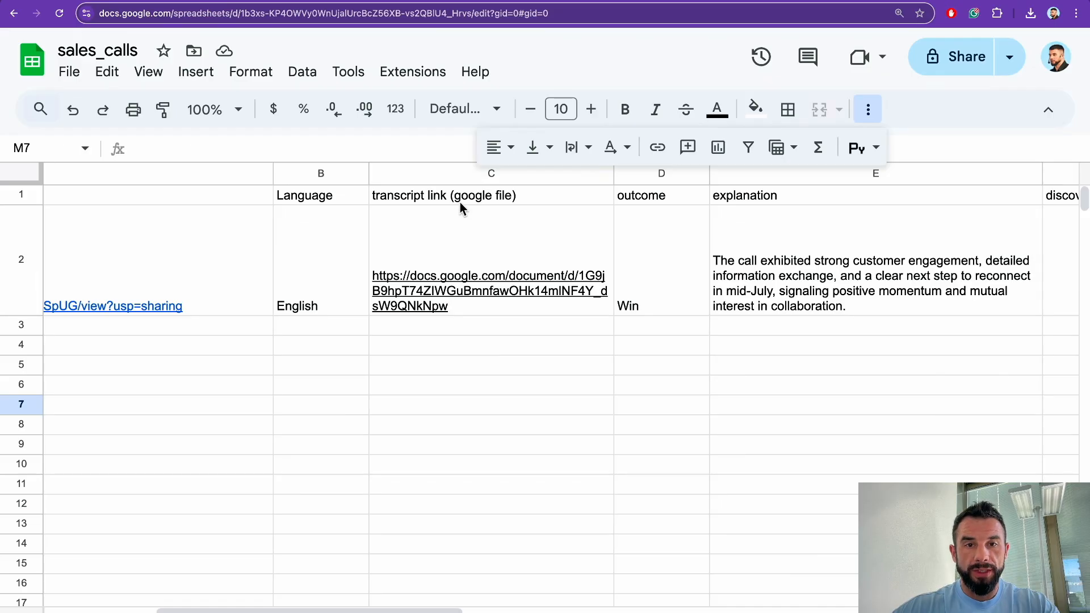
{"action": "scroll", "coordinate": [426, 298], "scroll_direction": "right", "scroll_amount": 2}
{"action": "scroll", "coordinate": [426, 298], "scroll_direction": "right", "scroll_amount": 6}
{"action": "left_click", "coordinate": [437, 194]}
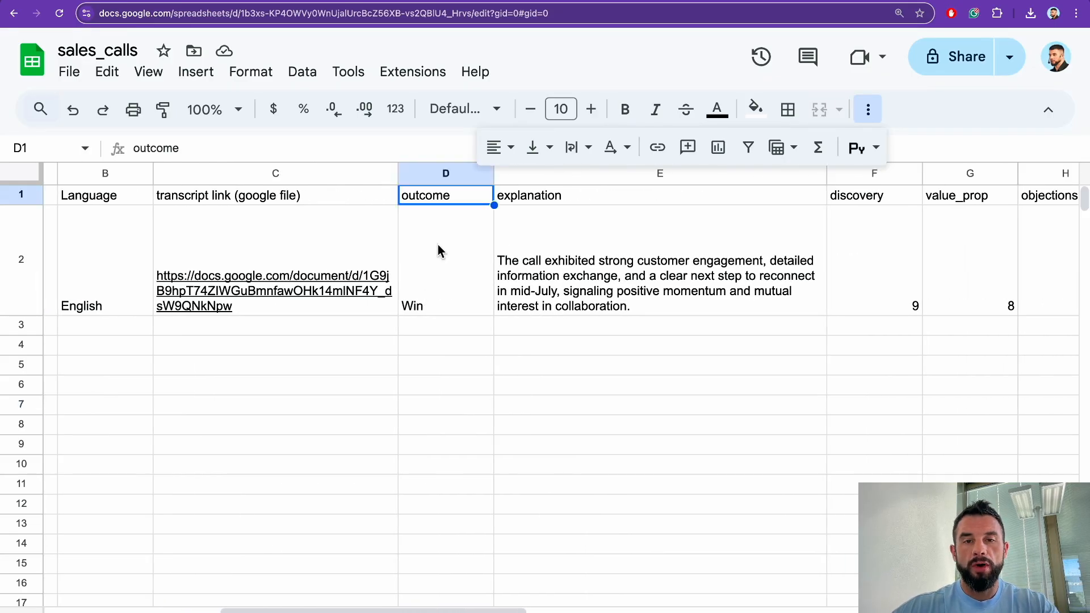
{"action": "scroll", "coordinate": [437, 244], "scroll_direction": "right", "scroll_amount": 1}
{"action": "left_click", "coordinate": [405, 307]}
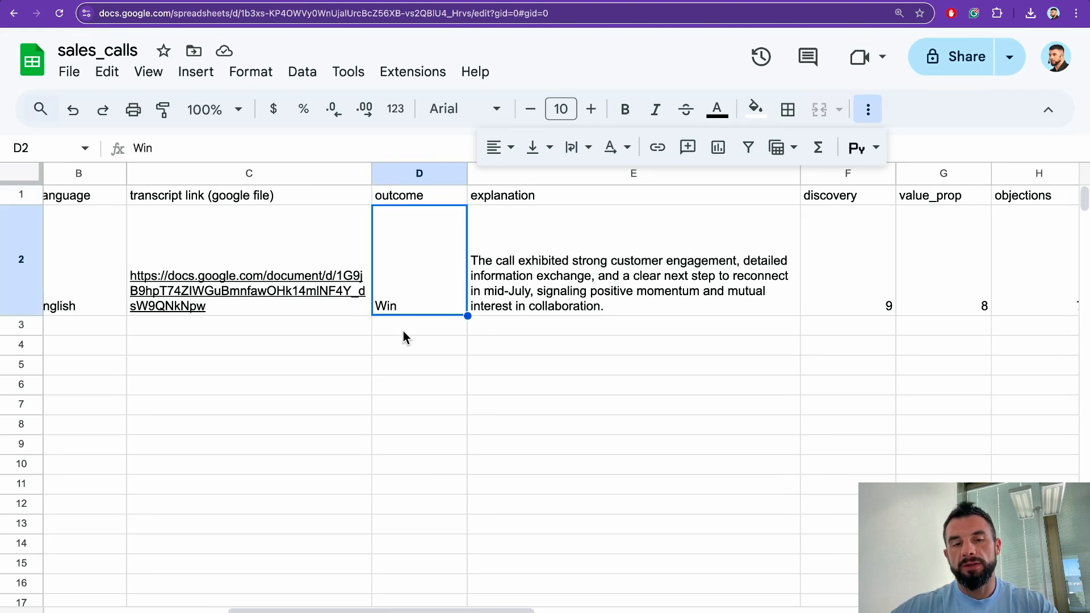
{"action": "scroll", "coordinate": [428, 289], "scroll_direction": "right", "scroll_amount": 3}
{"action": "left_click", "coordinate": [454, 246]}
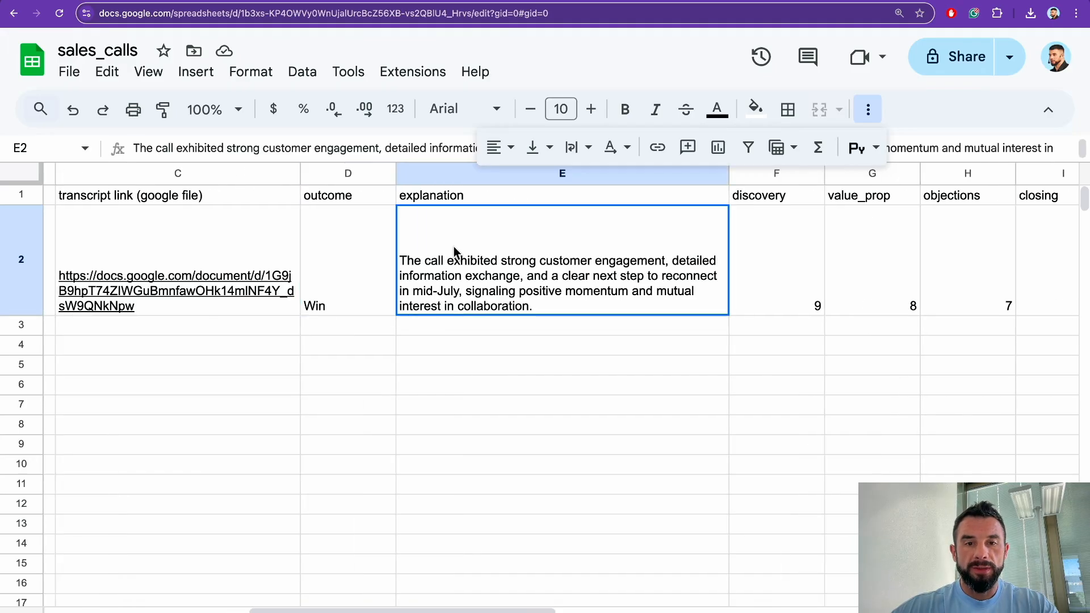
{"action": "scroll", "coordinate": [447, 290], "scroll_direction": "right", "scroll_amount": 1}
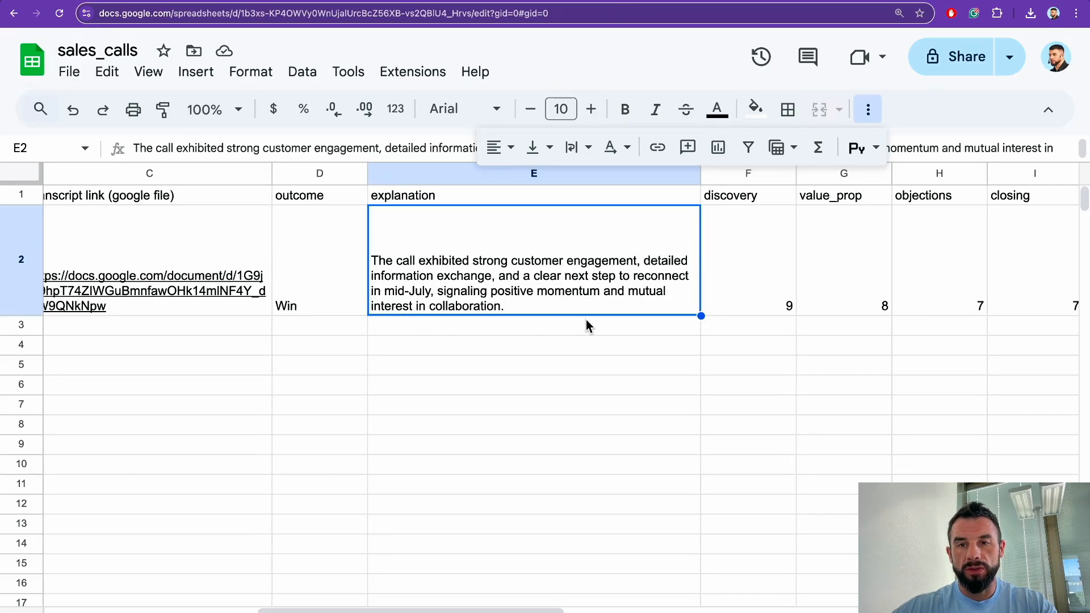
{"action": "scroll", "coordinate": [586, 324], "scroll_direction": "right", "scroll_amount": 4}
{"action": "scroll", "coordinate": [585, 319], "scroll_direction": "right", "scroll_amount": 2}
{"action": "left_click_drag", "start_coordinate": [452, 253], "coordinate": [808, 261]}
{"action": "left_click", "coordinate": [550, 427]}
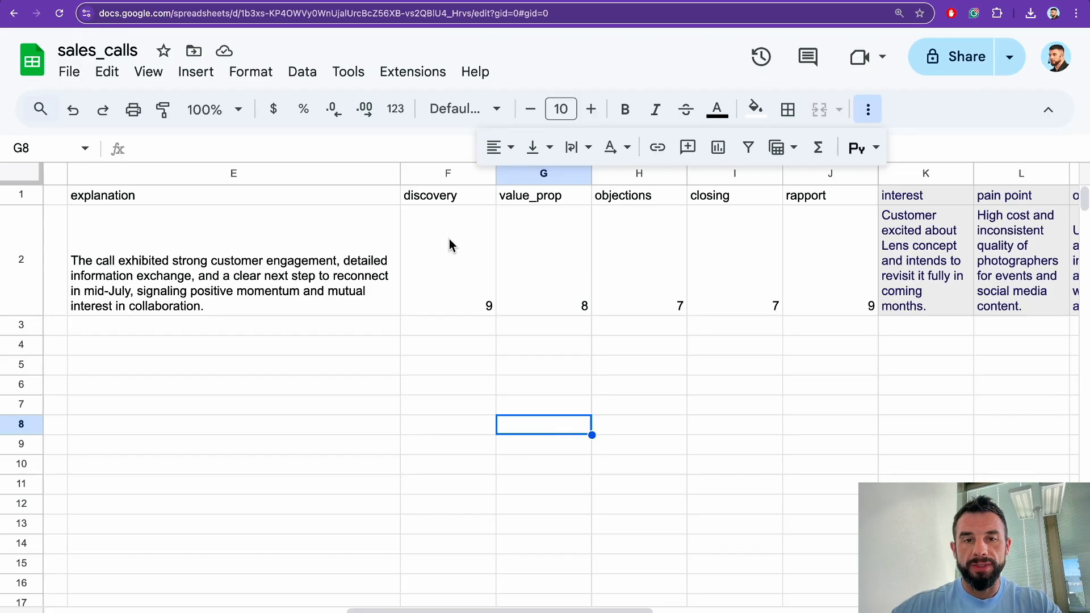
{"action": "left_click_drag", "start_coordinate": [451, 200], "coordinate": [448, 283]}
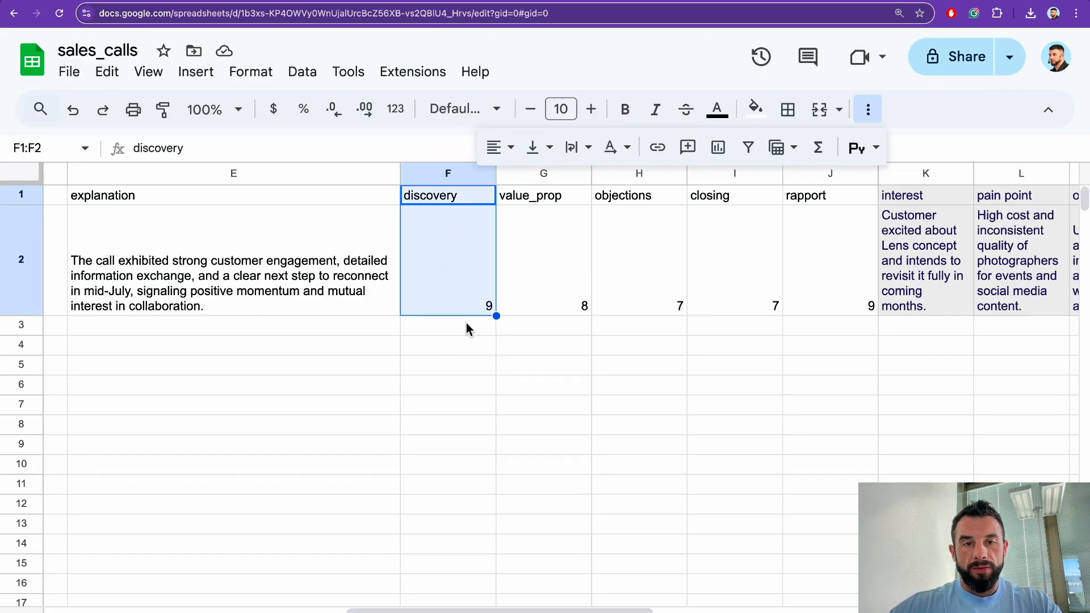
{"action": "left_click_drag", "start_coordinate": [549, 200], "coordinate": [547, 271]}
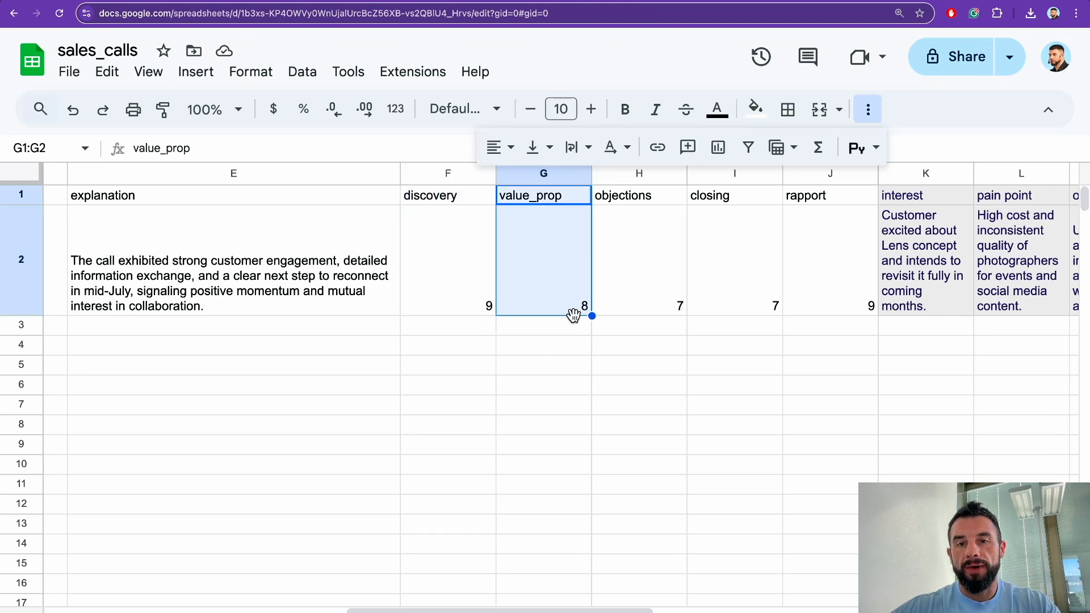
{"action": "left_click_drag", "start_coordinate": [662, 202], "coordinate": [662, 257]}
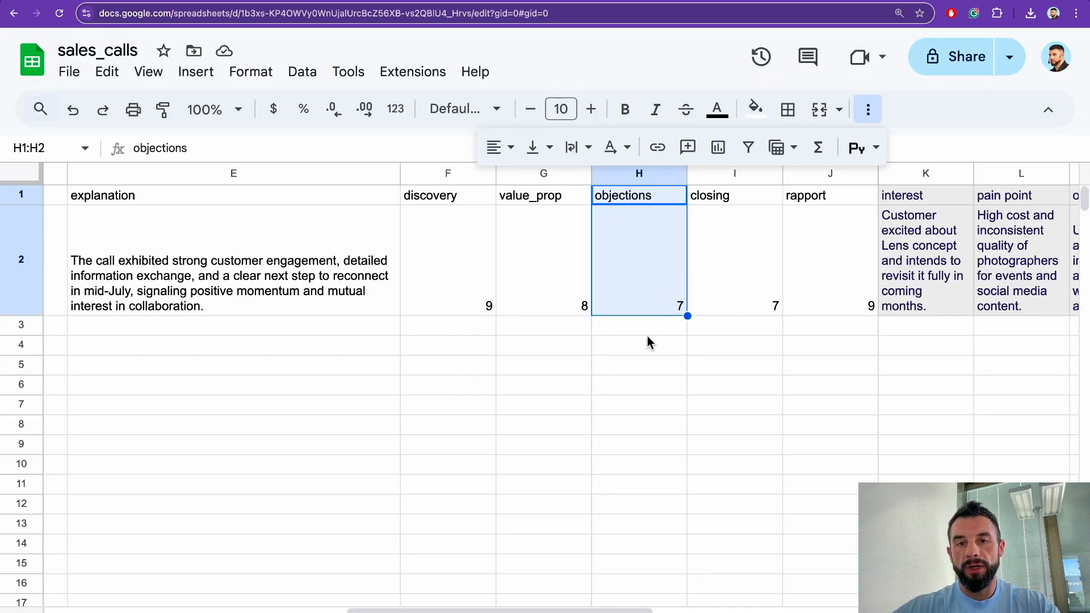
{"action": "scroll", "coordinate": [647, 336], "scroll_direction": "right", "scroll_amount": 1}
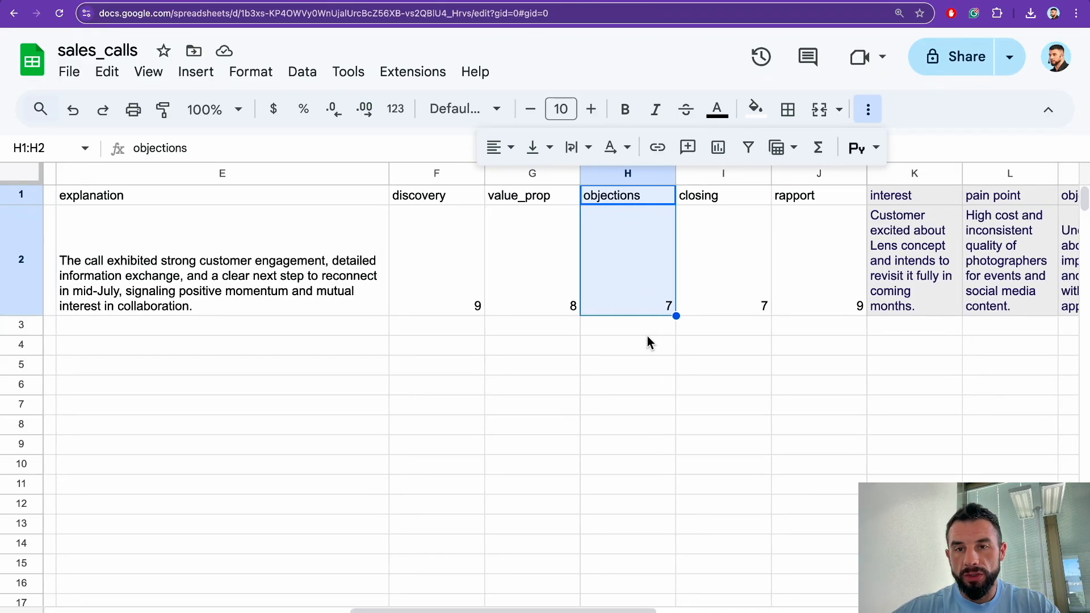
{"action": "left_click_drag", "start_coordinate": [716, 196], "coordinate": [719, 286]}
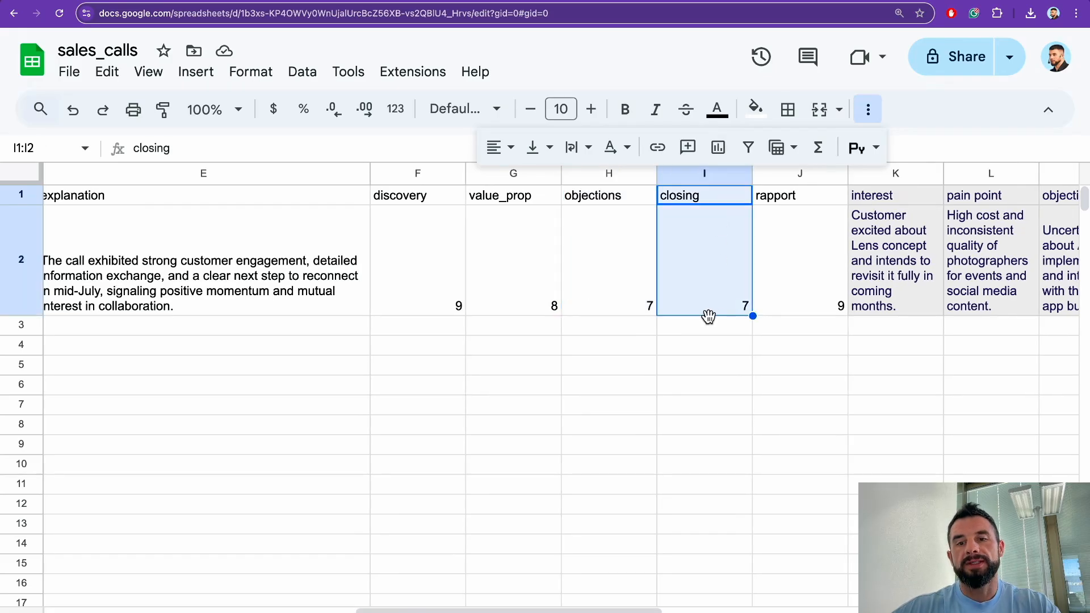
{"action": "scroll", "coordinate": [708, 316], "scroll_direction": "right", "scroll_amount": 3}
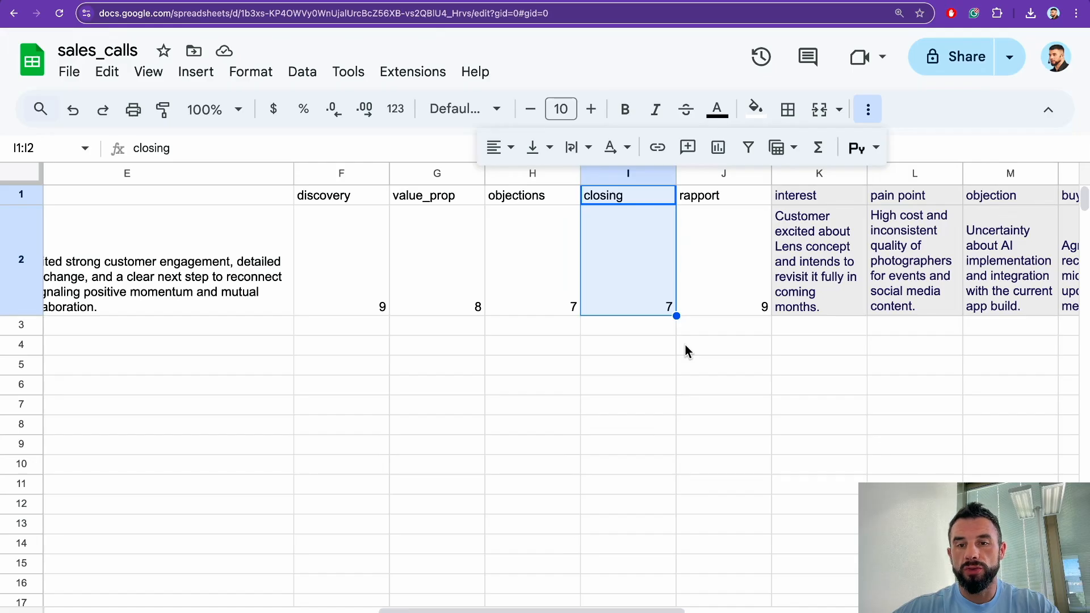
{"action": "scroll", "coordinate": [684, 345], "scroll_direction": "right", "scroll_amount": 2}
{"action": "left_click_drag", "start_coordinate": [691, 197], "coordinate": [677, 301]}
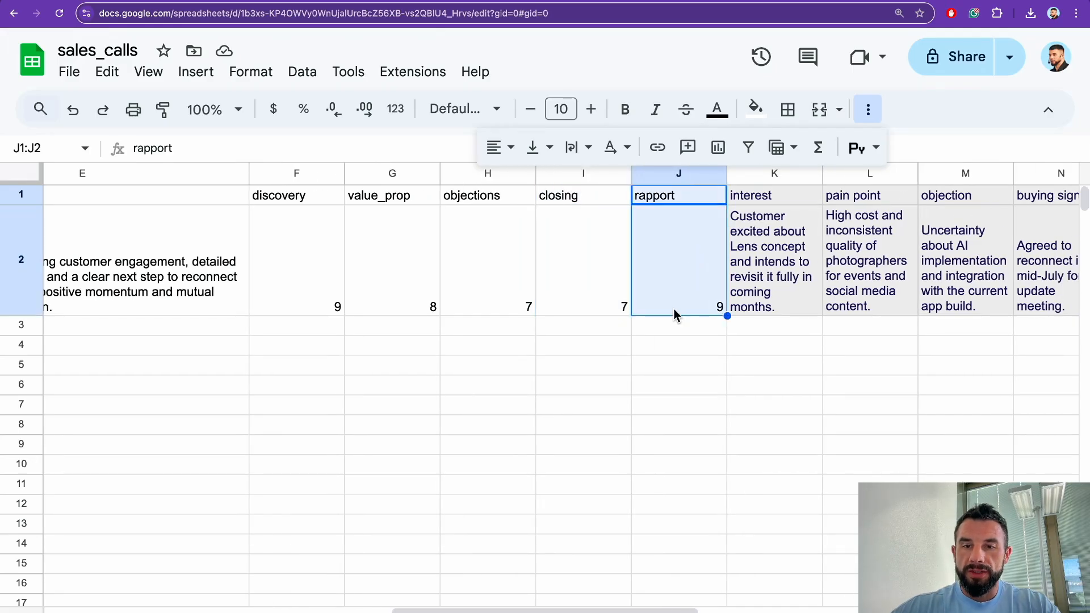
{"action": "left_click", "coordinate": [593, 355]}
{"action": "left_click", "coordinate": [427, 361]}
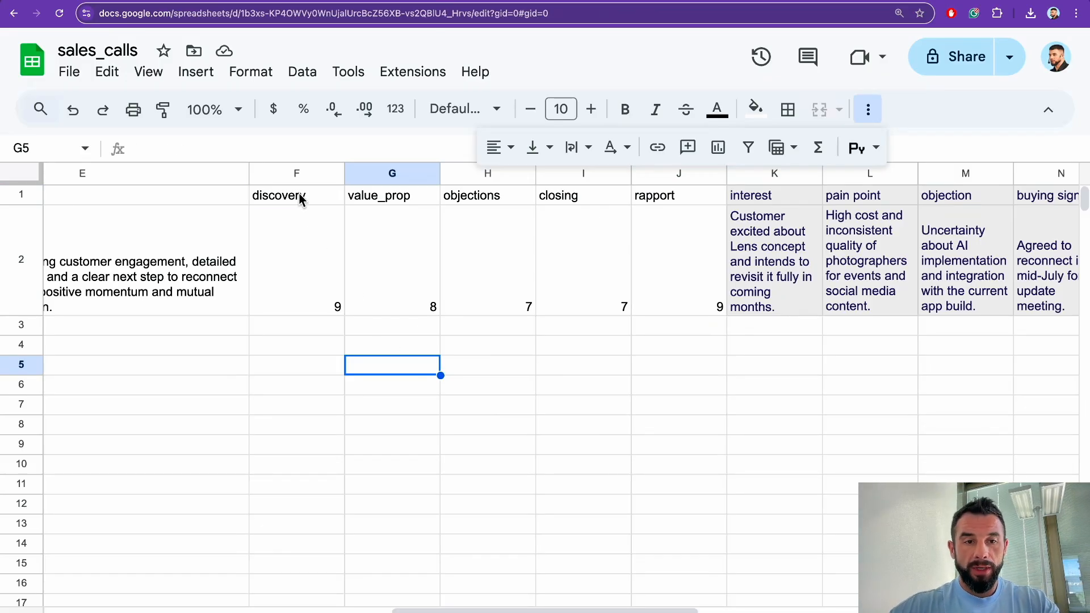
{"action": "left_click_drag", "start_coordinate": [299, 199], "coordinate": [301, 245]}
{"action": "left_click_drag", "start_coordinate": [689, 196], "coordinate": [684, 256]}
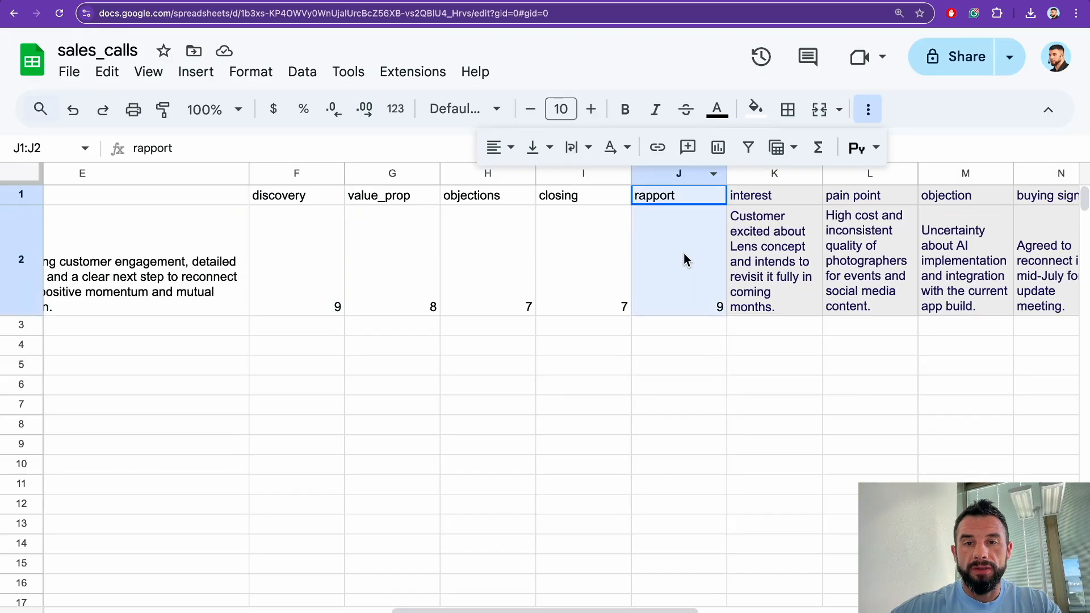
{"action": "left_click", "coordinate": [432, 385]}
{"action": "left_click_drag", "start_coordinate": [396, 199], "coordinate": [397, 279]}
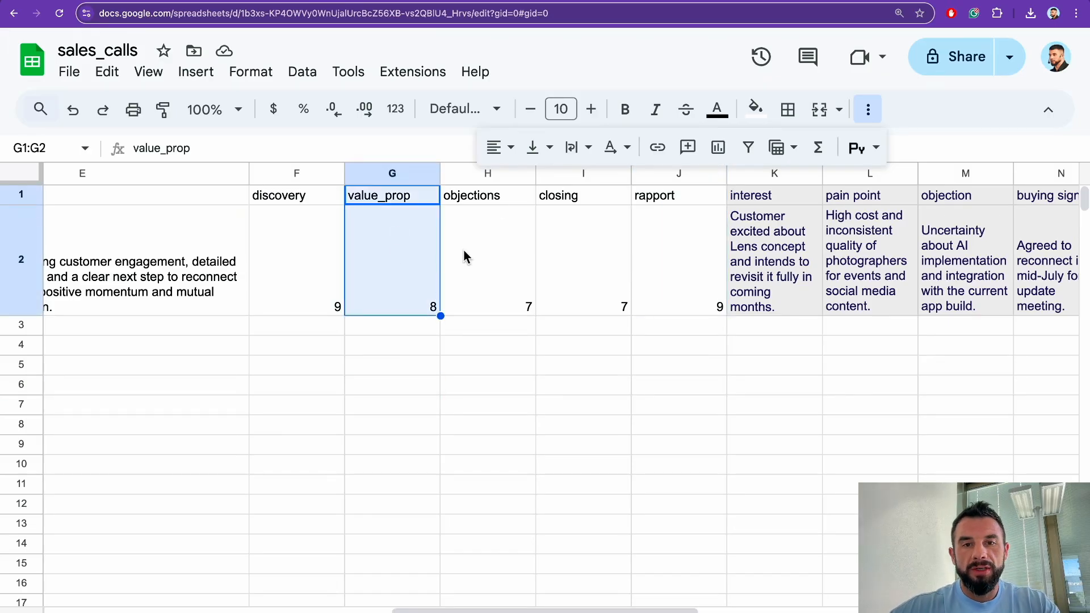
{"action": "left_click_drag", "start_coordinate": [495, 195], "coordinate": [559, 284]}
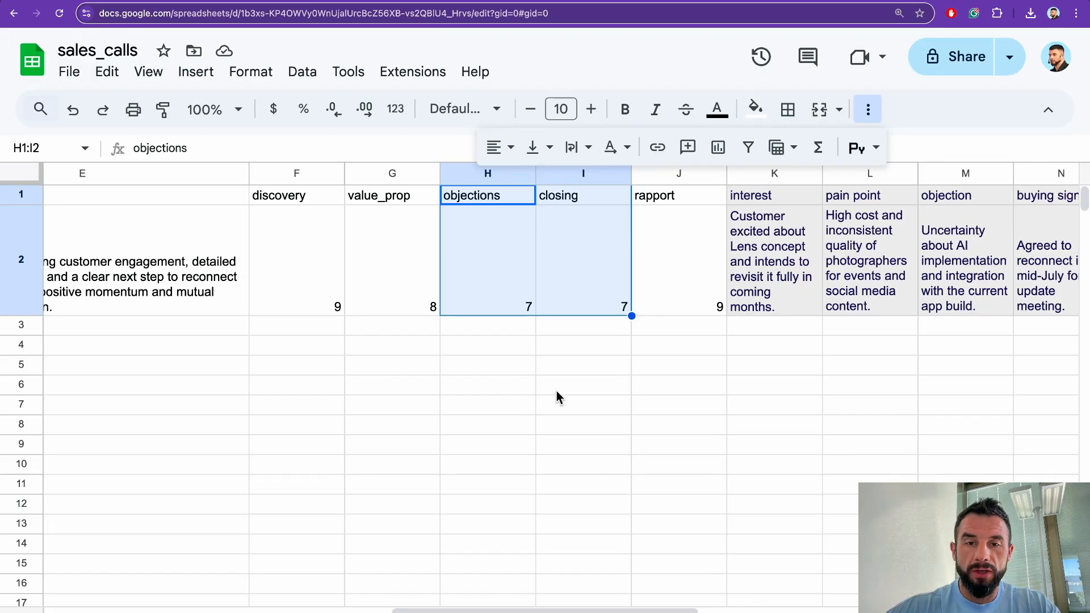
{"action": "left_click", "coordinate": [565, 366]}
{"action": "left_click_drag", "start_coordinate": [503, 200], "coordinate": [550, 255]}
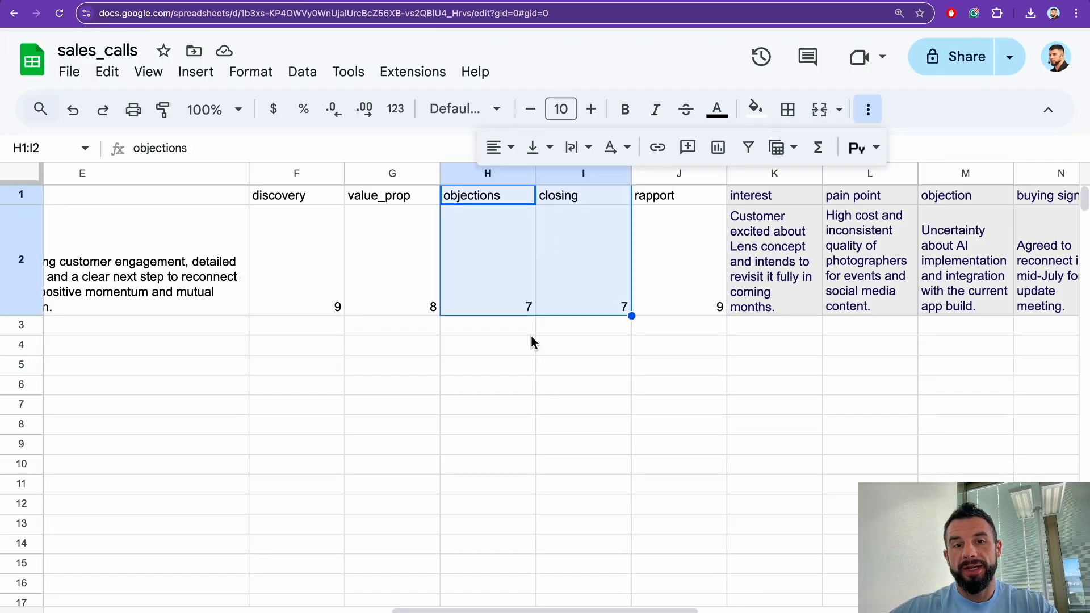
{"action": "left_click", "coordinate": [486, 368]}
{"action": "left_click_drag", "start_coordinate": [562, 195], "coordinate": [568, 267]}
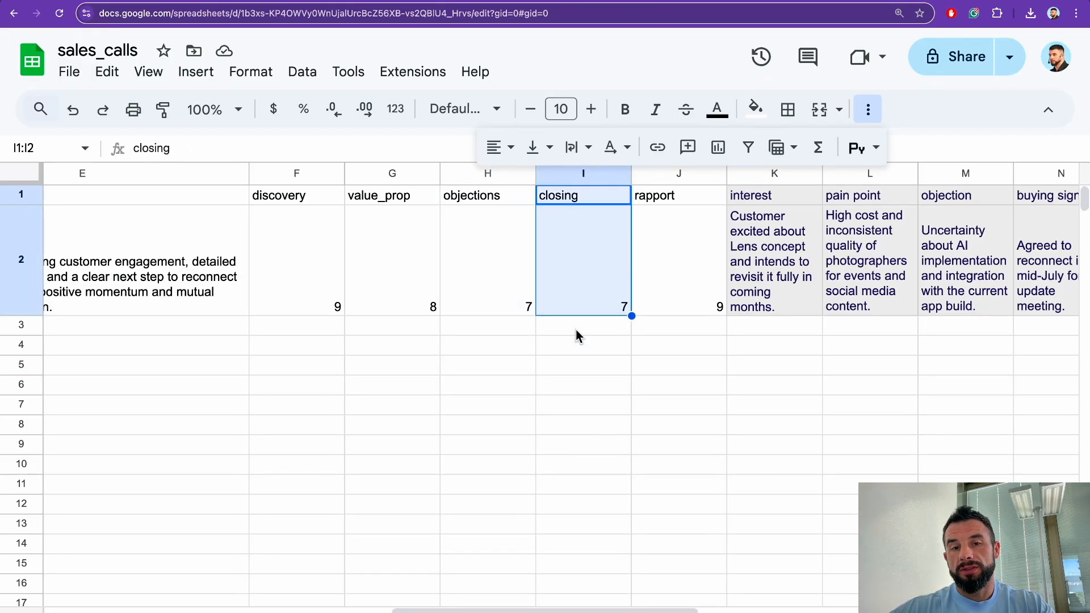
{"action": "left_click", "coordinate": [575, 335]}
{"action": "scroll", "coordinate": [585, 196], "scroll_direction": "right", "scroll_amount": 5}
{"action": "left_click", "coordinate": [469, 193]}
{"action": "left_click_drag", "start_coordinate": [469, 193], "coordinate": [885, 346]}
{"action": "left_click", "coordinate": [506, 428]}
{"action": "left_click", "coordinate": [473, 196]}
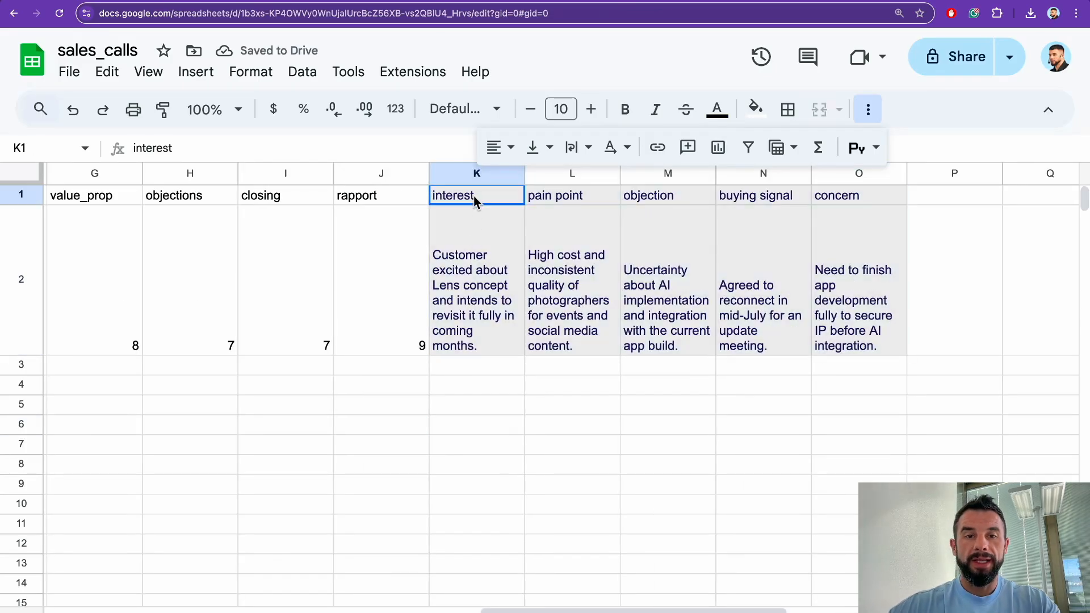
{"action": "left_click", "coordinate": [472, 353]}
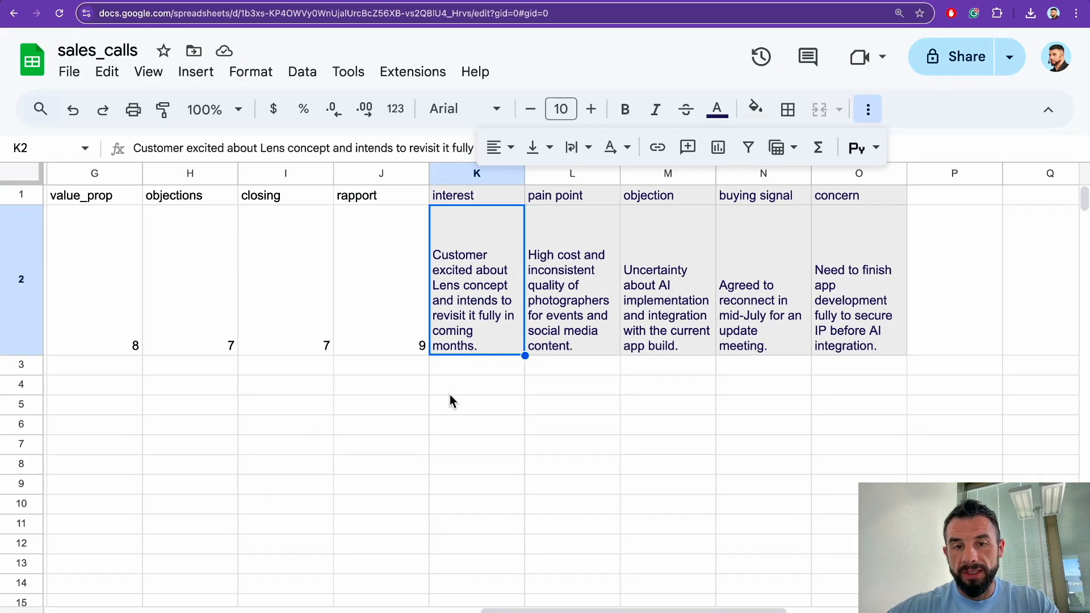
{"action": "scroll", "coordinate": [470, 366], "scroll_direction": "right", "scroll_amount": 2}
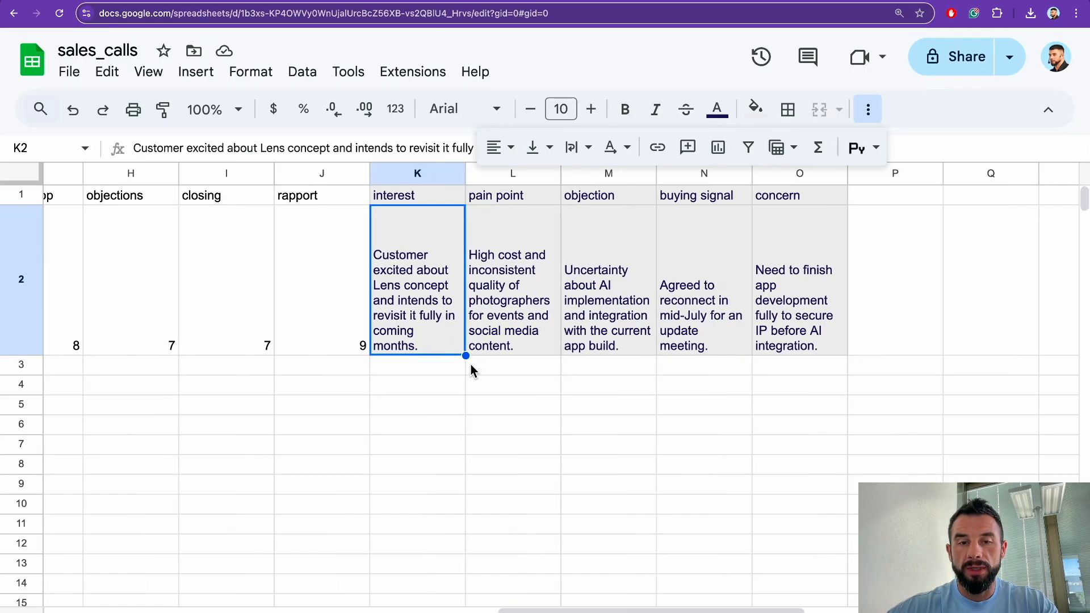
{"action": "left_click", "coordinate": [515, 271]}
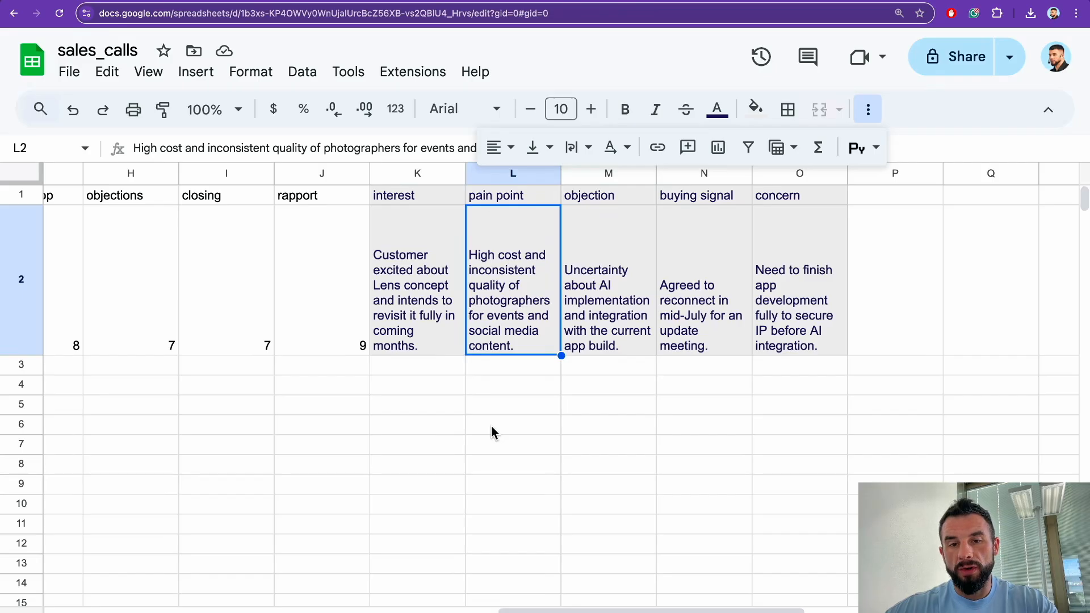
{"action": "scroll", "coordinate": [531, 380], "scroll_direction": "right", "scroll_amount": 2}
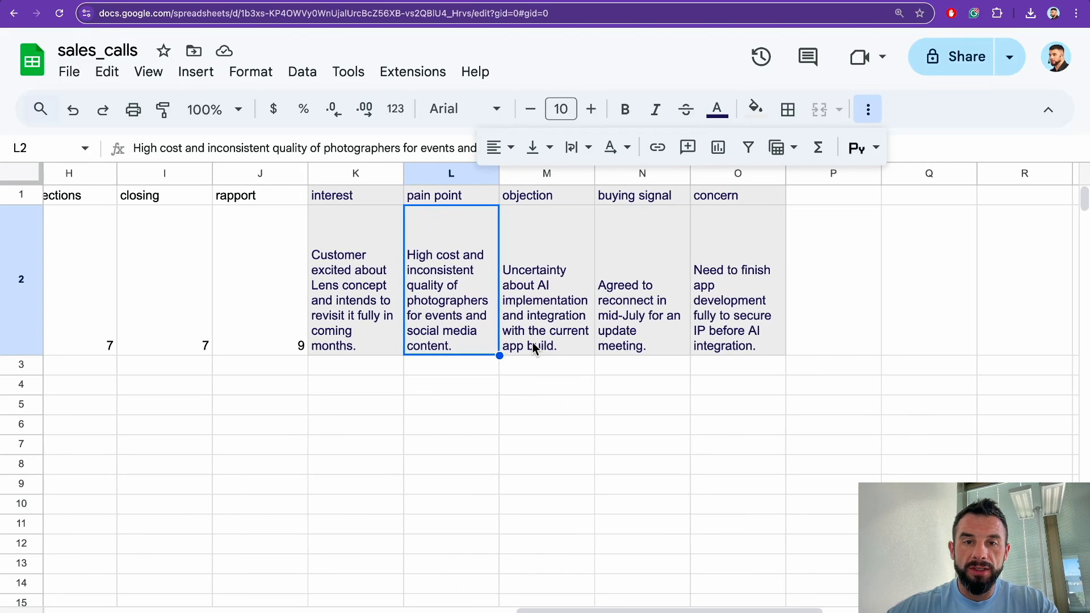
{"action": "left_click", "coordinate": [542, 318]}
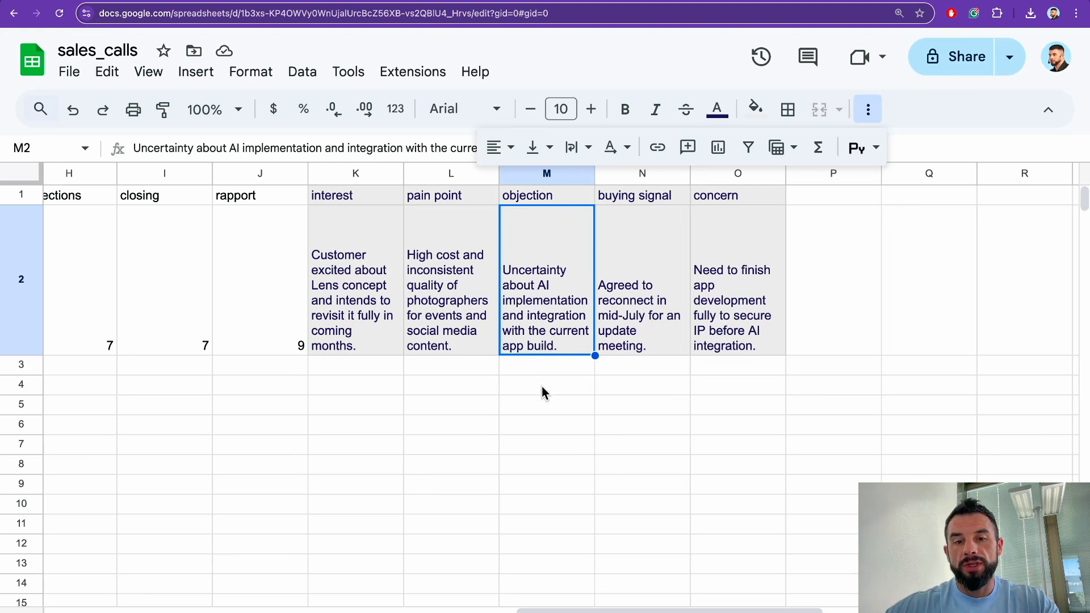
{"action": "scroll", "coordinate": [543, 366], "scroll_direction": "right", "scroll_amount": 3}
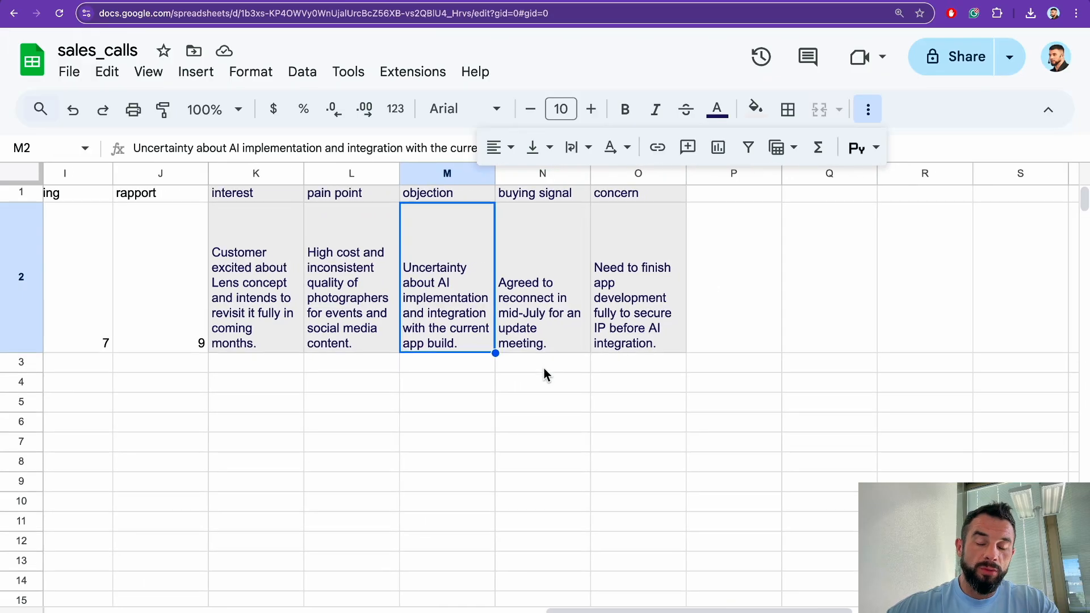
{"action": "scroll", "coordinate": [544, 368], "scroll_direction": "right", "scroll_amount": 2}
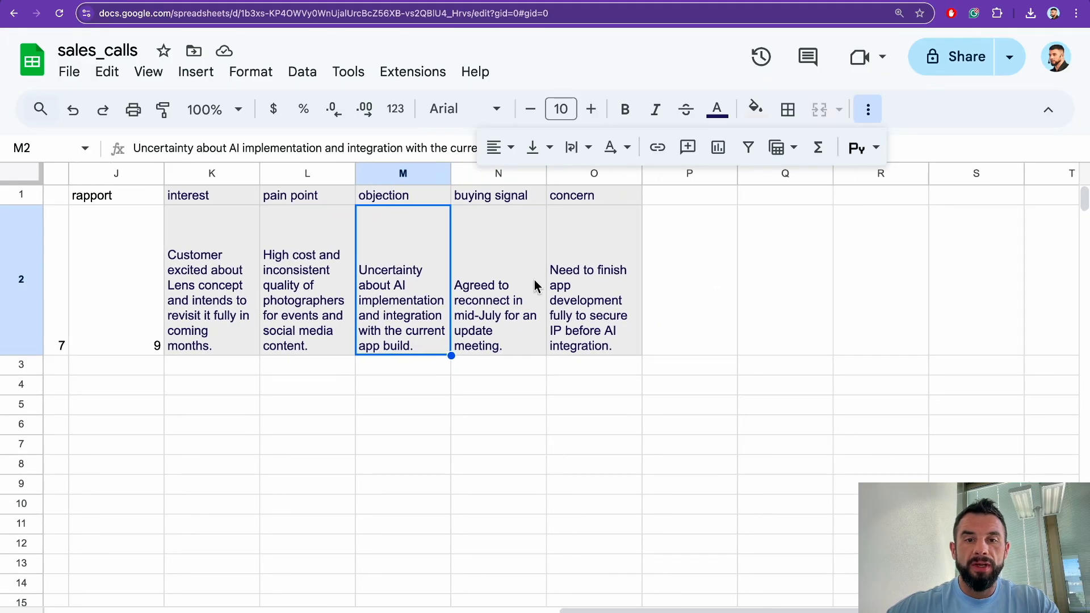
{"action": "left_click", "coordinate": [517, 297]}
{"action": "scroll", "coordinate": [504, 394], "scroll_direction": "right", "scroll_amount": 1}
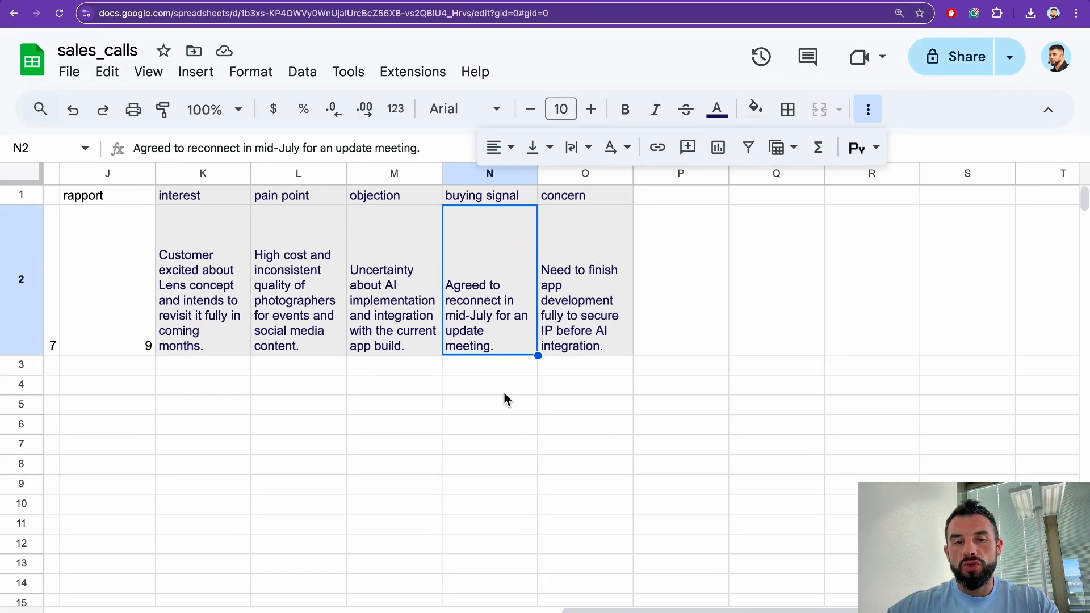
{"action": "scroll", "coordinate": [504, 393], "scroll_direction": "right", "scroll_amount": 1}
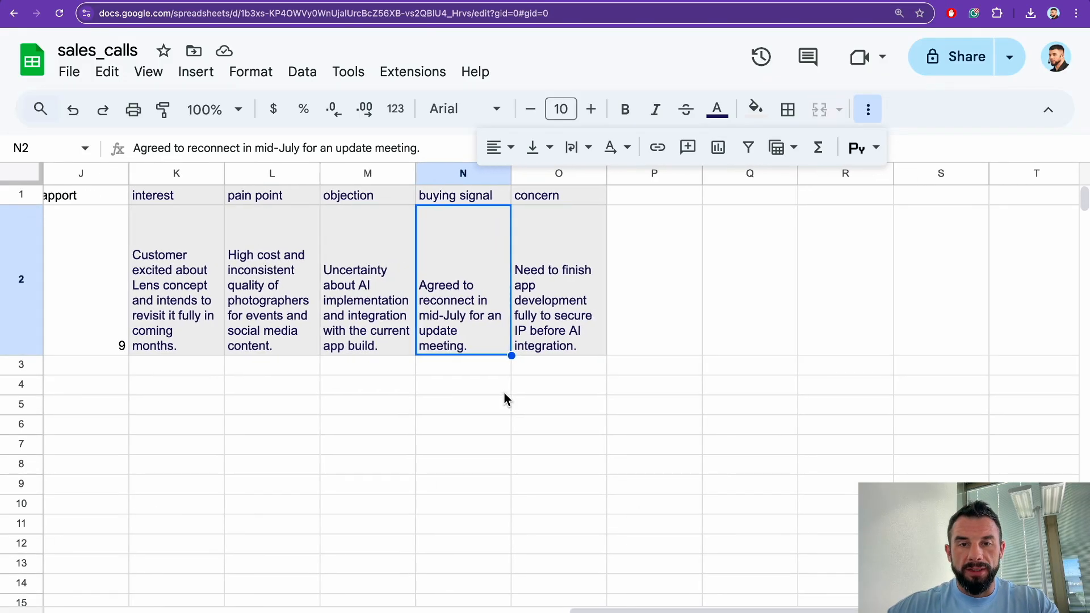
{"action": "left_click", "coordinate": [553, 293]}
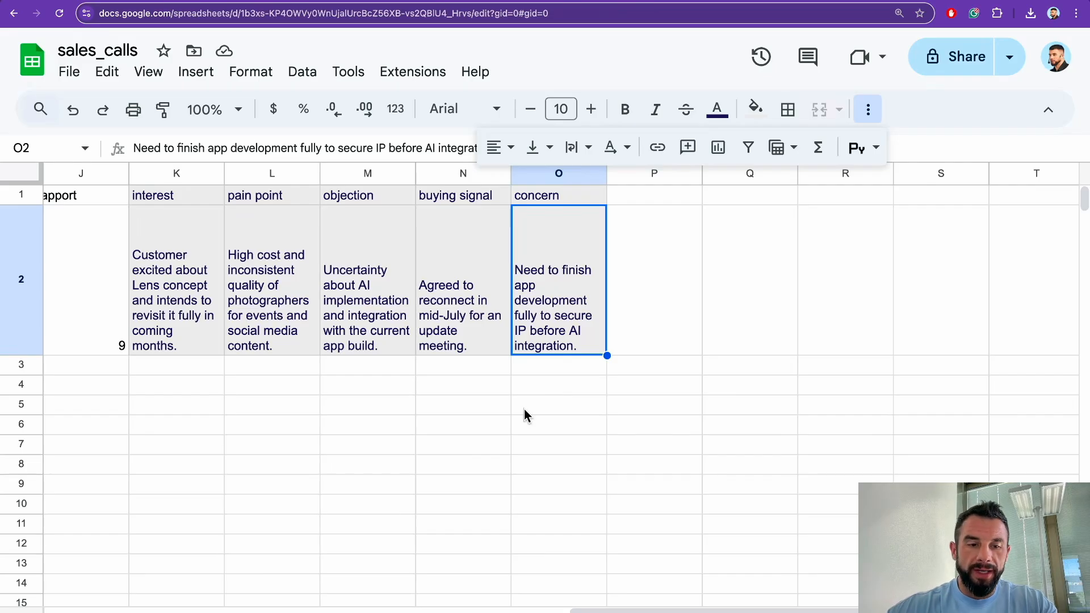
{"action": "scroll", "coordinate": [523, 408], "scroll_direction": "left", "scroll_amount": 5}
{"action": "left_click_drag", "start_coordinate": [536, 316], "coordinate": [954, 316]}
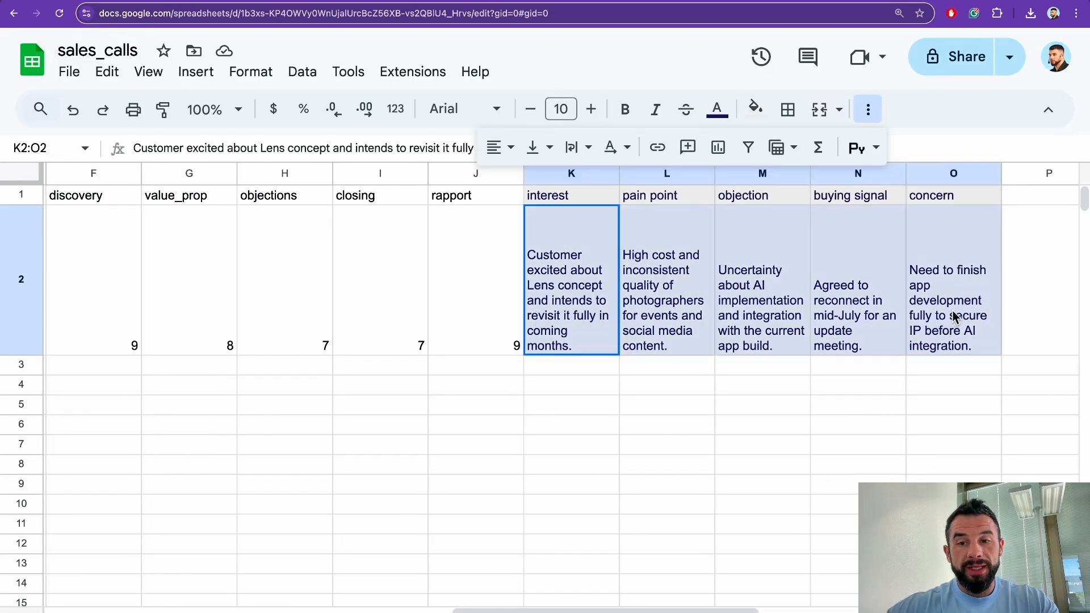
{"action": "scroll", "coordinate": [738, 427], "scroll_direction": "left", "scroll_amount": 3}
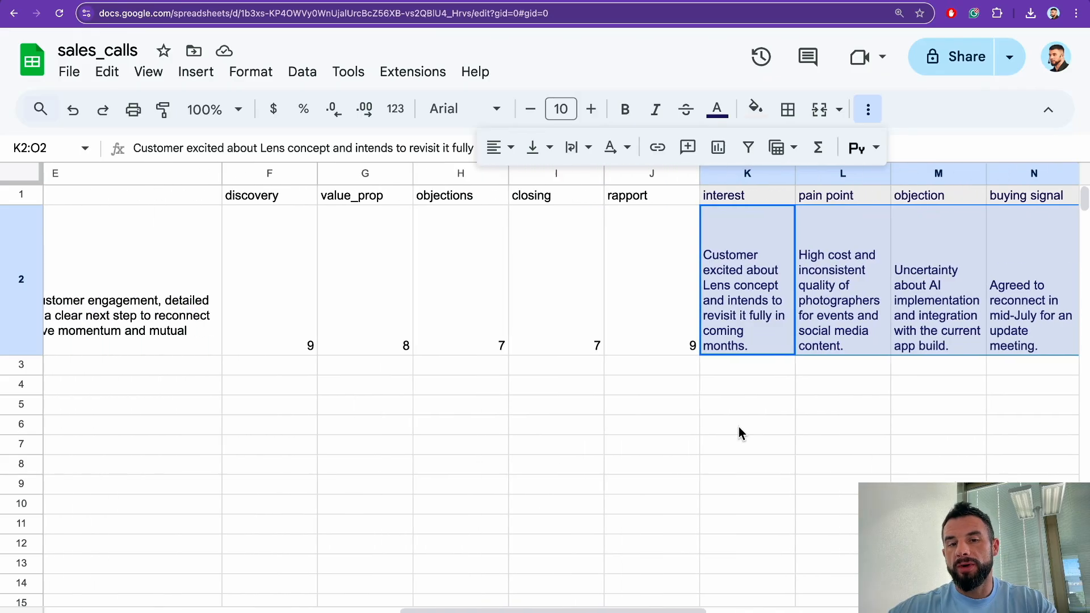
{"action": "left_click_drag", "start_coordinate": [352, 332], "coordinate": [415, 332]}
{"action": "left_click_drag", "start_coordinate": [490, 321], "coordinate": [669, 318]}
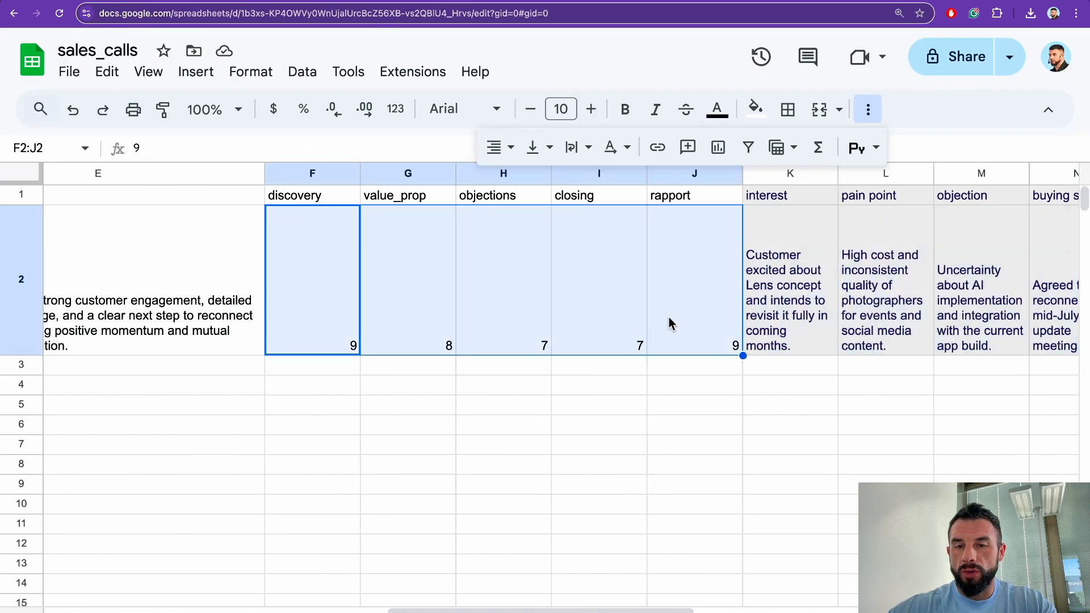
{"action": "left_click", "coordinate": [565, 420]}
{"action": "scroll", "coordinate": [352, 551], "scroll_direction": "left", "scroll_amount": 4}
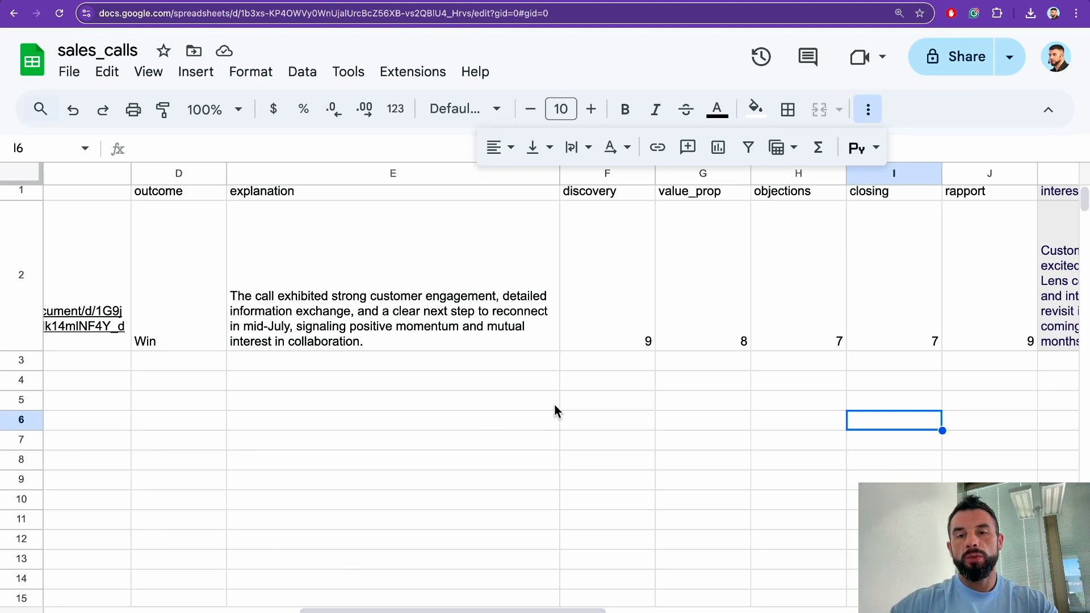
{"action": "scroll", "coordinate": [550, 405], "scroll_direction": "right", "scroll_amount": 2}
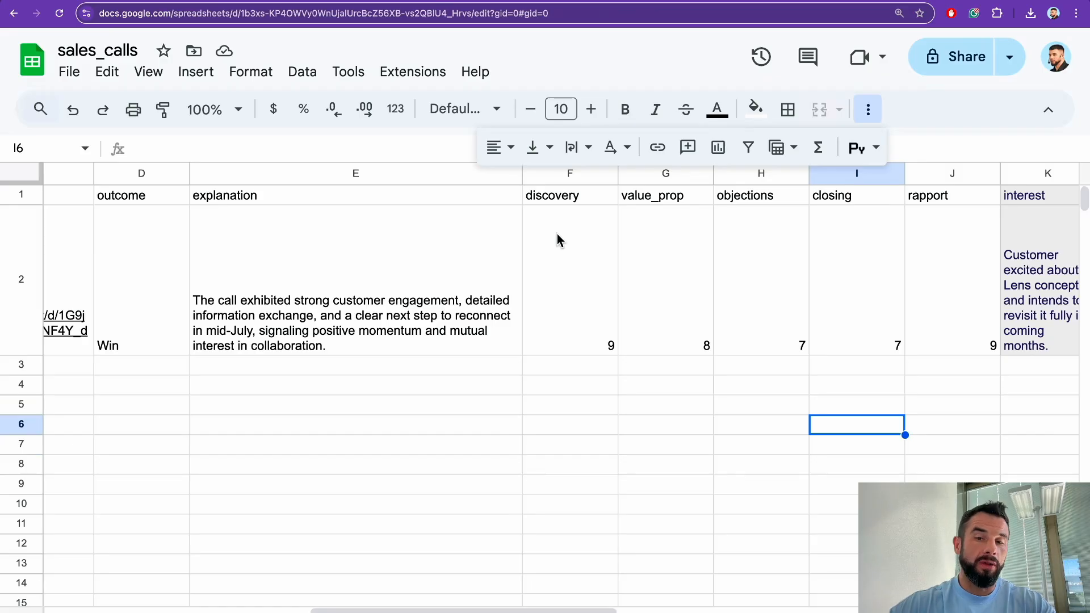
{"action": "scroll", "coordinate": [557, 233], "scroll_direction": "right", "scroll_amount": 8}
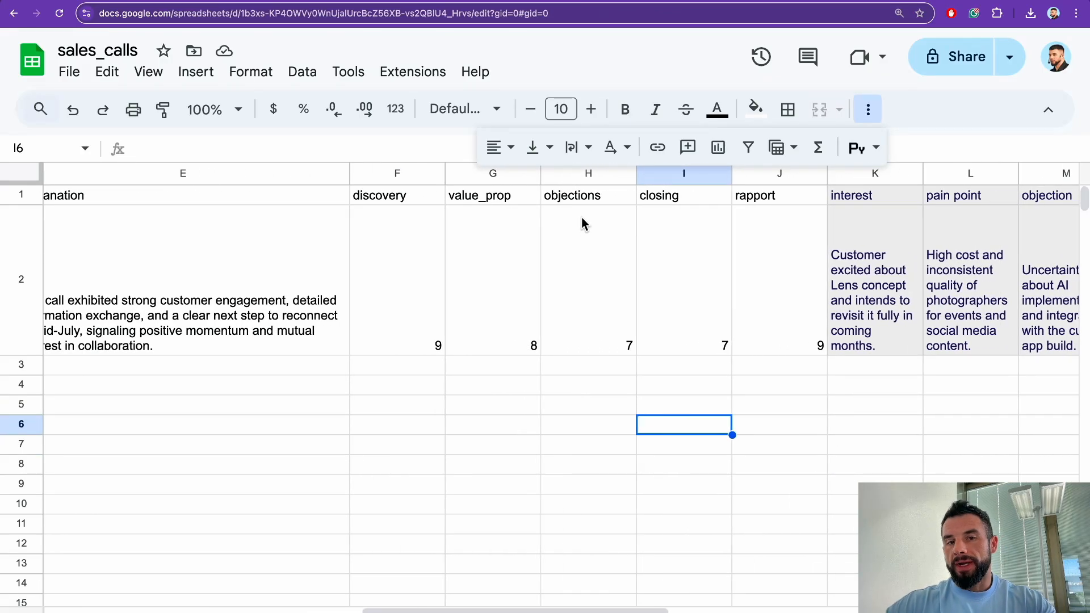
{"action": "left_click", "coordinate": [583, 247]}
{"action": "left_click", "coordinate": [657, 254]}
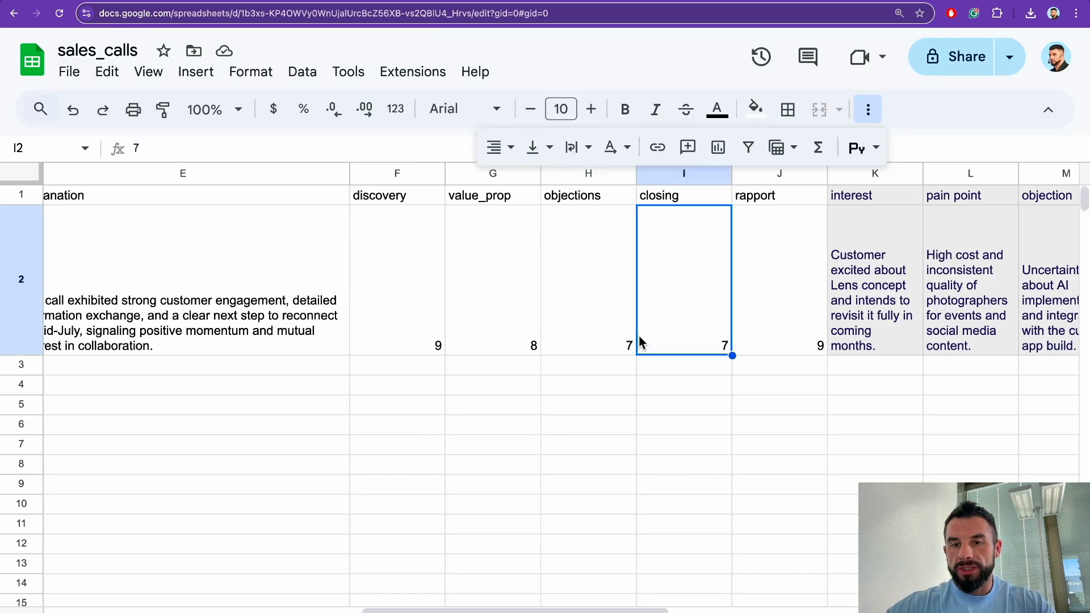
{"action": "scroll", "coordinate": [625, 368], "scroll_direction": "right", "scroll_amount": 20}
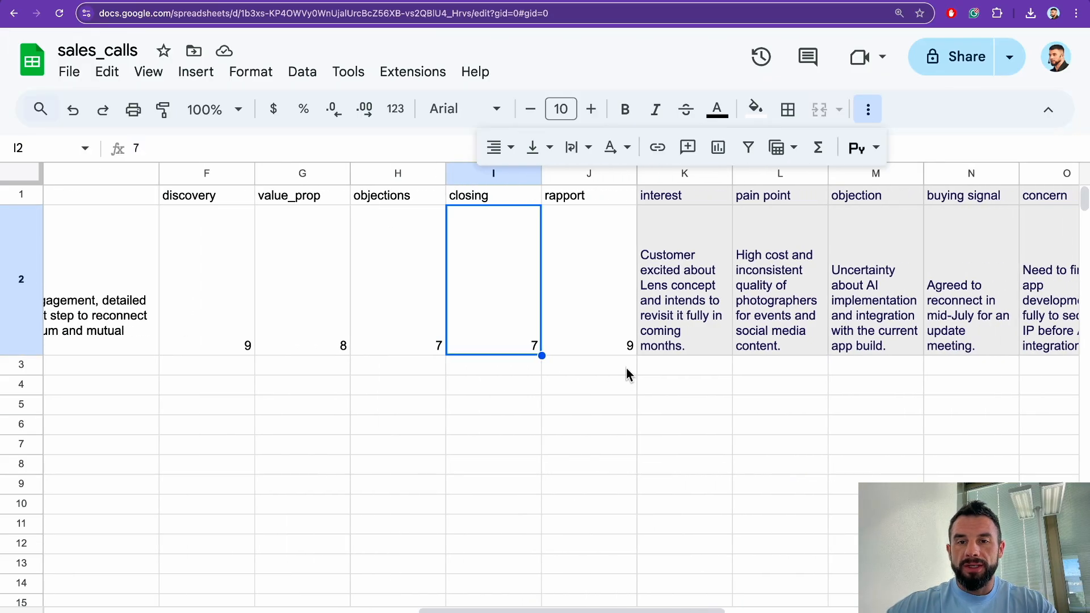
{"action": "scroll", "coordinate": [626, 368], "scroll_direction": "left", "scroll_amount": 3}
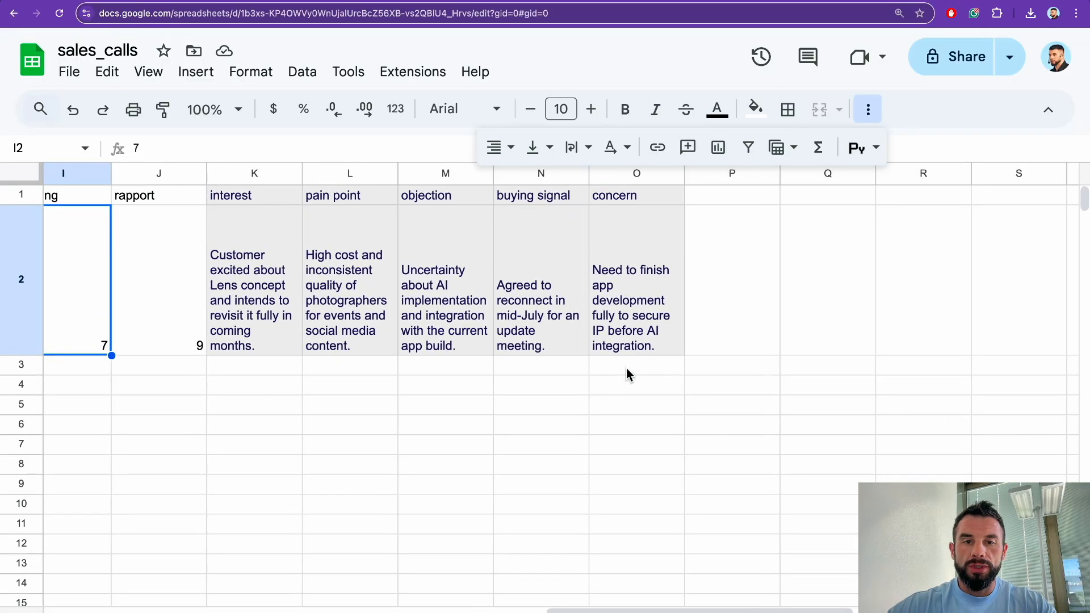
{"action": "left_click", "coordinate": [565, 319]}
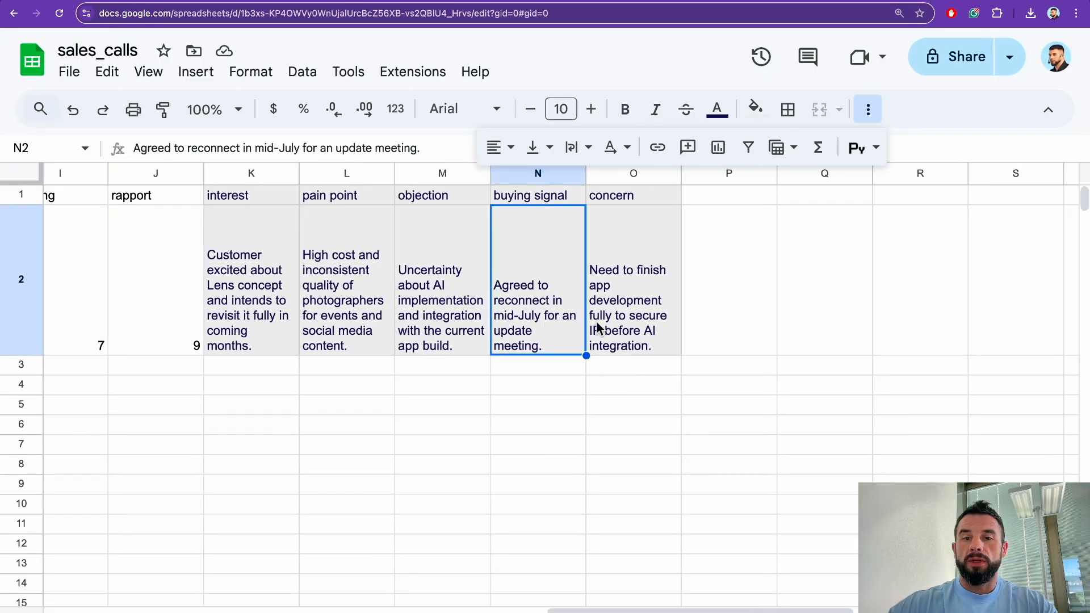